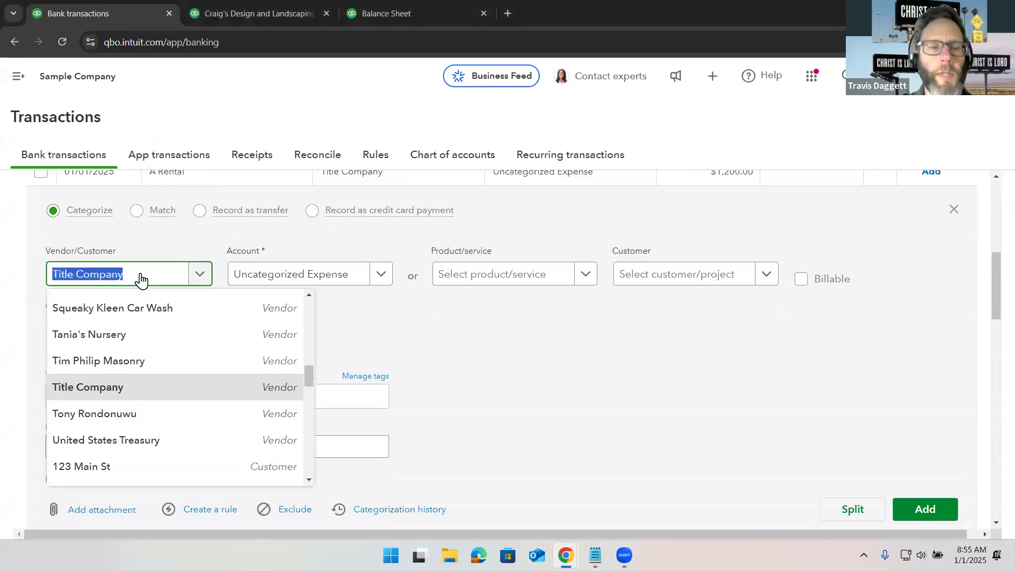
# - Add a new vendor named Mortgage Bank as the payee for the A Rental transaction
pyautogui.write('bank')
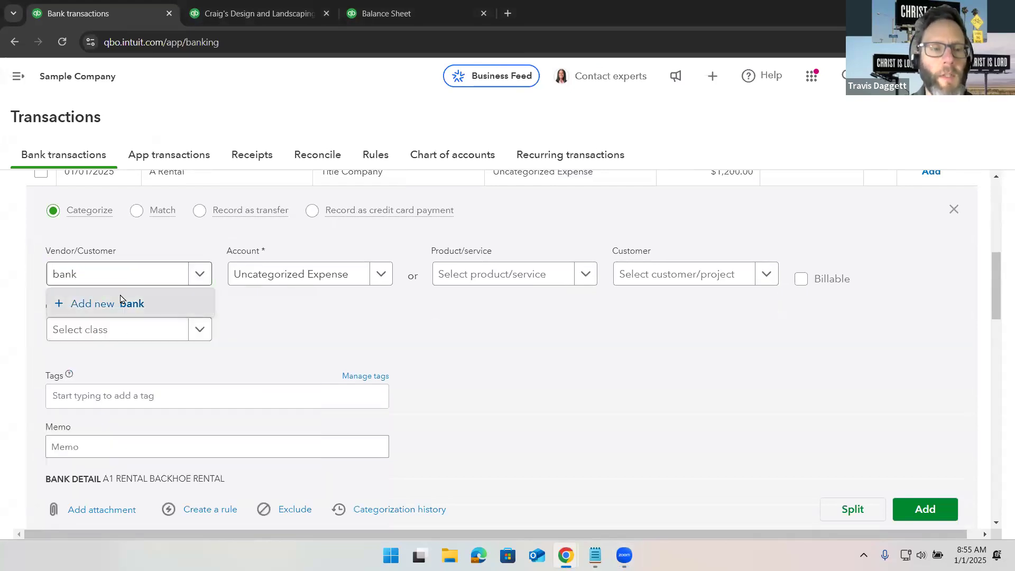
pyautogui.click(119, 303)
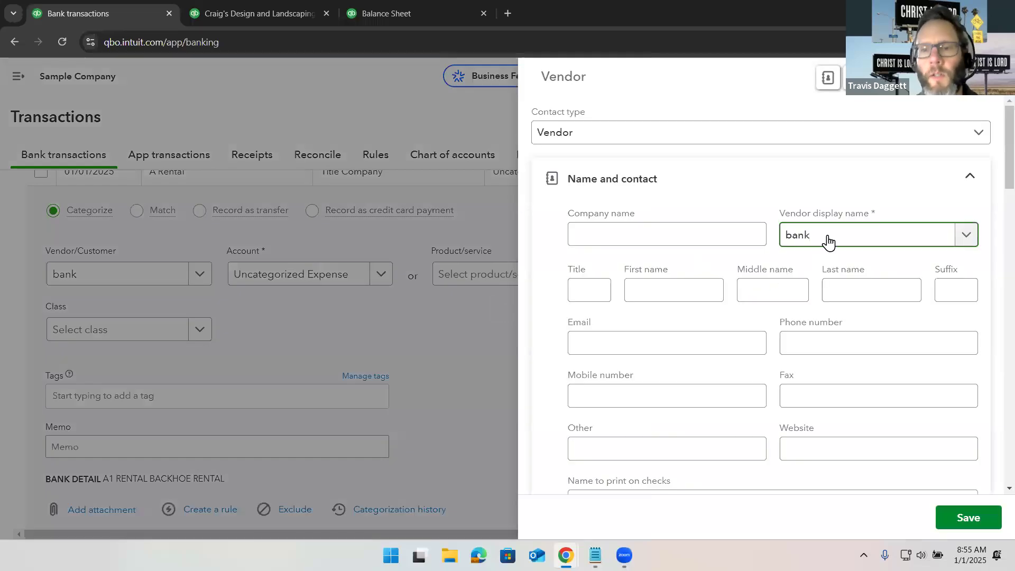
pyautogui.write('B')
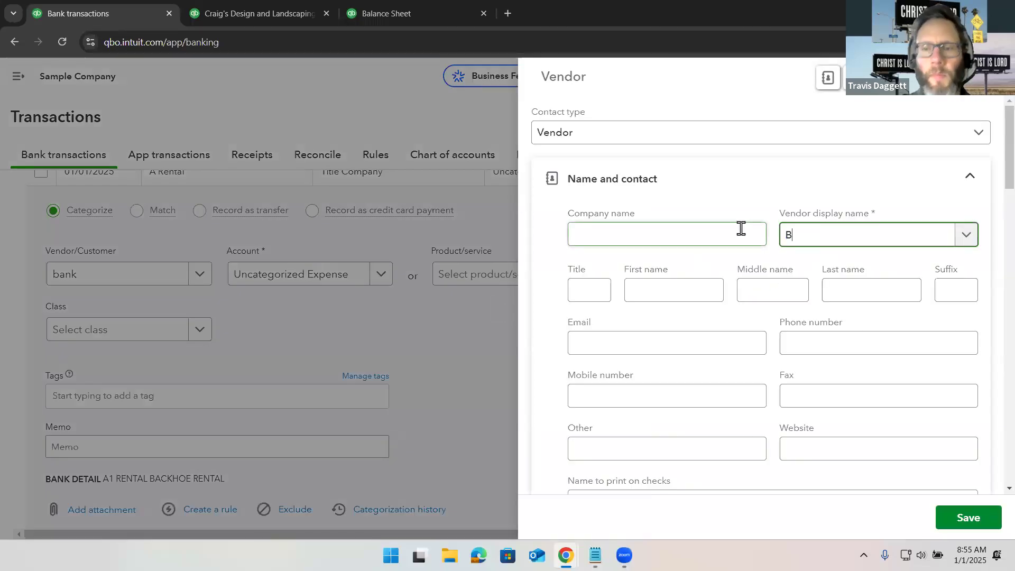
pyautogui.press('BackSpace')
pyautogui.write('Mort')
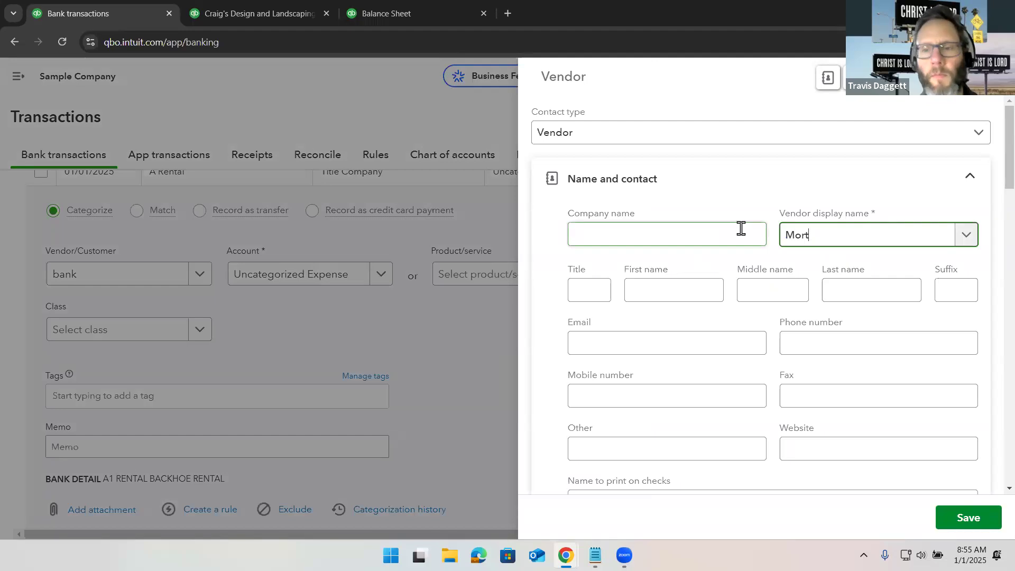
pyautogui.write('gage Bank')
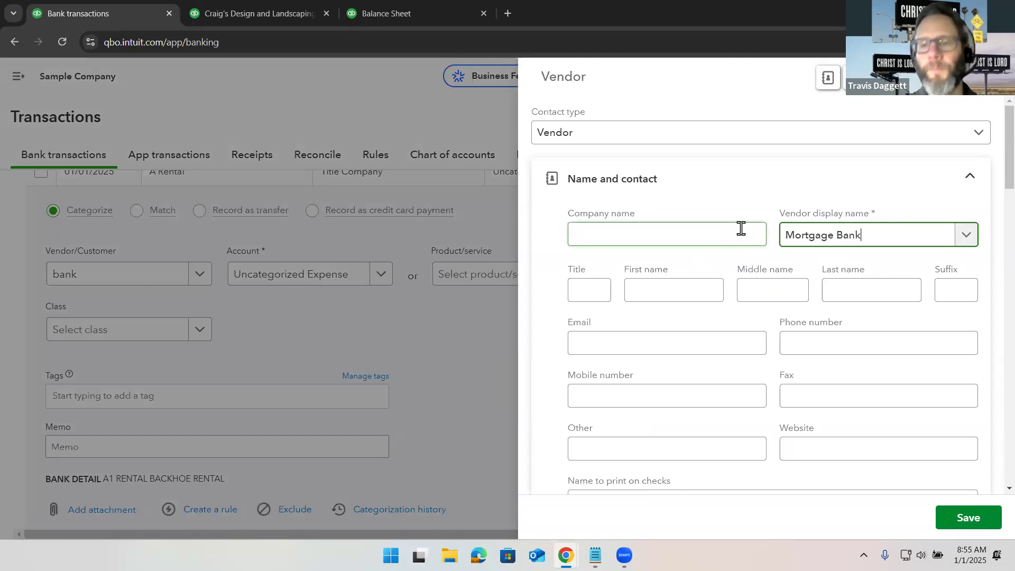
pyautogui.click(963, 526)
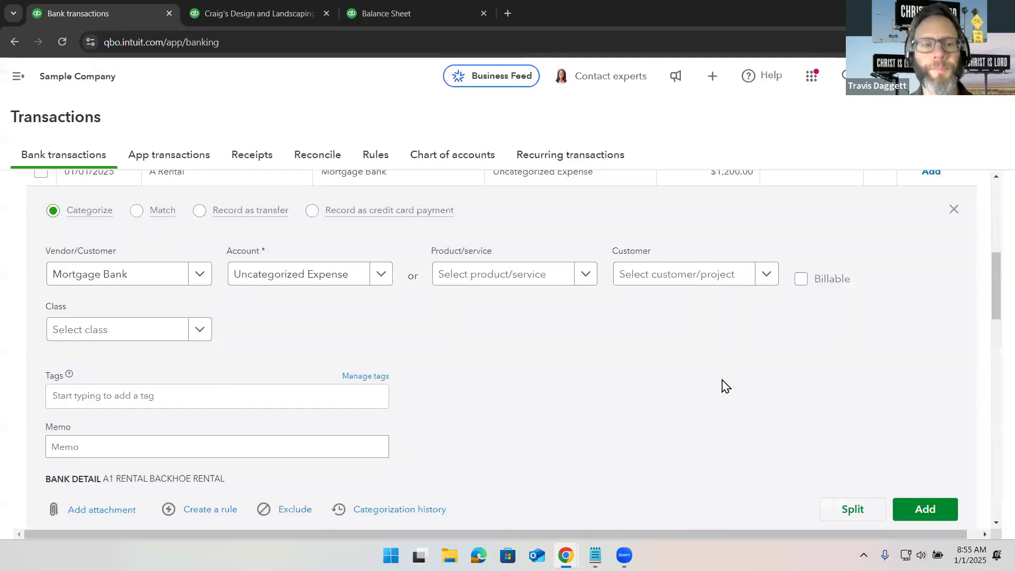
# - Open the split transaction dialog for the $1,200.00 payment
pyautogui.scroll(-2, 652, 358)
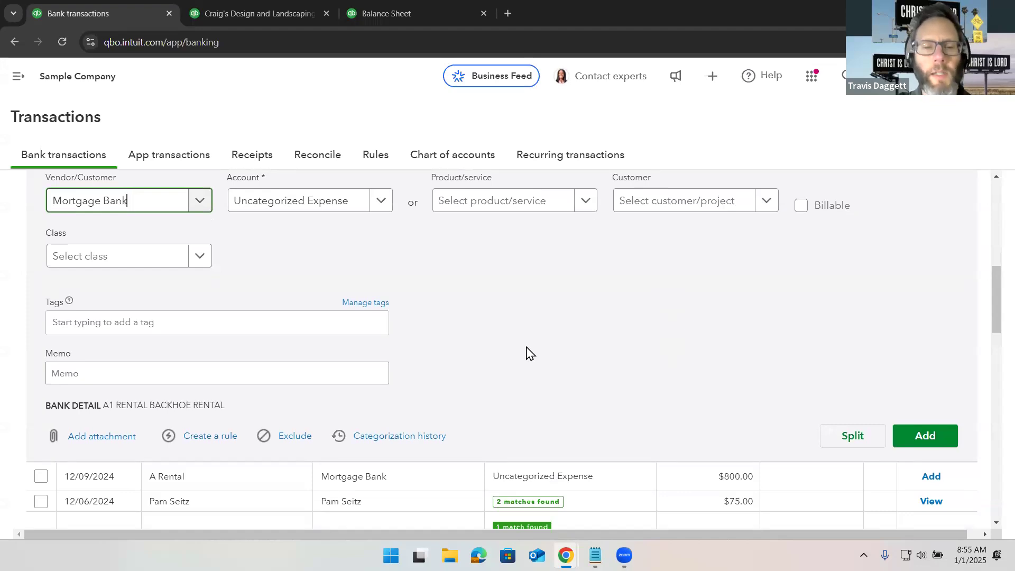
pyautogui.click(854, 435)
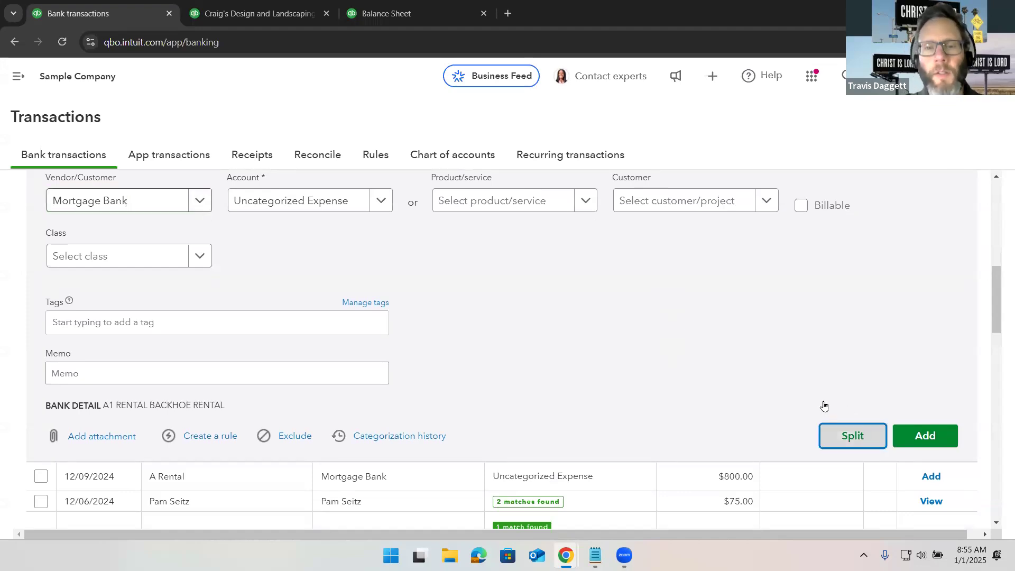
pyautogui.scroll(-1, 571, 242)
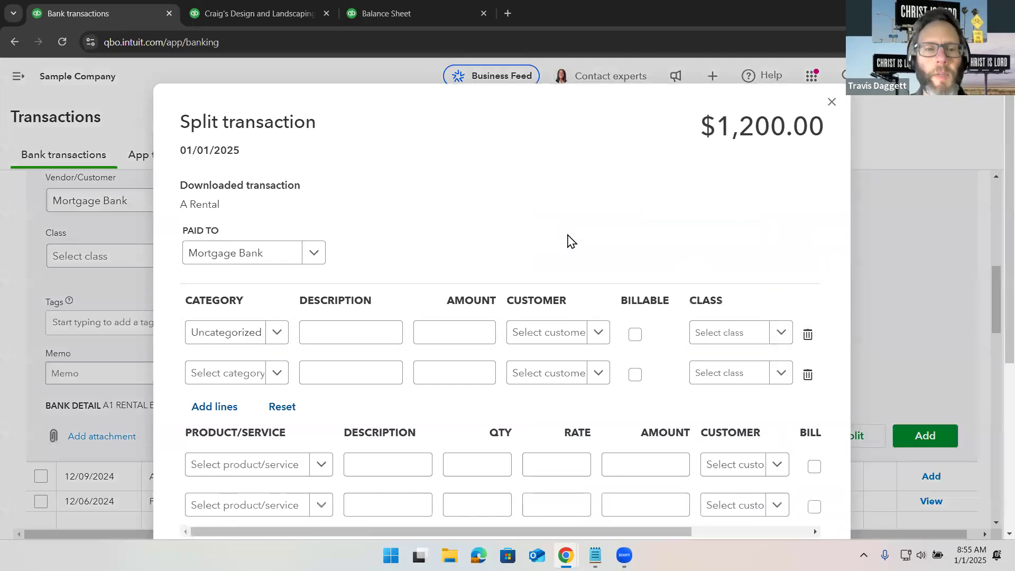
pyautogui.scroll(-1, 566, 241)
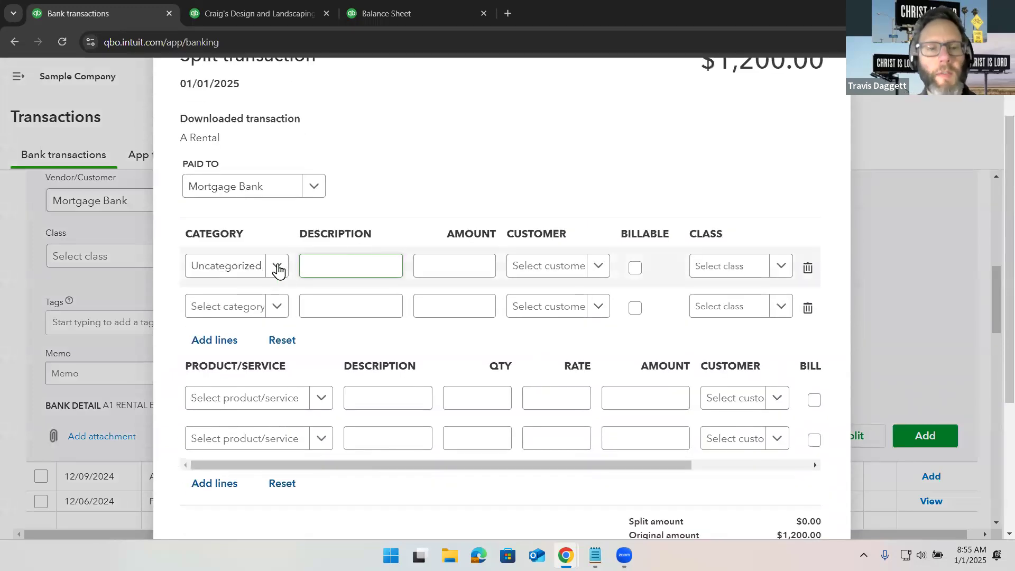
# - Set the first split line to the Loan Payable category with an amount of 400
pyautogui.click(277, 267)
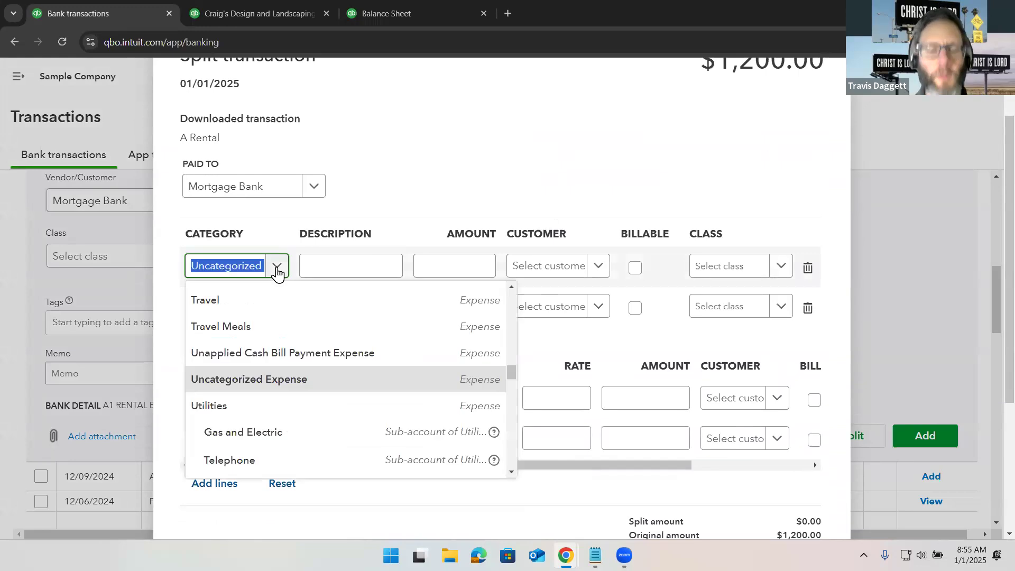
pyautogui.write('loan')
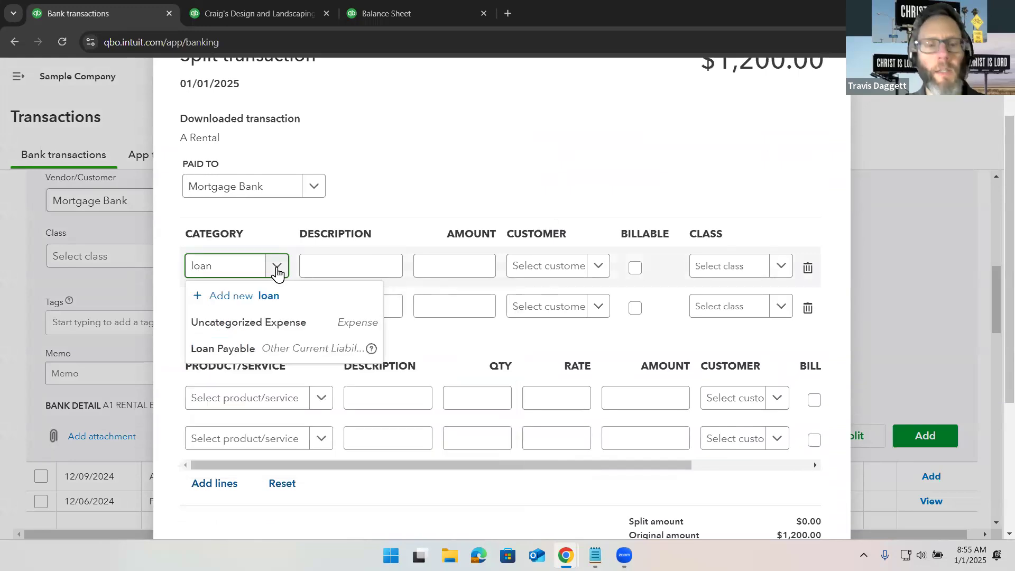
pyautogui.click(300, 349)
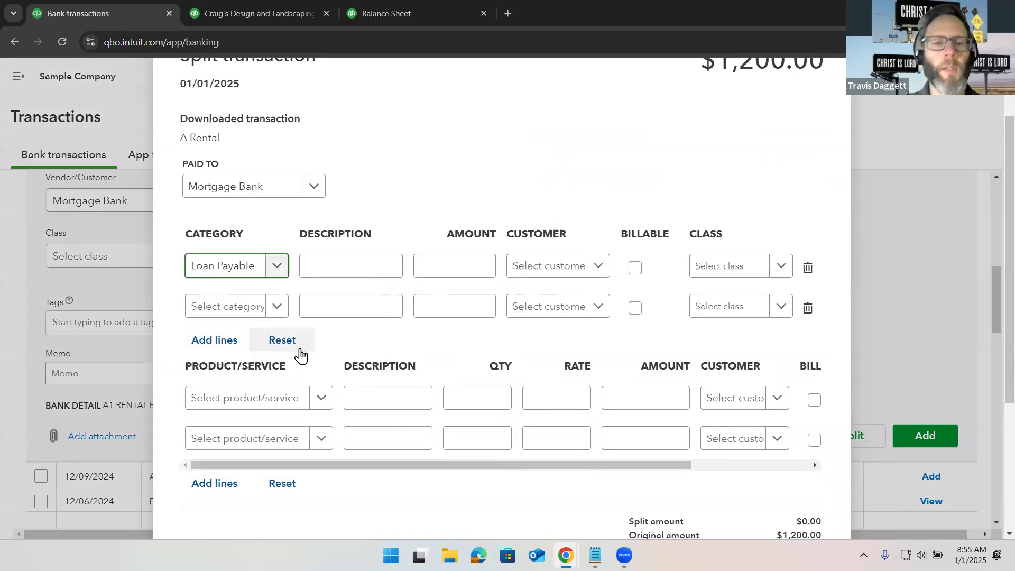
pyautogui.click(369, 267)
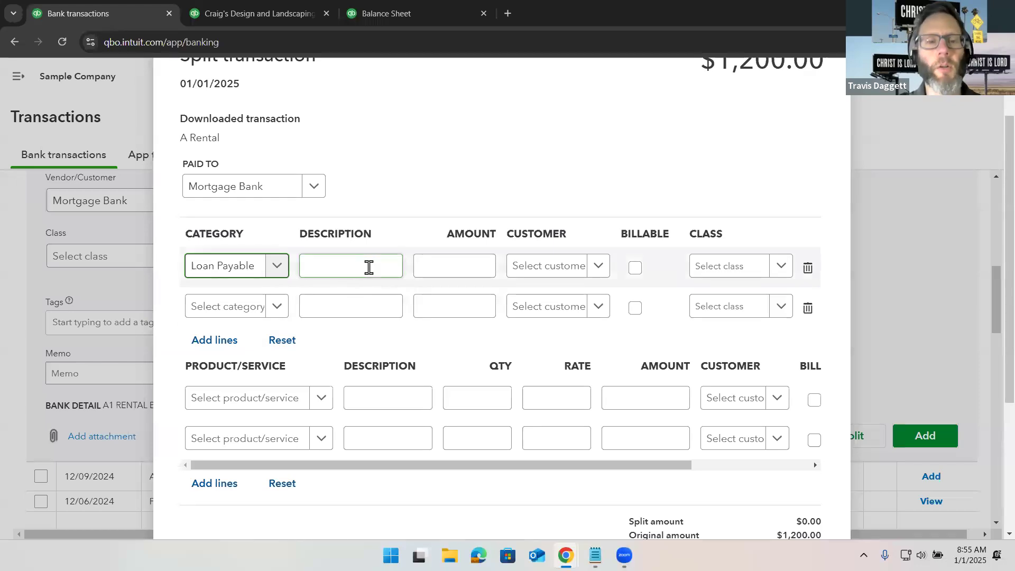
pyautogui.click(435, 261)
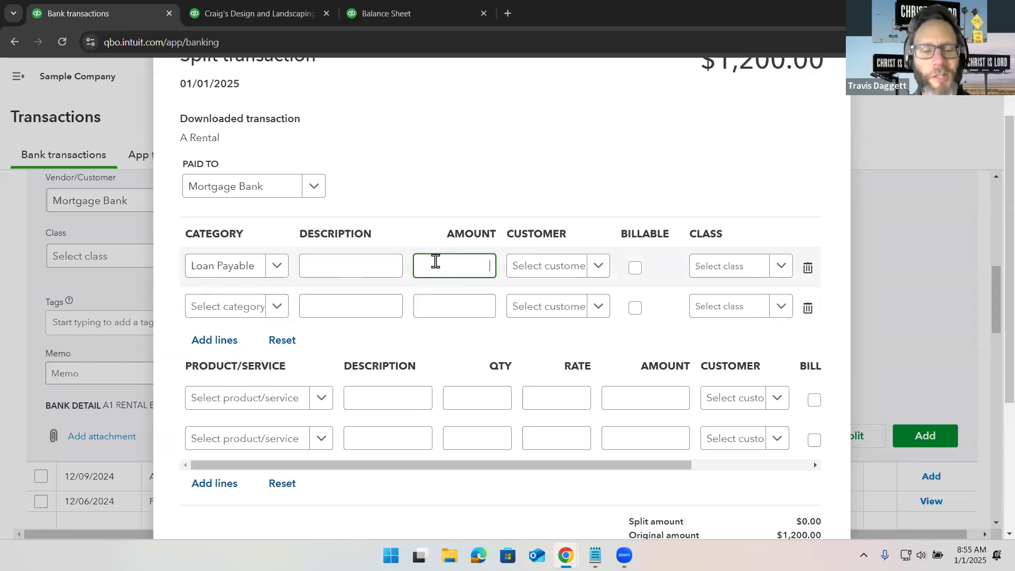
pyautogui.write('400')
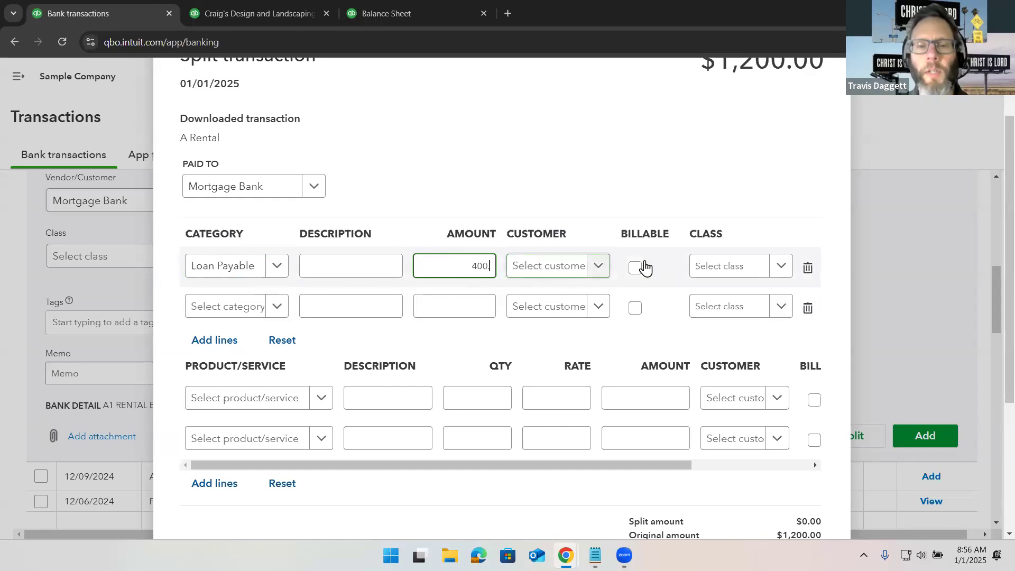
pyautogui.write('.')
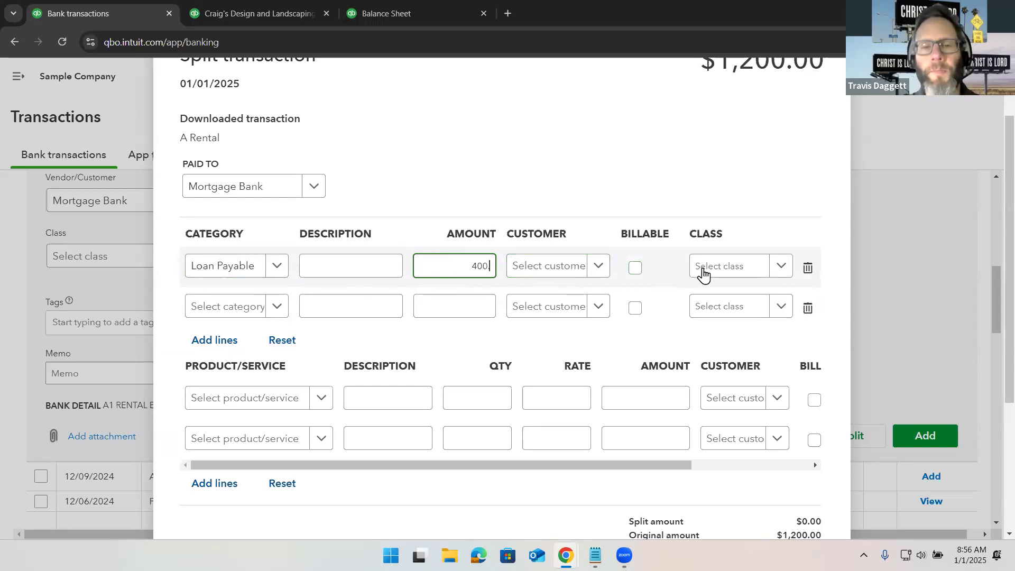
# - Create a new class named 123 Main St and assign it to the first split line
pyautogui.click(726, 274)
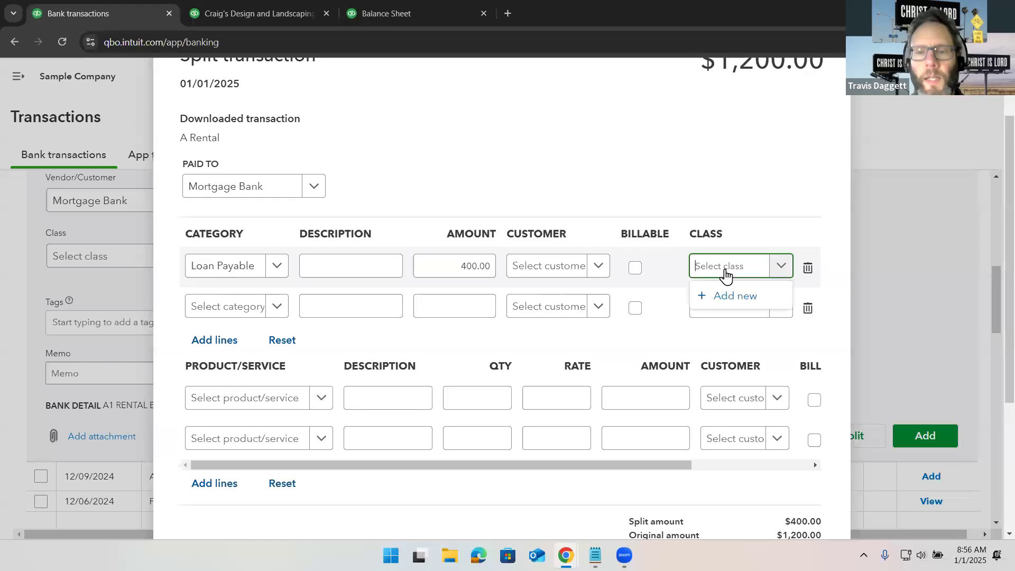
pyautogui.click(735, 297)
pyautogui.write('123 M')
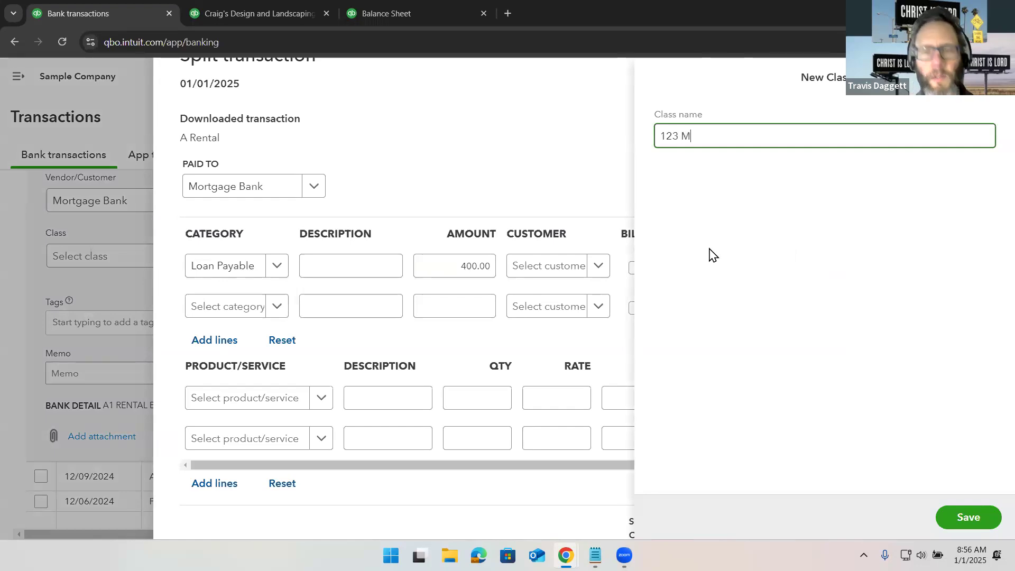
pyautogui.write('ain St')
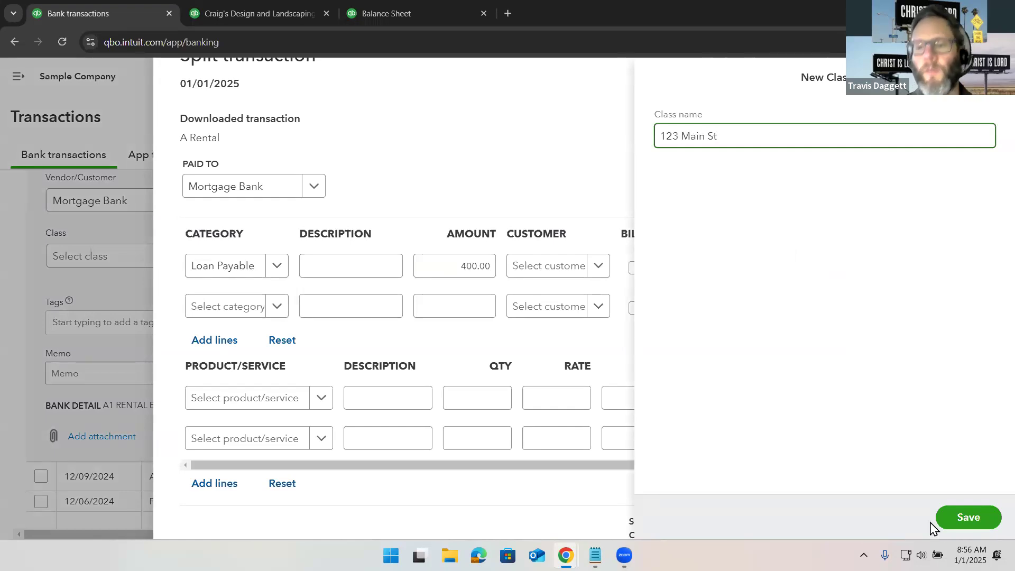
pyautogui.click(954, 526)
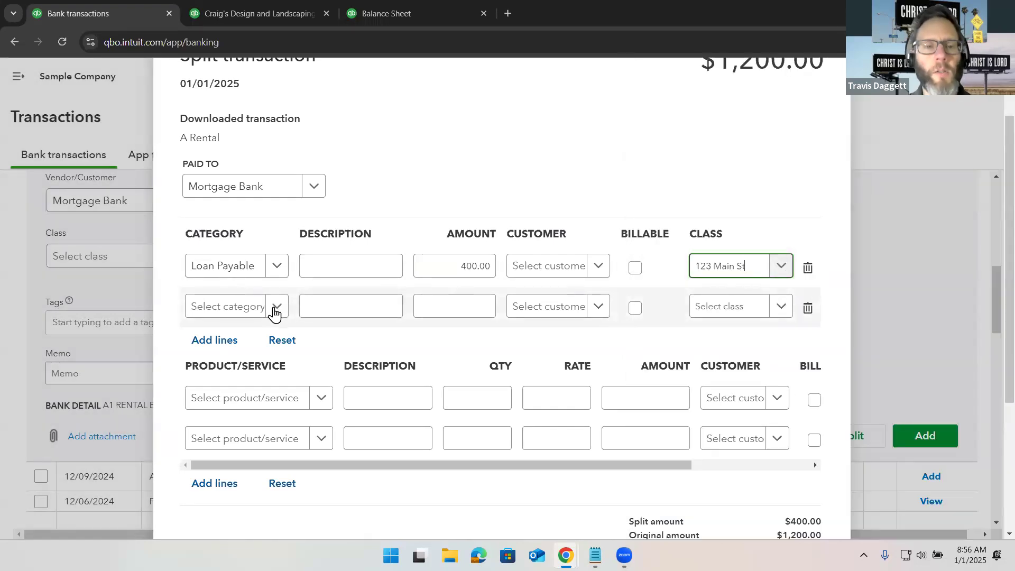
# - Set the second split line to the interes expense category with an amount of 400
pyautogui.click(245, 314)
pyautogui.write('intest')
pyautogui.press('BackSpace')
pyautogui.press('BackSpace')
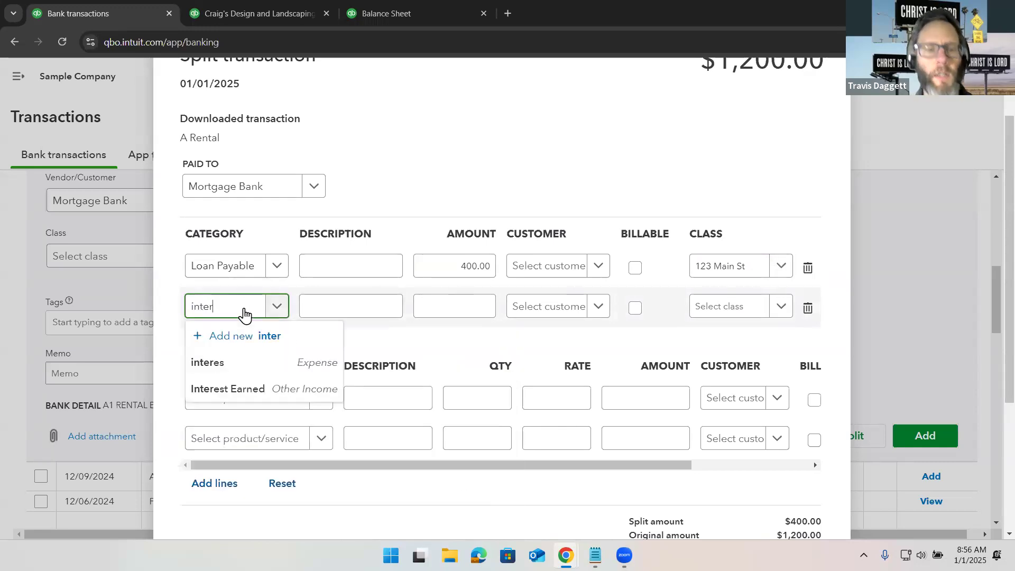
pyautogui.click(265, 363)
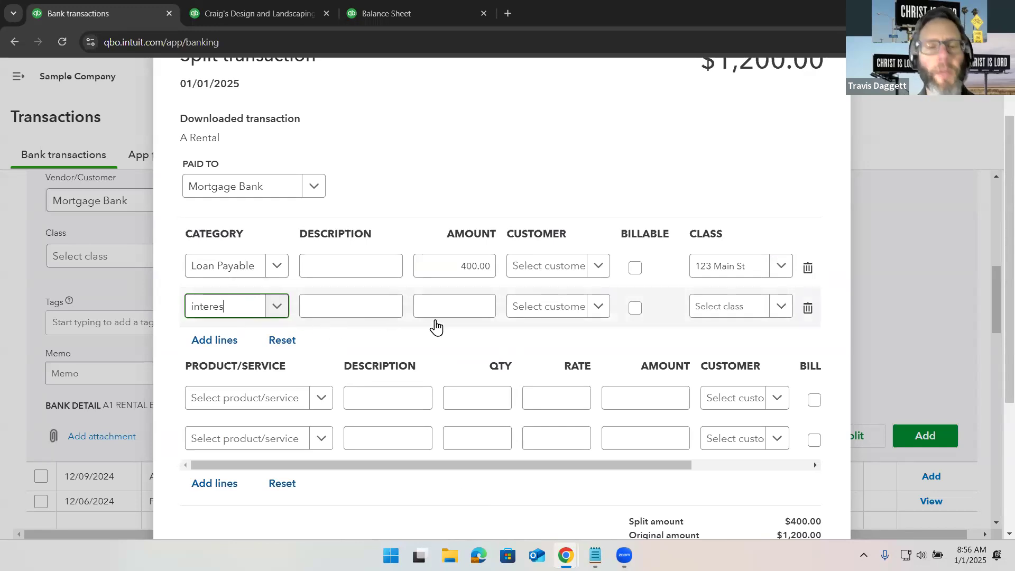
pyautogui.click(463, 307)
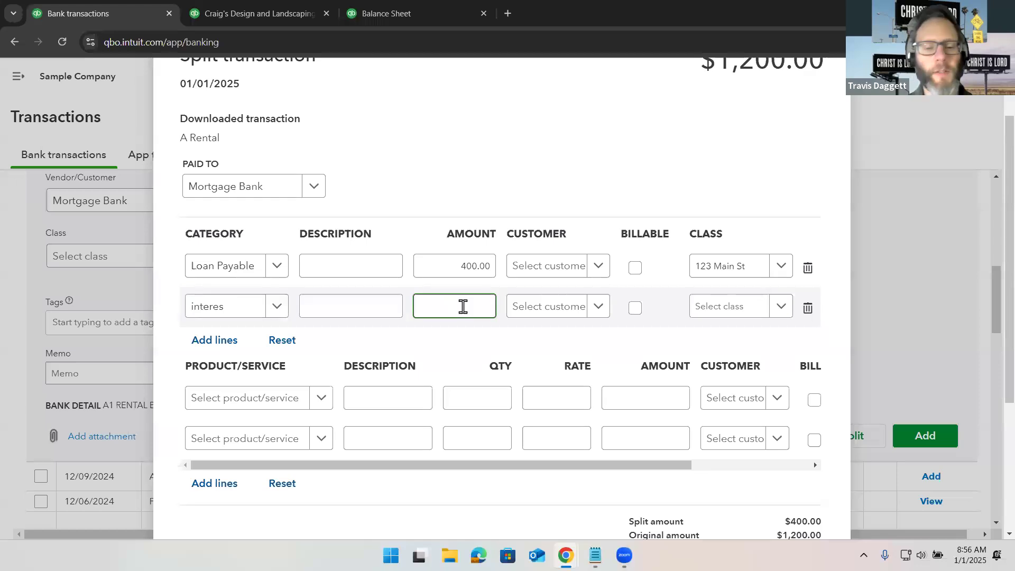
pyautogui.write('400')
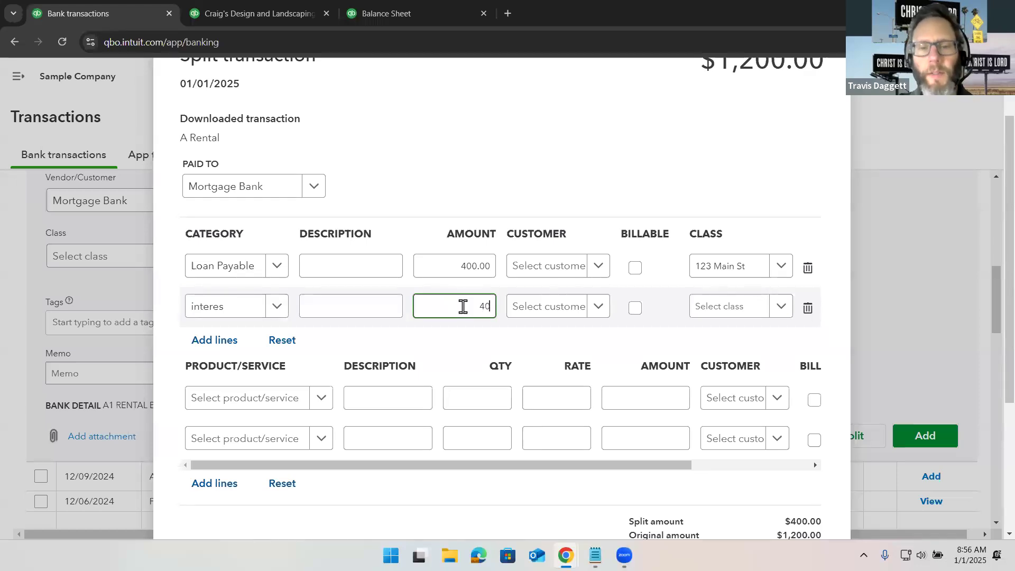
# - Assign class 123 Main St to the second split line and add more split lines
pyautogui.click(742, 310)
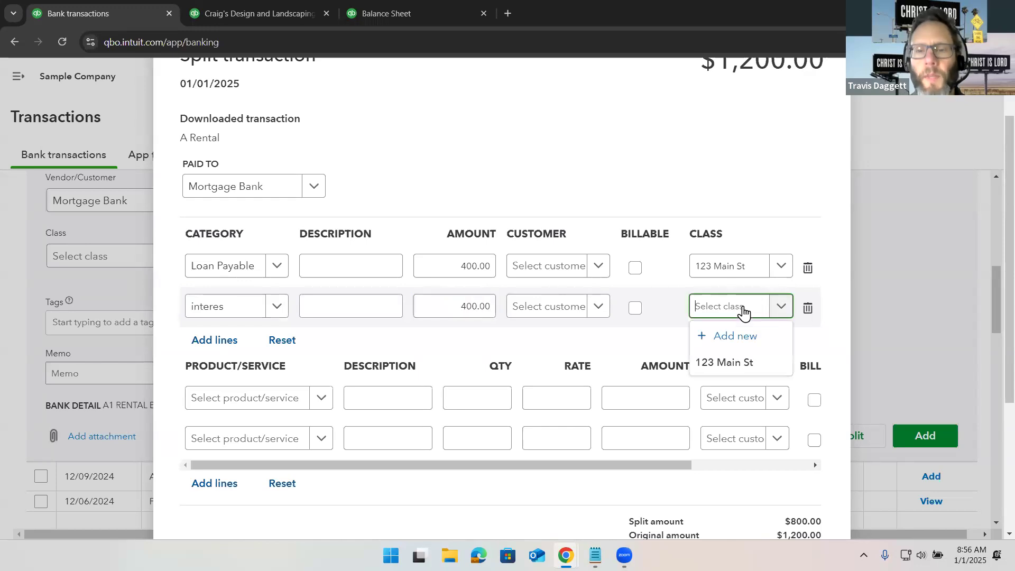
pyautogui.click(741, 364)
pyautogui.click(219, 340)
pyautogui.scroll(-2, 223, 344)
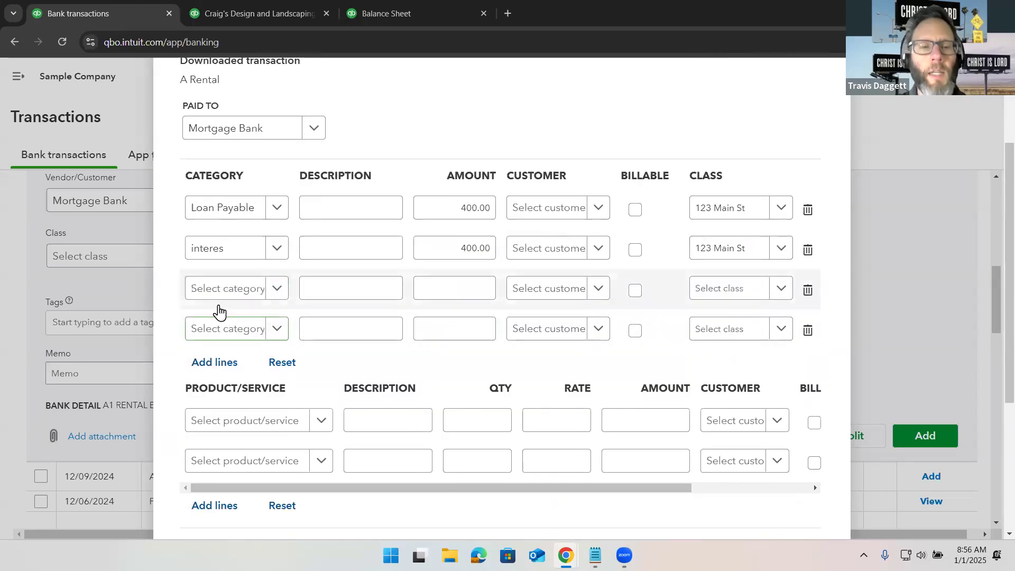
# - Set the third split line to the Escrow category with an amount of 400
pyautogui.click(219, 295)
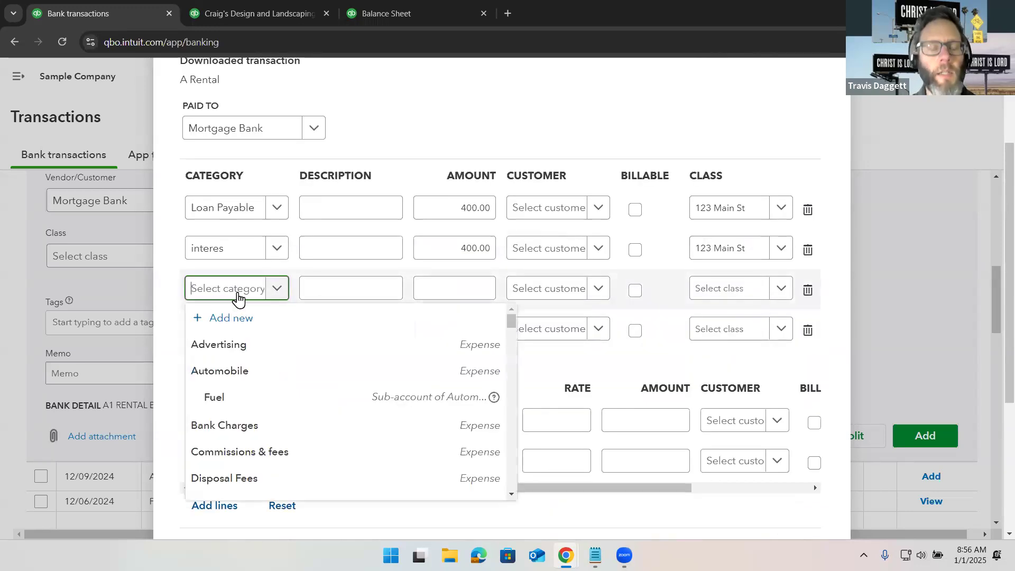
pyautogui.write('escrow')
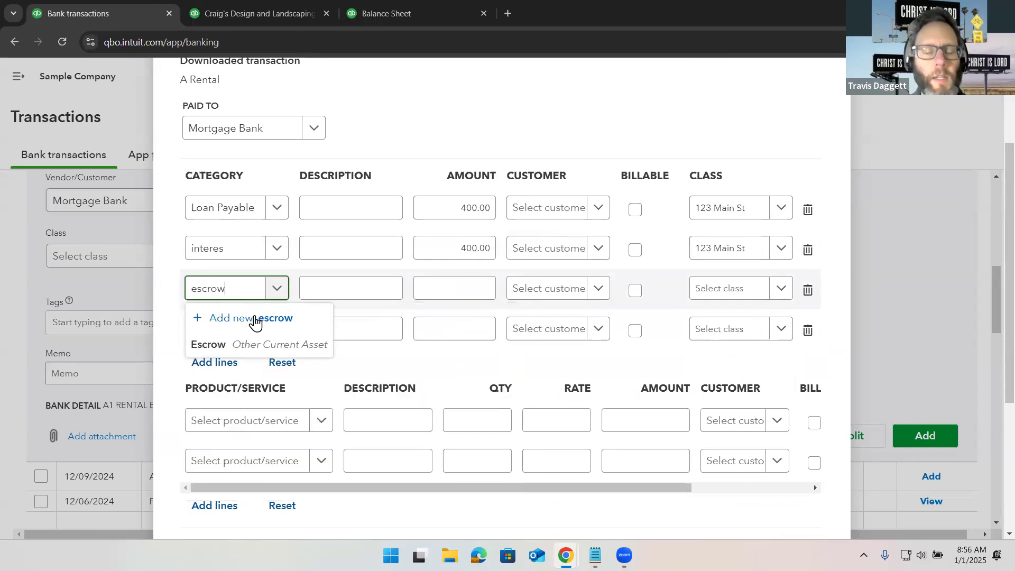
pyautogui.click(269, 347)
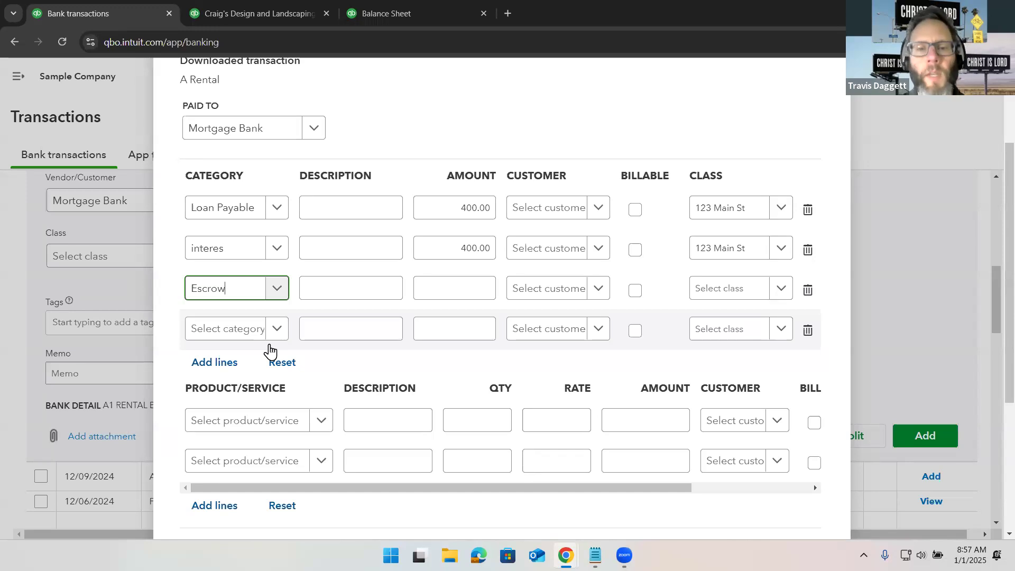
pyautogui.click(435, 294)
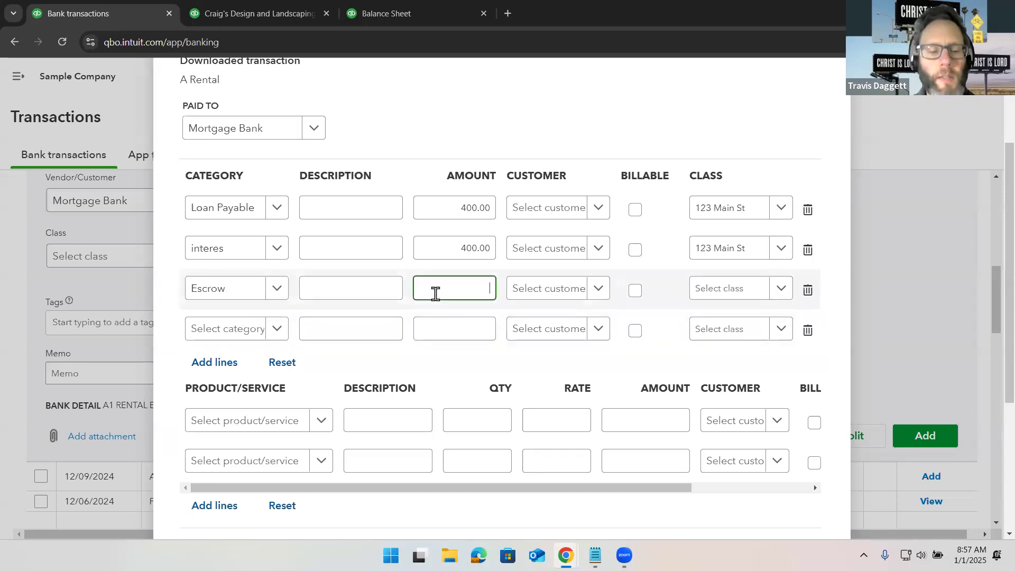
pyautogui.write('400.')
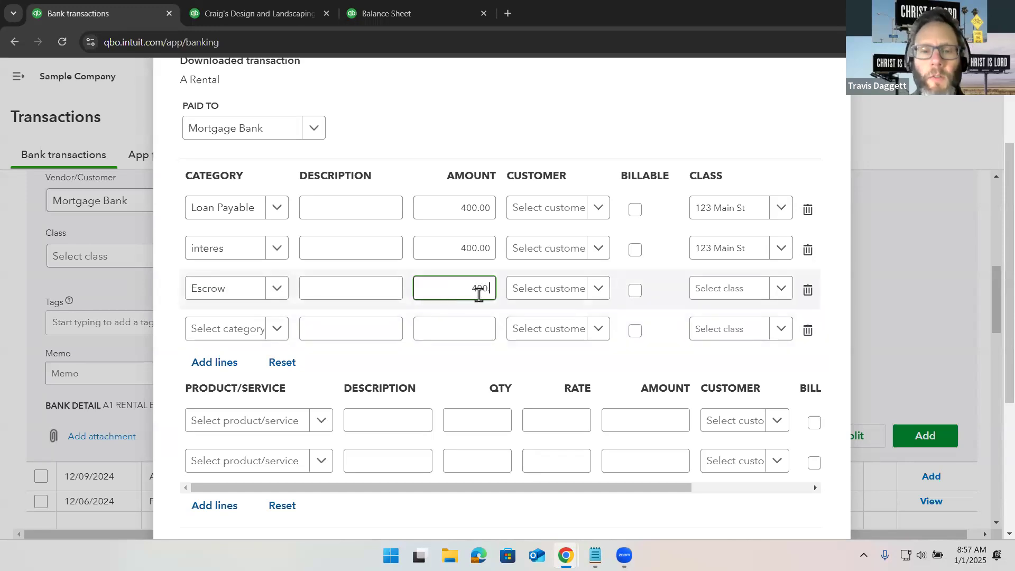
# - Set the customer to 123 Main St on the first three split lines
pyautogui.click(597, 209)
pyautogui.click(568, 263)
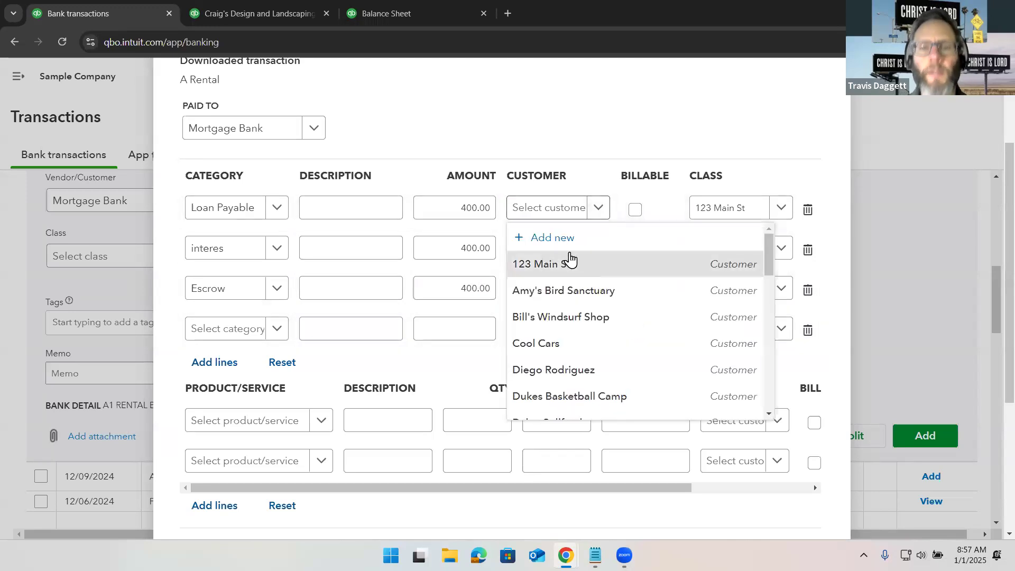
pyautogui.click(590, 250)
pyautogui.click(586, 312)
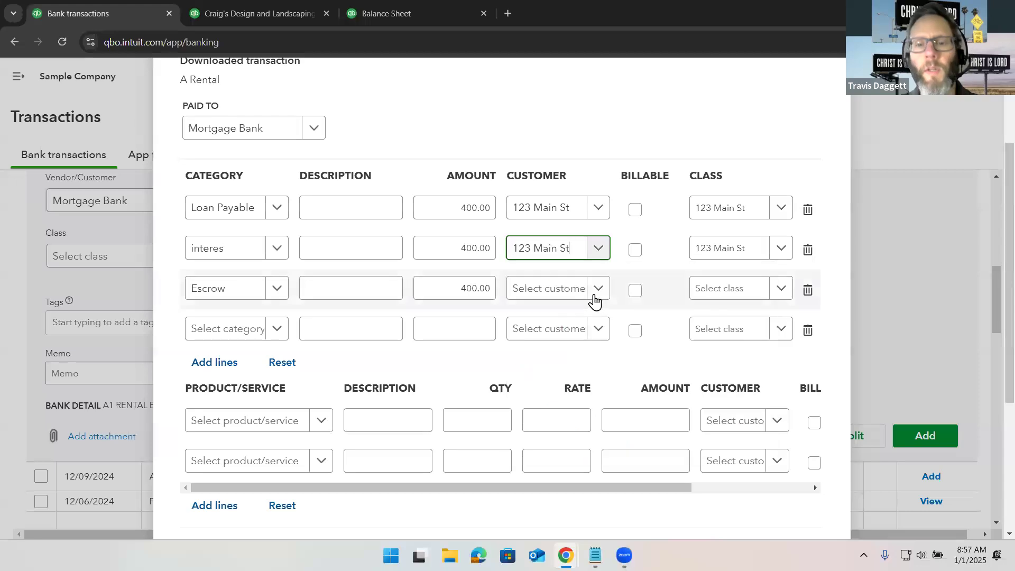
pyautogui.click(594, 295)
pyautogui.click(586, 347)
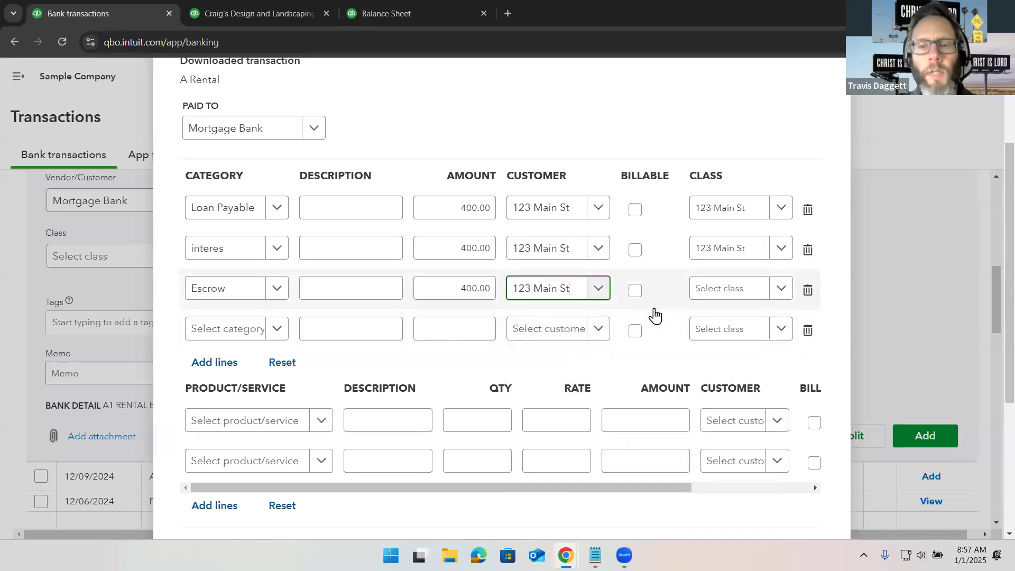
# - Save the split of the mortgage payment and add the transaction
pyautogui.scroll(-4, 655, 315)
pyautogui.scroll(6, 655, 316)
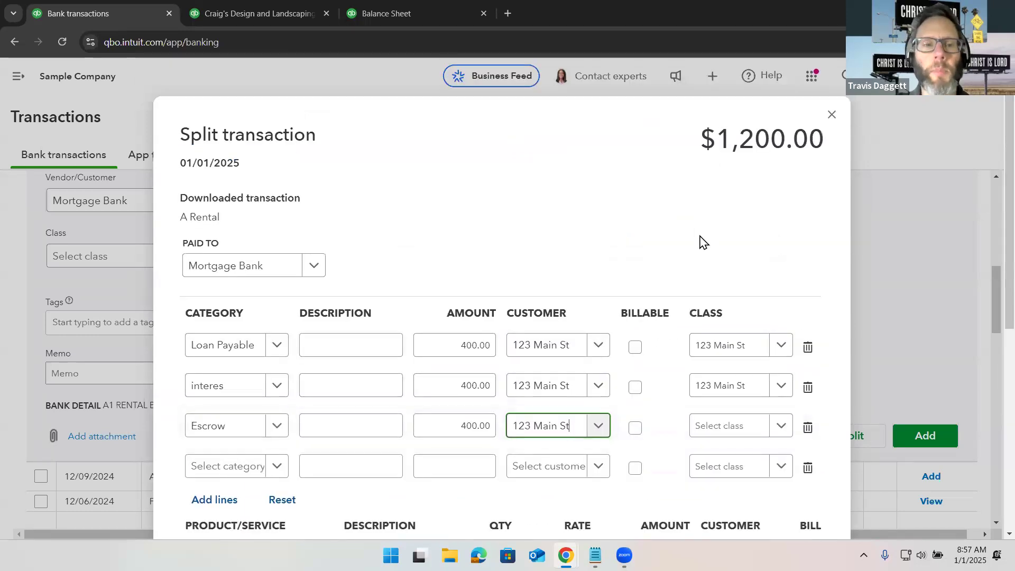
pyautogui.scroll(-2, 698, 259)
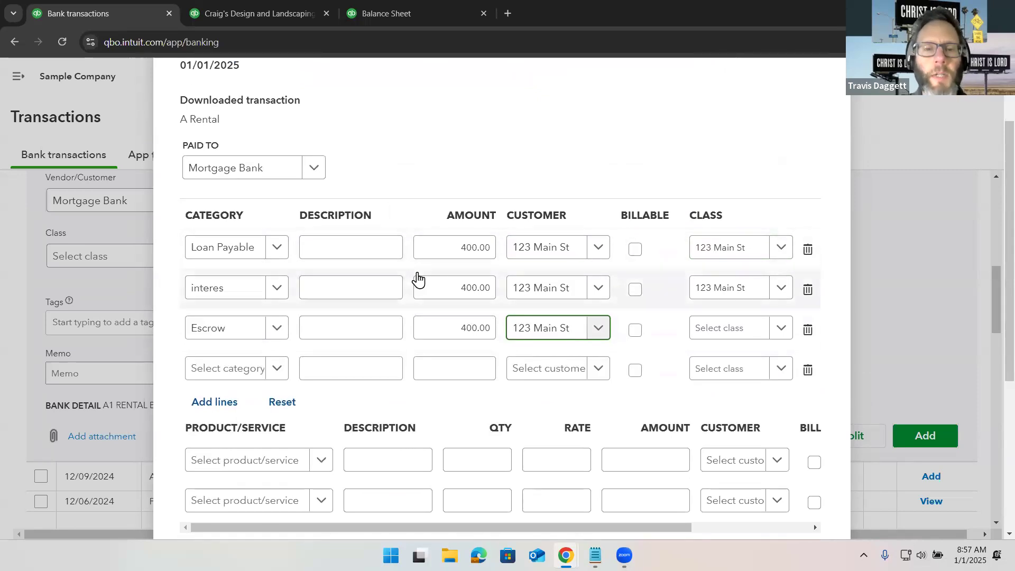
pyautogui.scroll(-1, 418, 278)
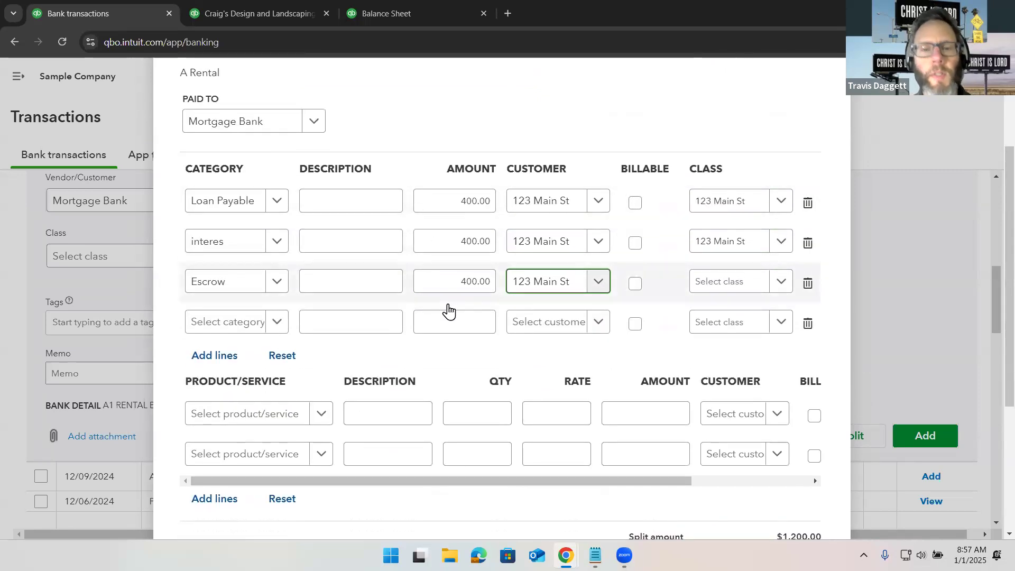
pyautogui.click(474, 320)
pyautogui.scroll(-1, 474, 324)
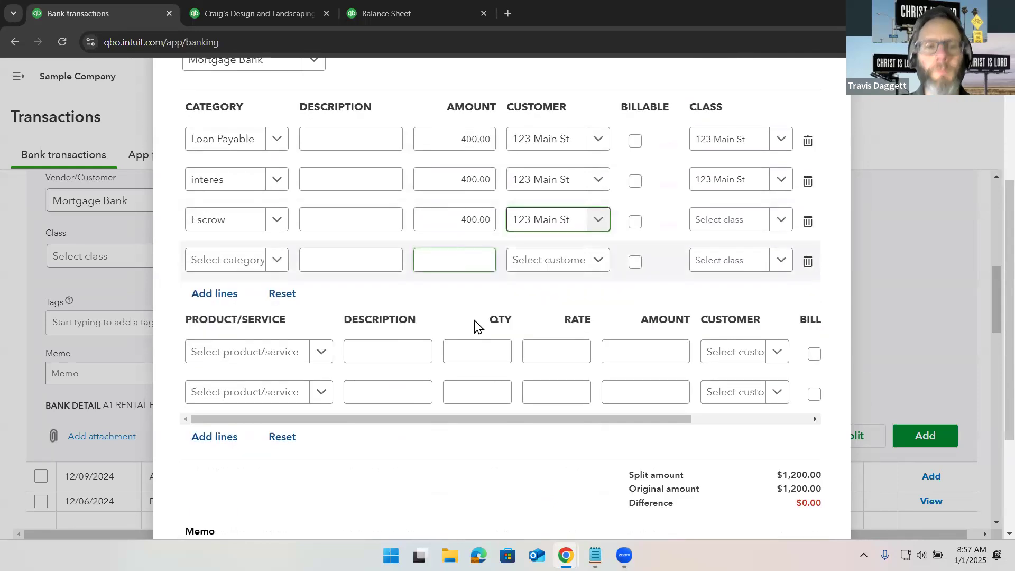
pyautogui.scroll(-3, 474, 324)
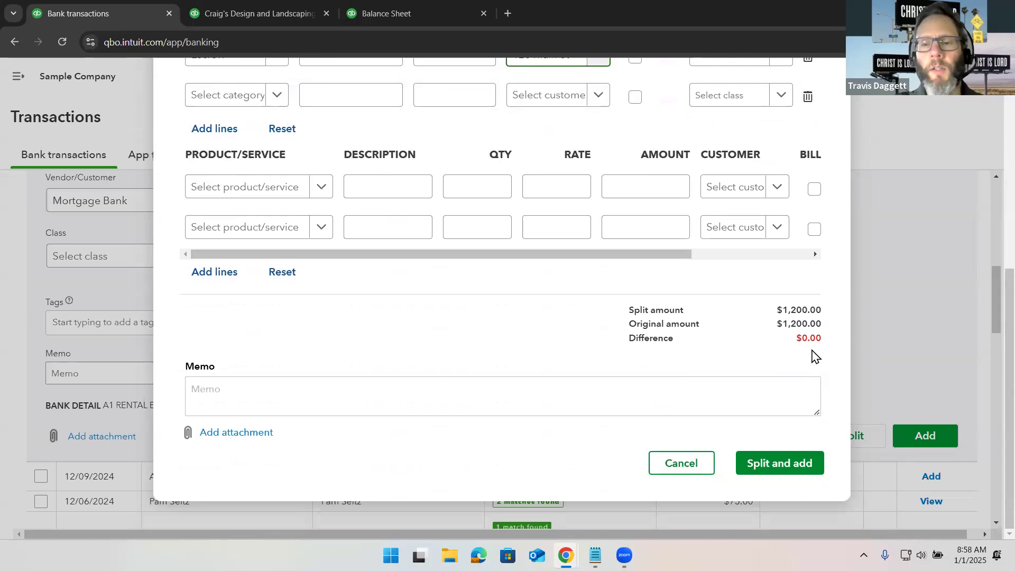
pyautogui.click(803, 467)
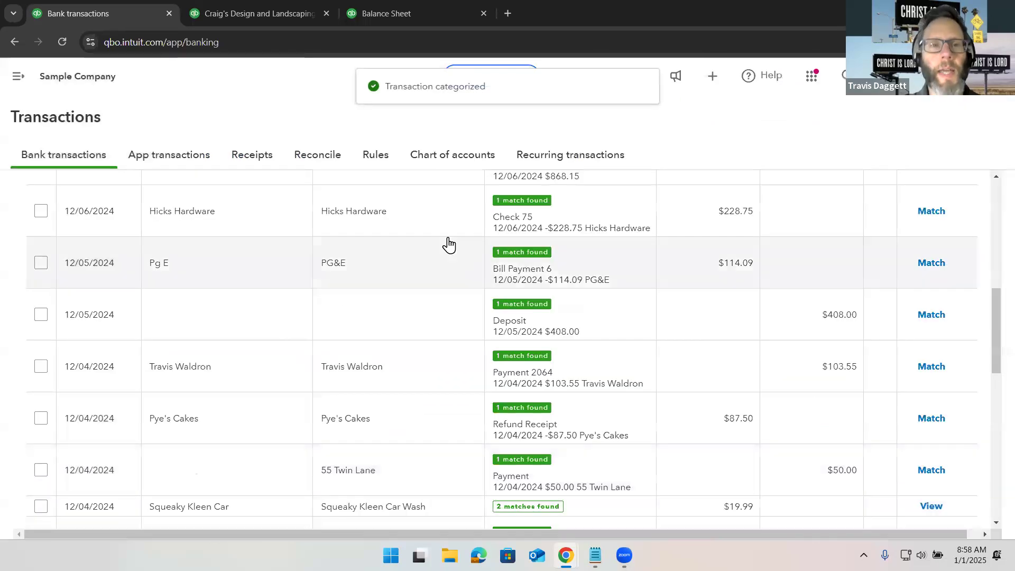
# - Refresh the Profit and Loss report, open the Property Tax expense from it and delete that expense
pyautogui.click(259, 16)
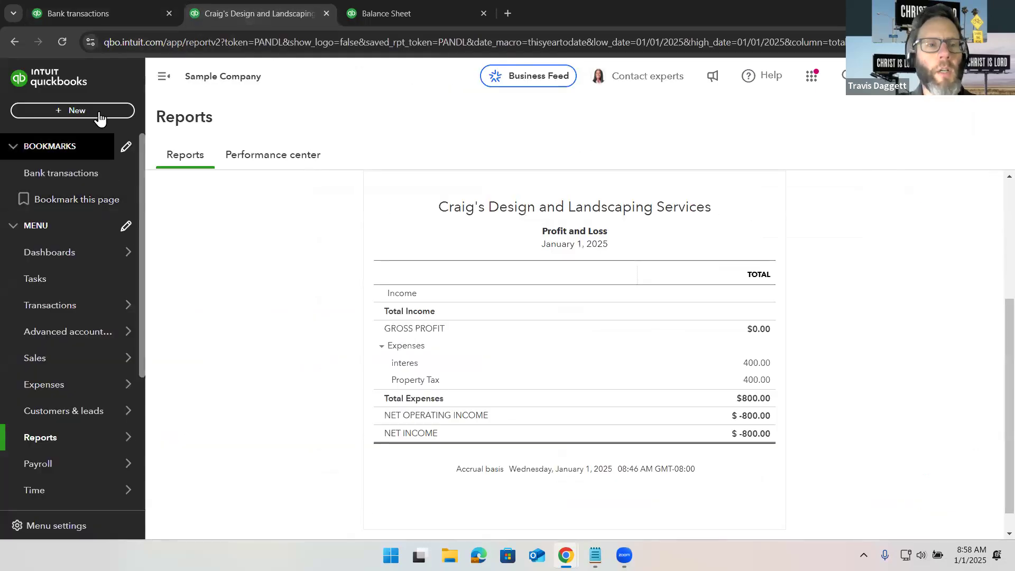
pyautogui.click(63, 42)
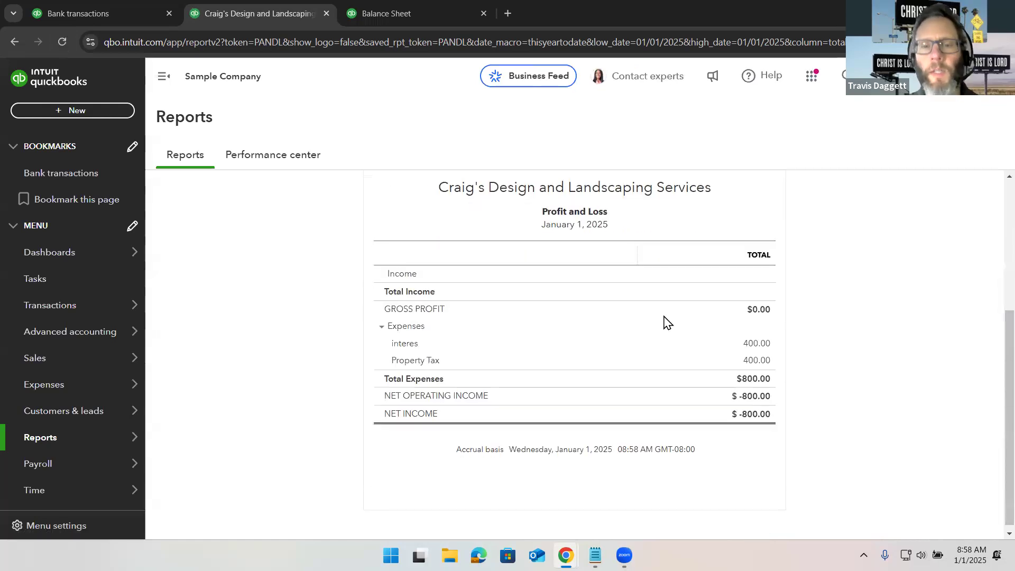
pyautogui.click(752, 363)
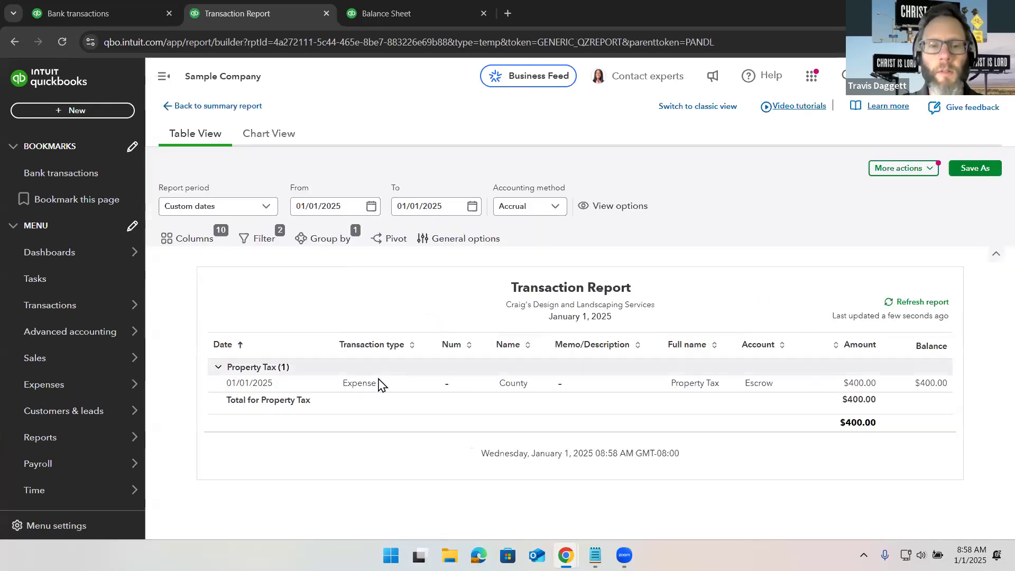
pyautogui.click(361, 384)
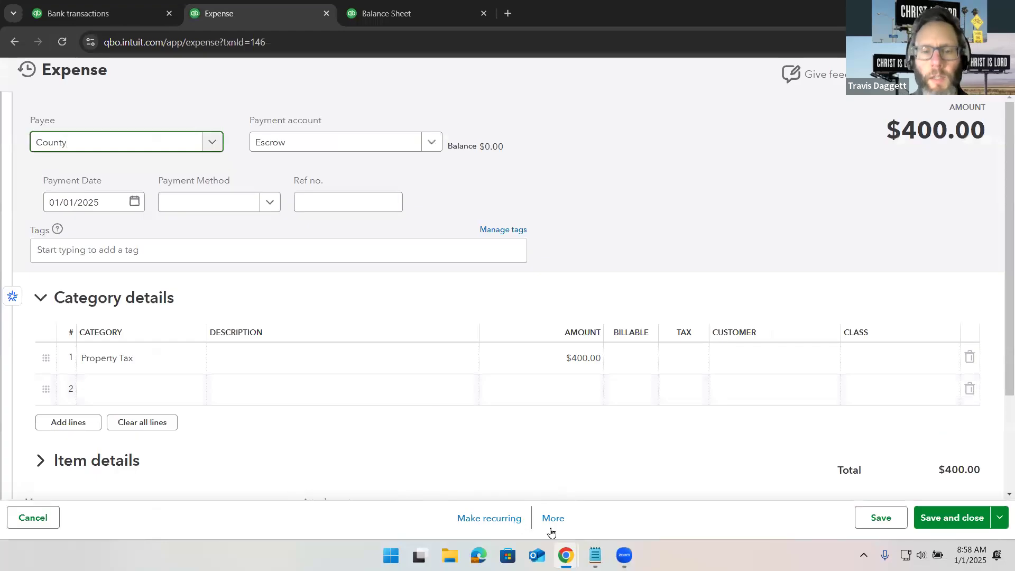
pyautogui.click(551, 521)
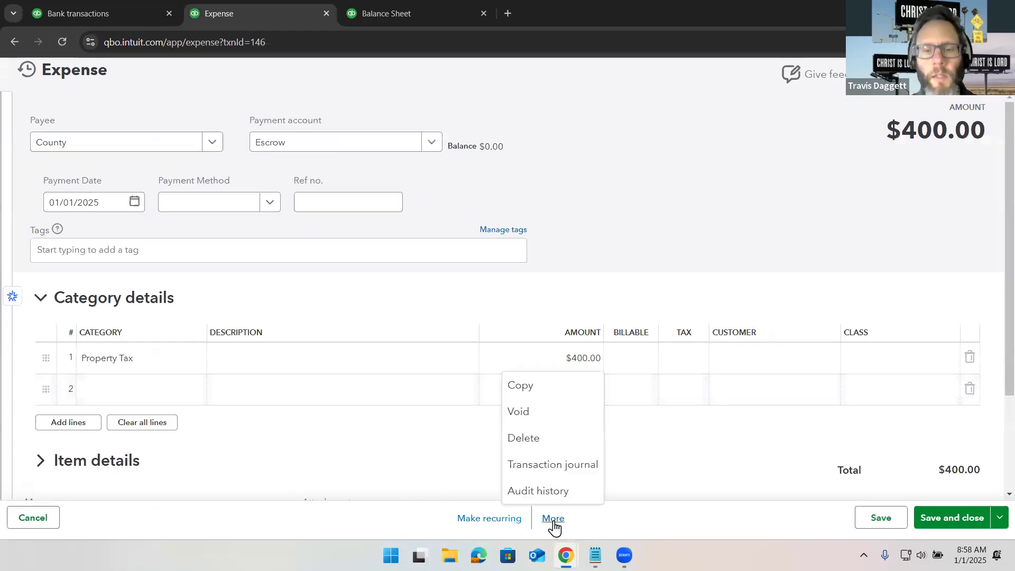
pyautogui.click(533, 438)
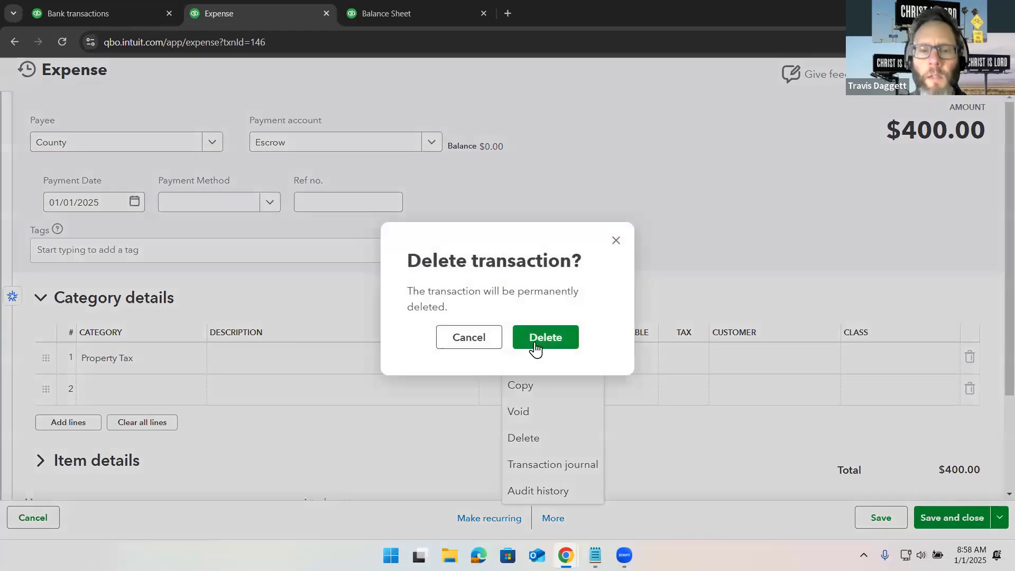
pyautogui.click(535, 345)
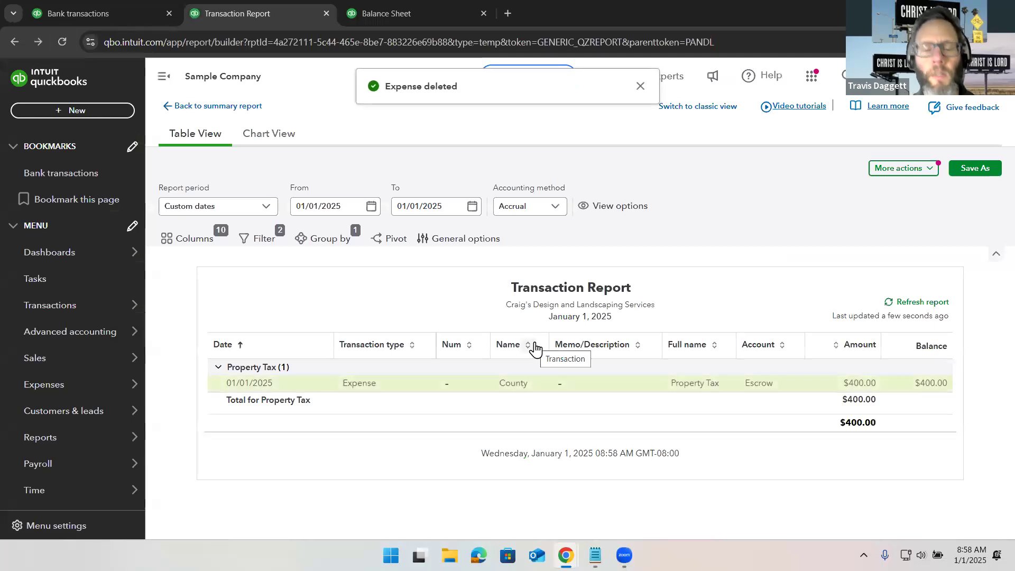
# - Refresh the Balance Sheet and review the Escrow and Loan Payable balances, drilling into Loan Payable
pyautogui.click(214, 105)
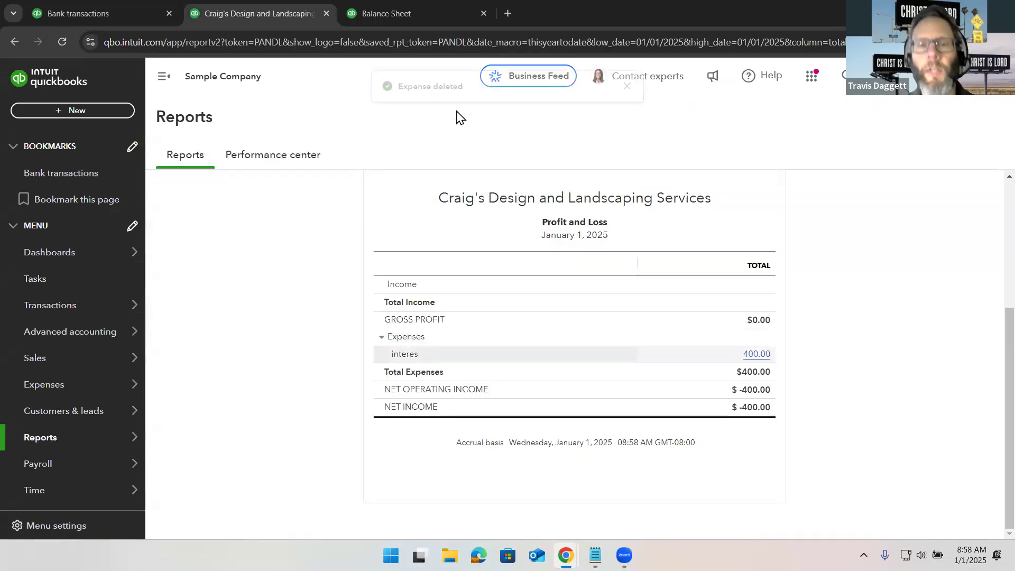
pyautogui.hotkey('ctrl', 'Tab')
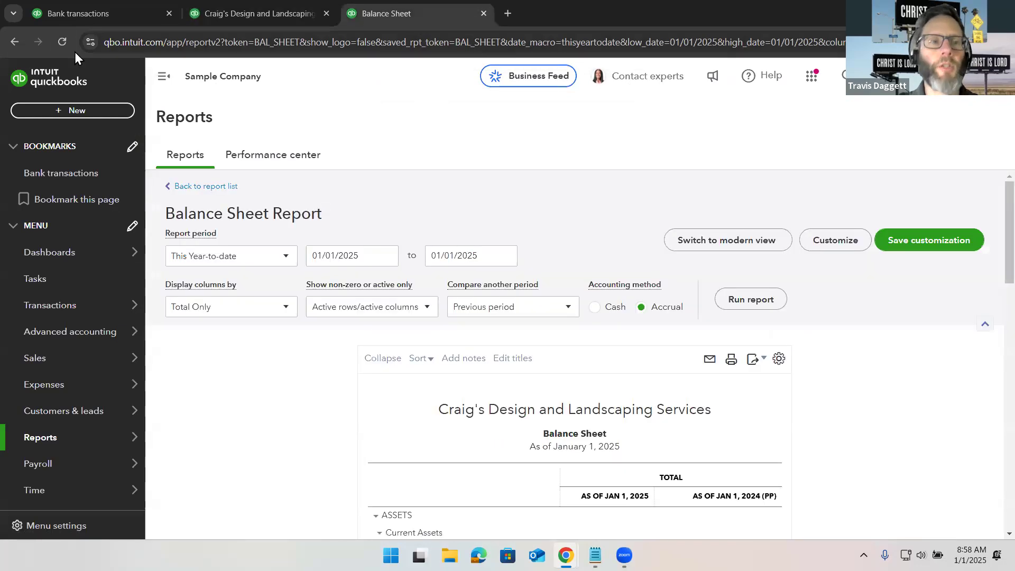
pyautogui.click(61, 42)
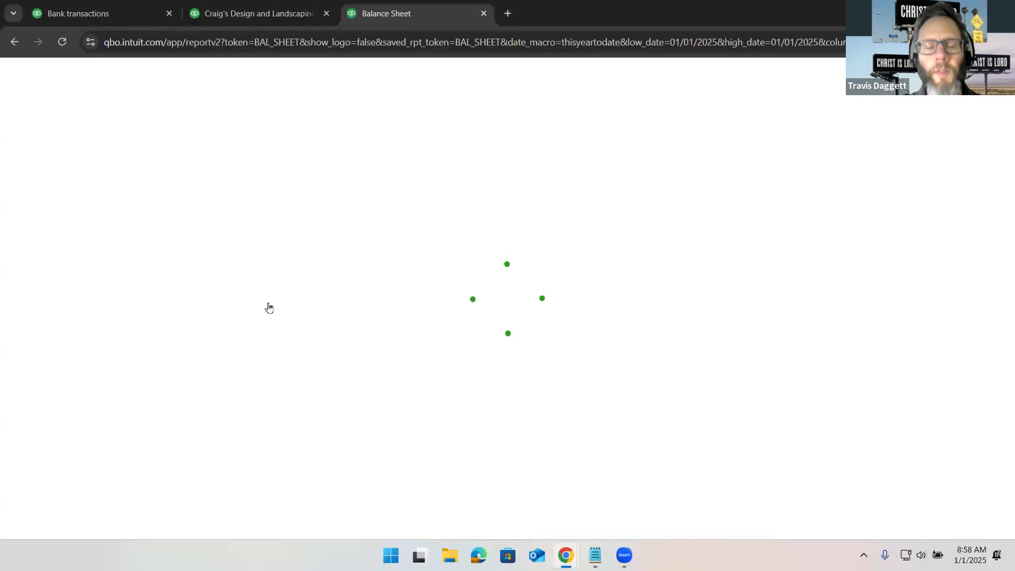
pyautogui.scroll(-5, 269, 309)
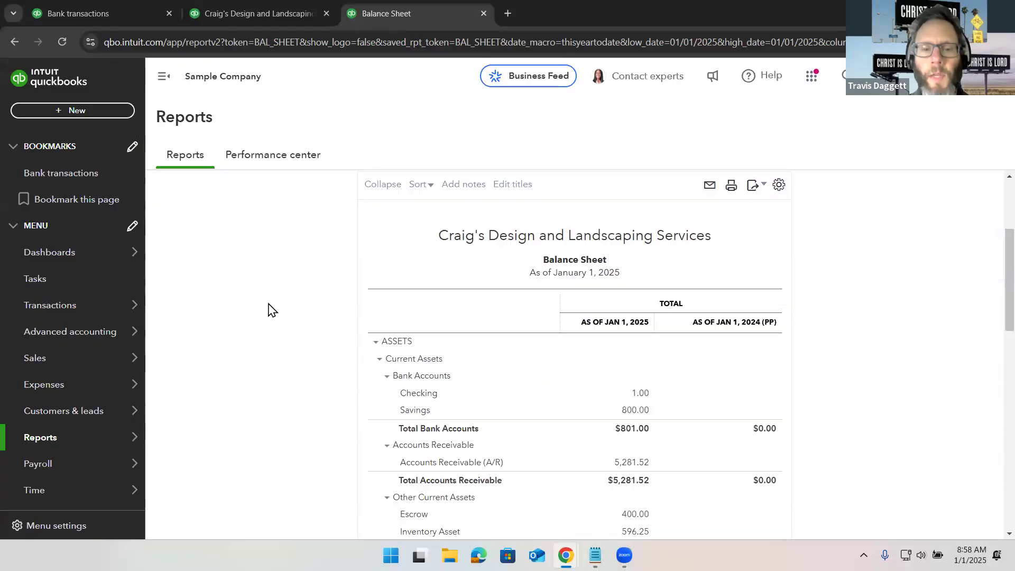
pyautogui.scroll(-1, 269, 310)
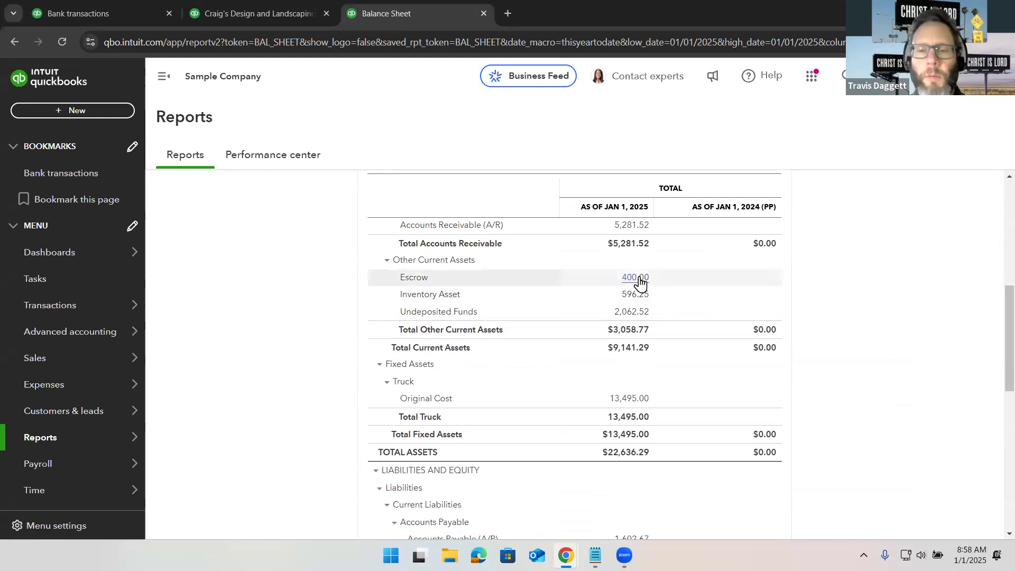
pyautogui.scroll(-4, 669, 333)
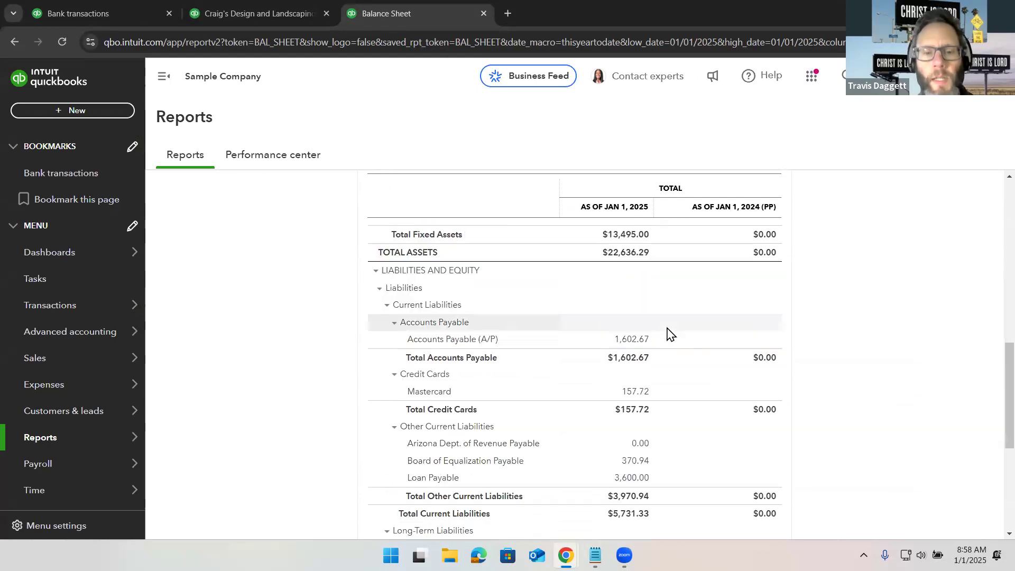
pyautogui.scroll(-2, 669, 333)
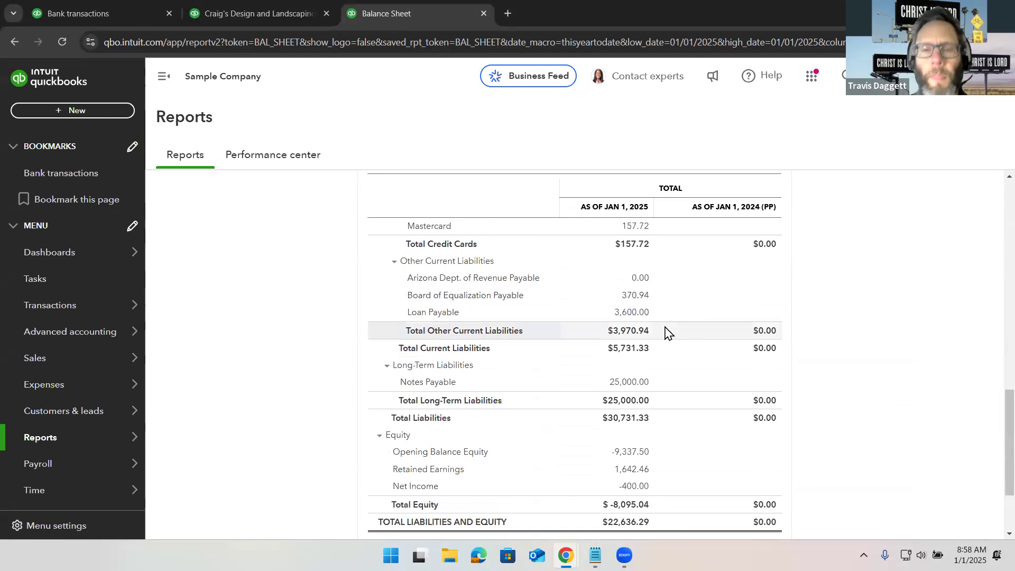
pyautogui.click(638, 316)
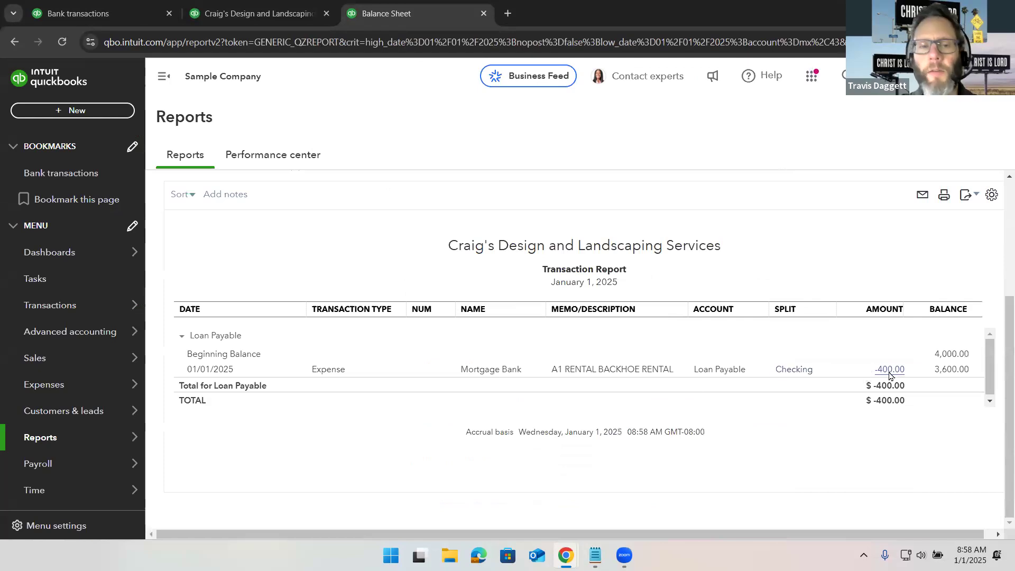
pyautogui.scroll(4, 283, 269)
pyautogui.click(243, 190)
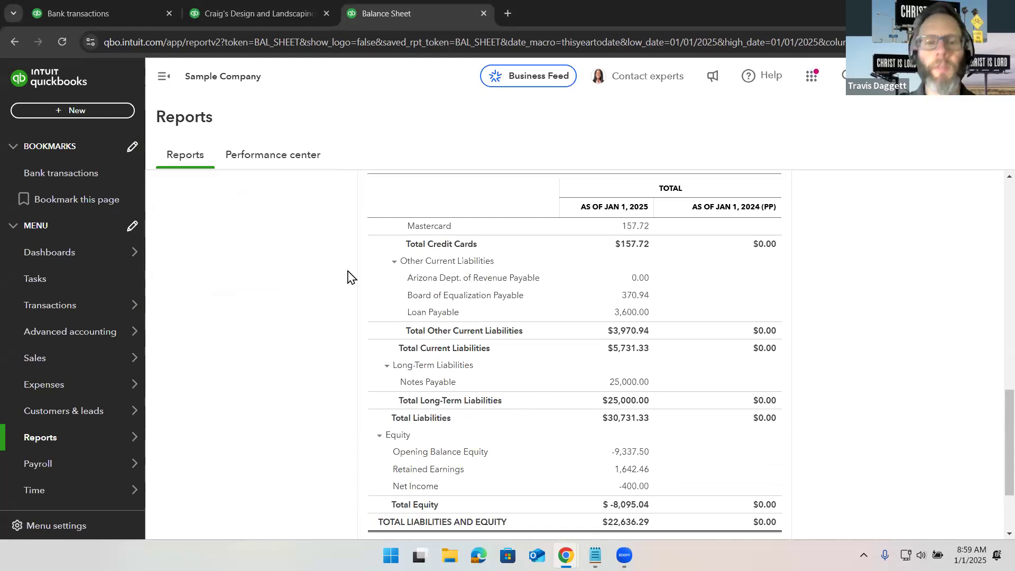
pyautogui.scroll(1, 347, 277)
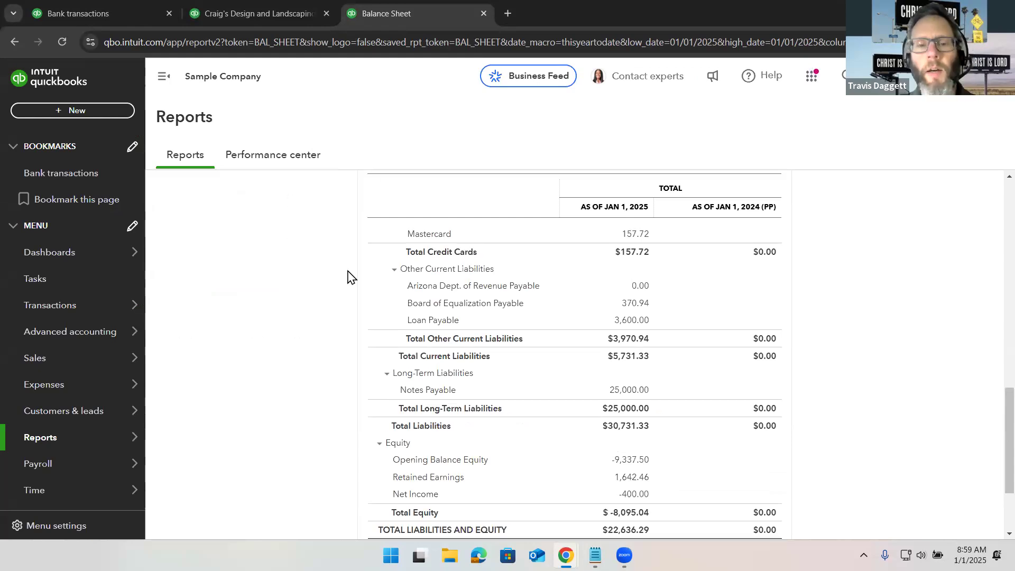
pyautogui.scroll(3, 348, 277)
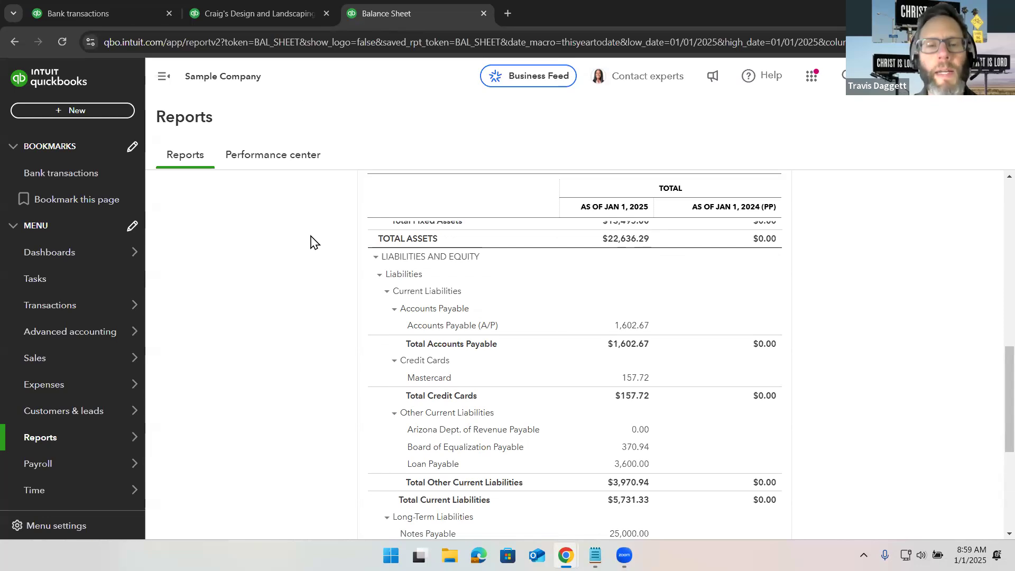
# - Start a new expense with payee County paid from the Escrow account
pyautogui.click(280, 19)
pyautogui.click(126, 14)
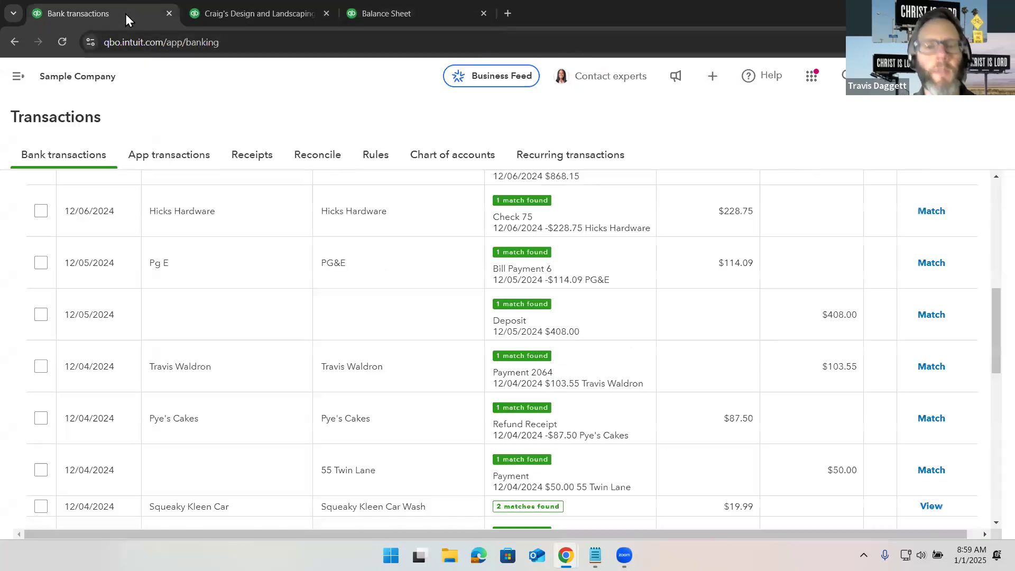
pyautogui.click(18, 78)
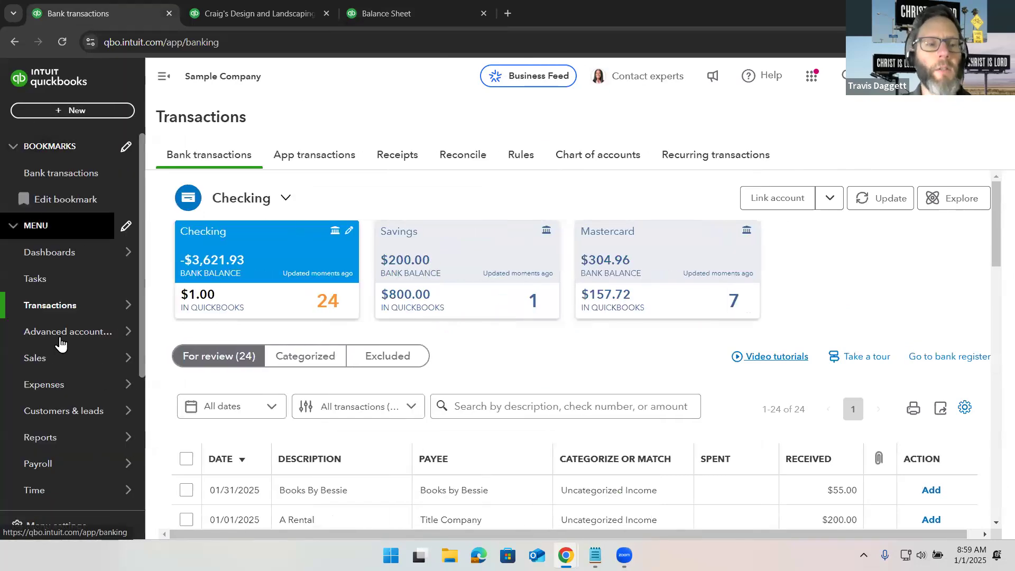
pyautogui.moveTo(86, 391)
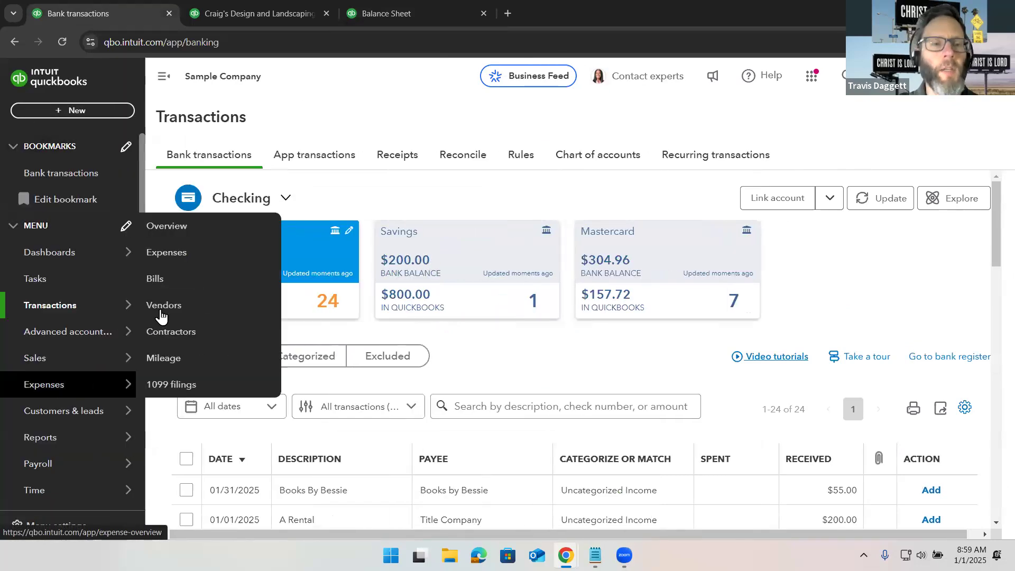
pyautogui.click(201, 252)
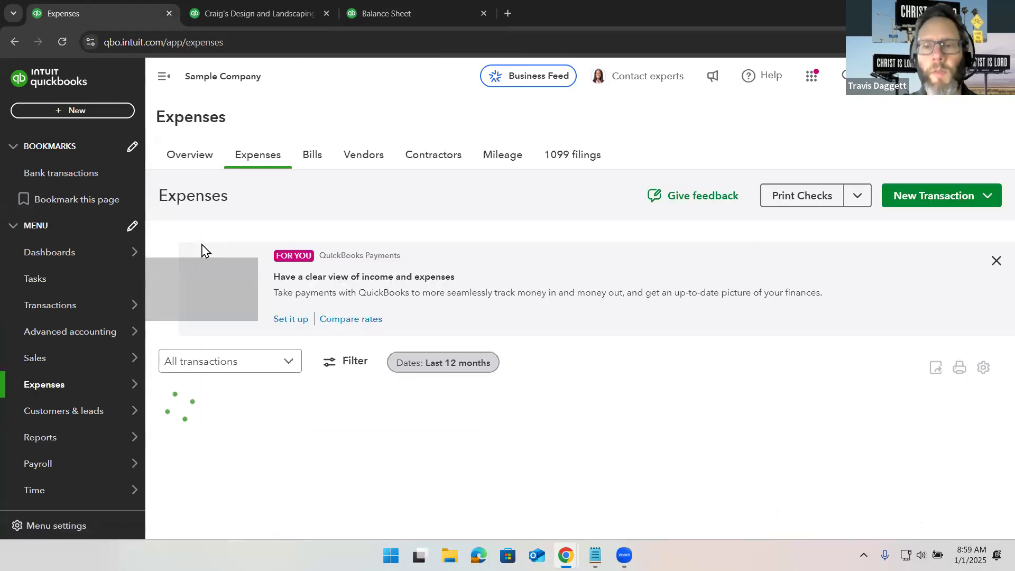
pyautogui.click(919, 193)
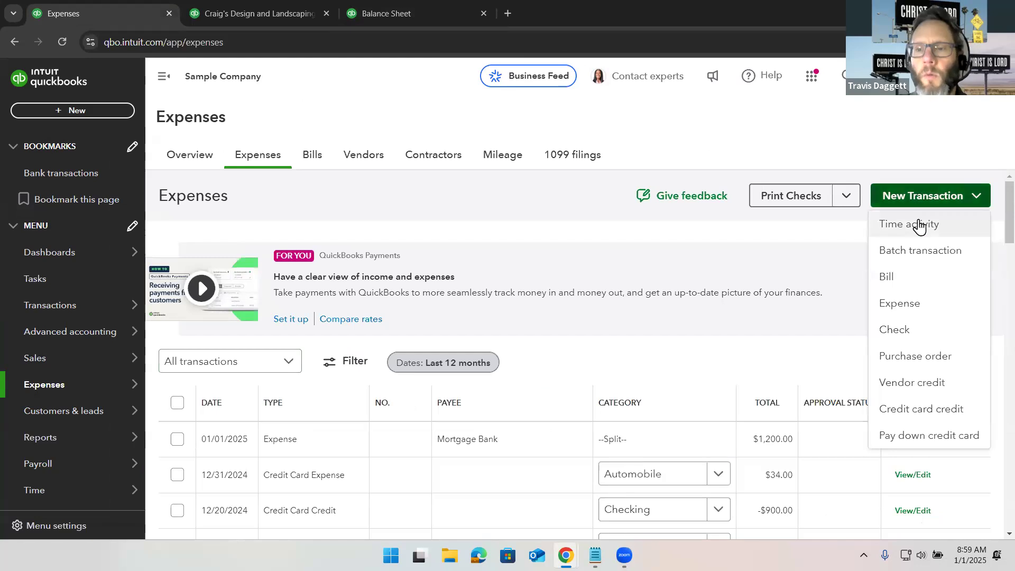
pyautogui.click(911, 306)
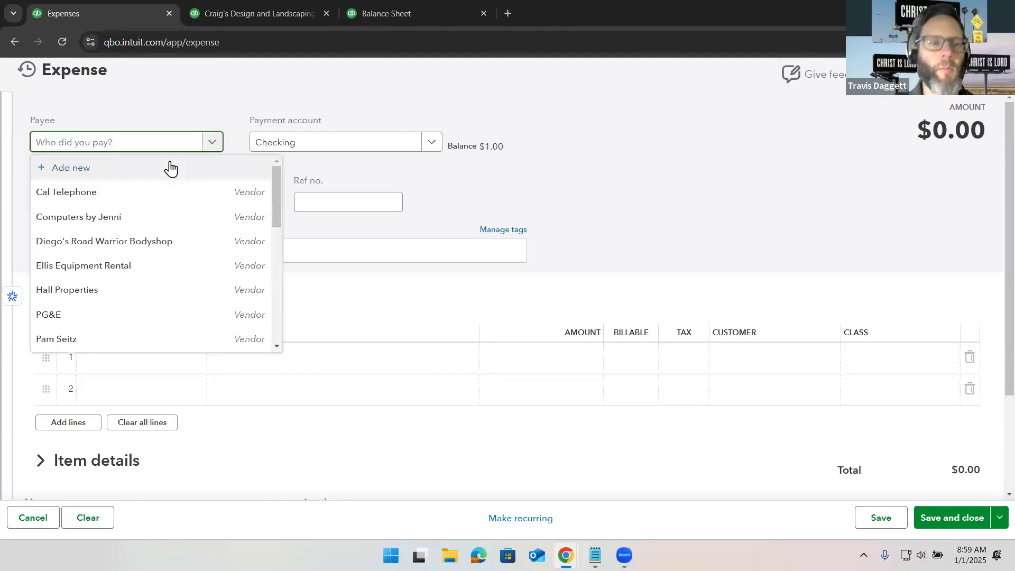
pyautogui.write('County')
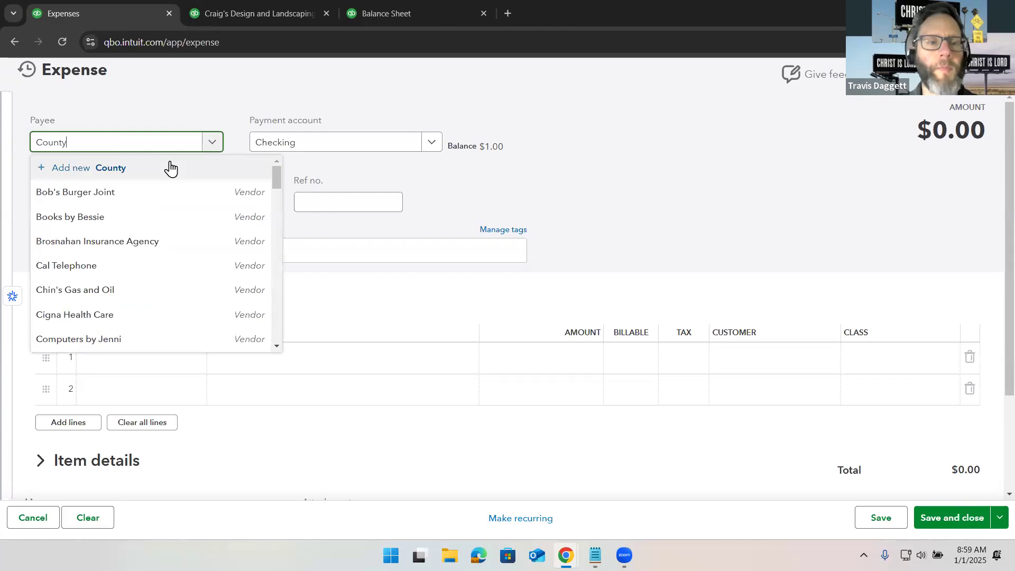
pyautogui.click(186, 194)
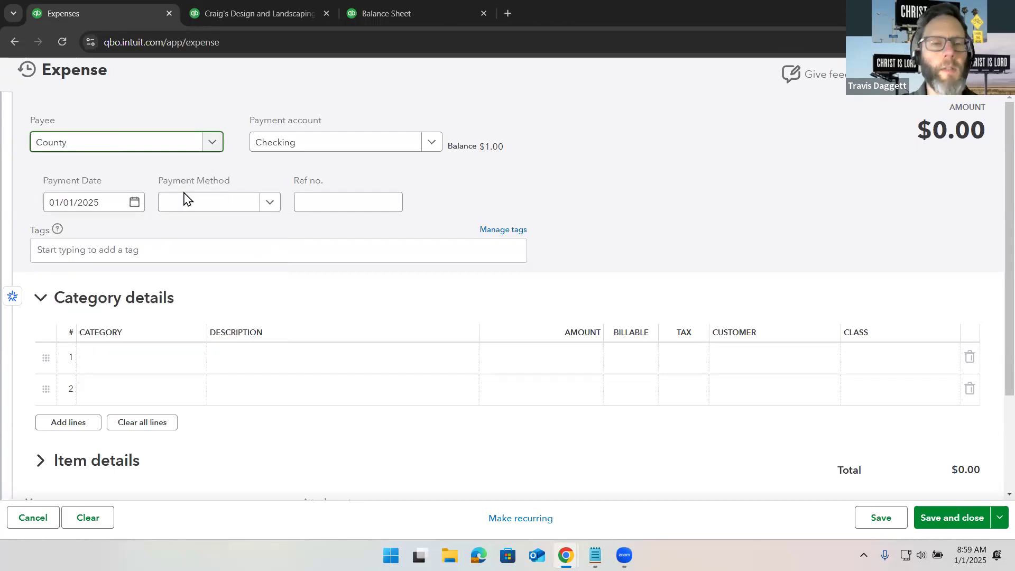
pyautogui.click(320, 148)
pyautogui.click(333, 297)
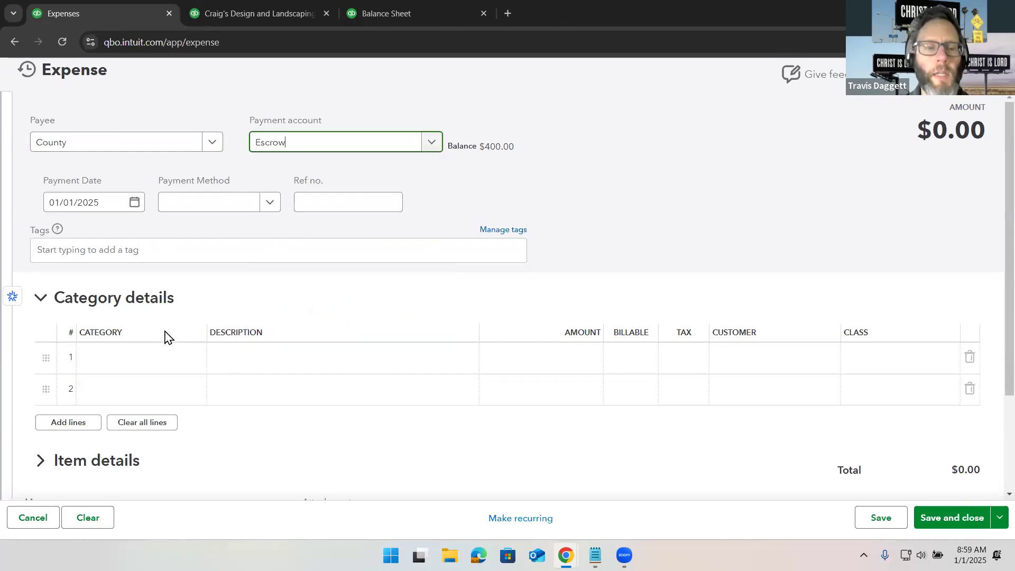
# - Set the expense's first category line to Property Tax with an amount of 400
pyautogui.click(171, 363)
pyautogui.click(172, 369)
pyautogui.write('prop')
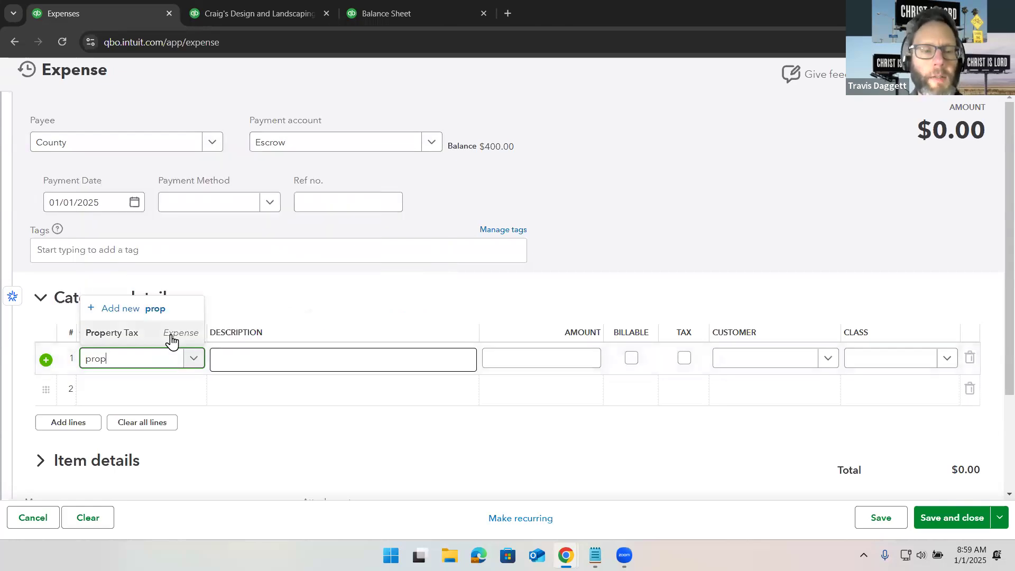
pyautogui.click(170, 339)
pyautogui.click(532, 360)
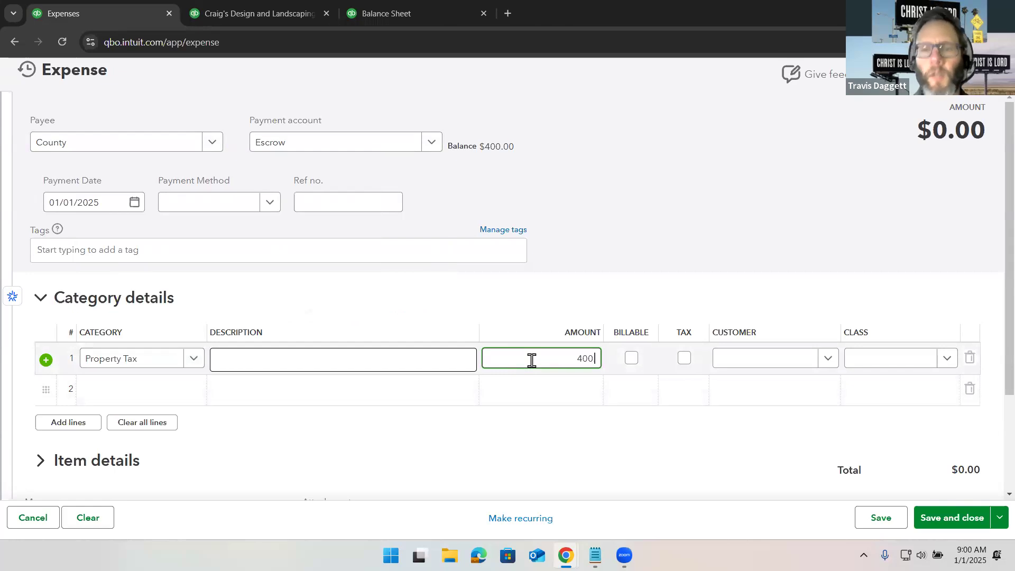
# - Assign customer 123 Main St and class 123 Main St to the Property Tax line, then save and close the expense
pyautogui.scroll(-1, 530, 358)
pyautogui.click(770, 311)
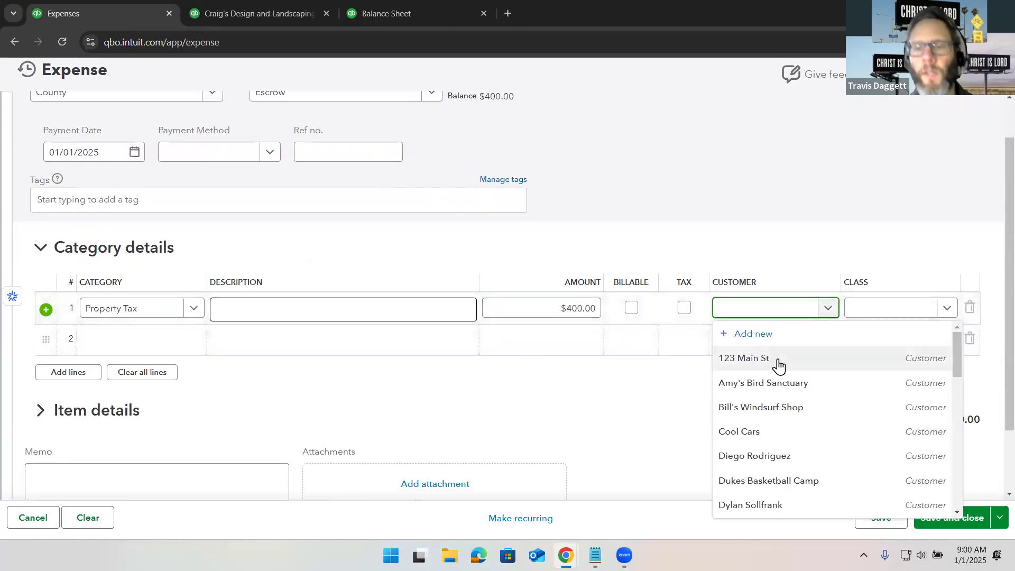
pyautogui.click(780, 364)
pyautogui.click(864, 312)
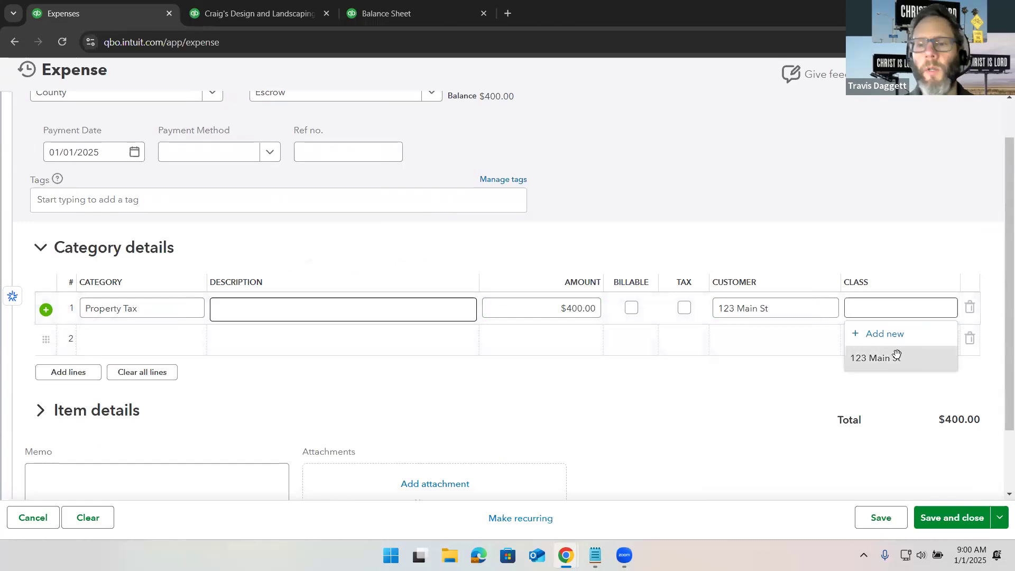
pyautogui.click(882, 359)
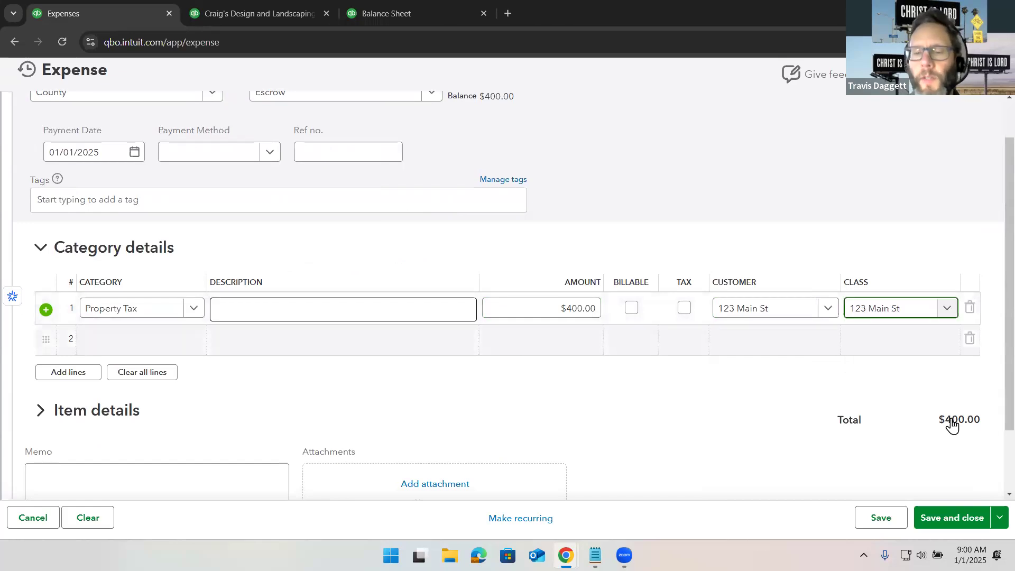
pyautogui.click(940, 522)
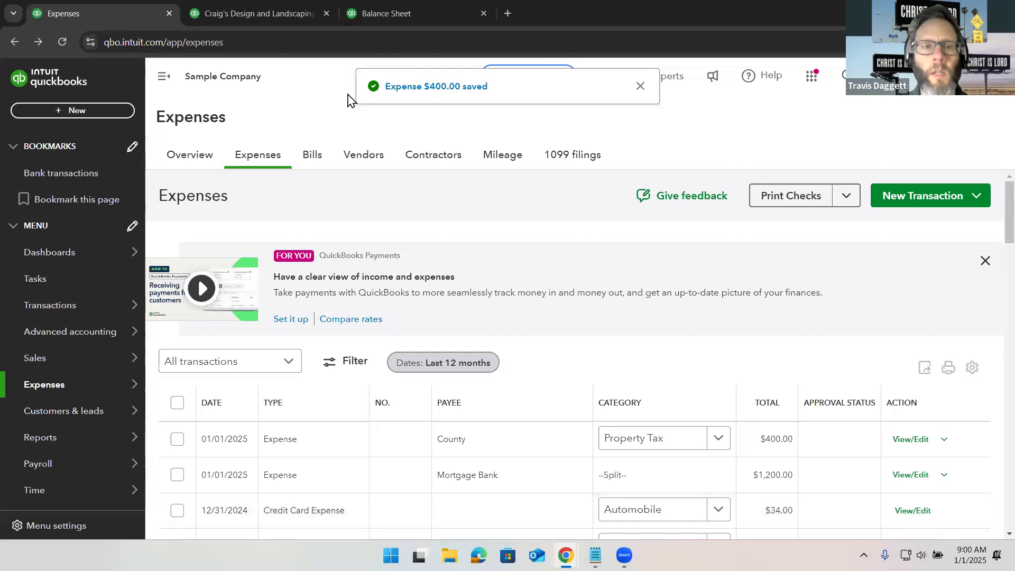
# - Refresh the Profit and Loss and Balance Sheet reports and review the expense totals and the Escrow balance
pyautogui.click(226, 14)
pyautogui.click(62, 49)
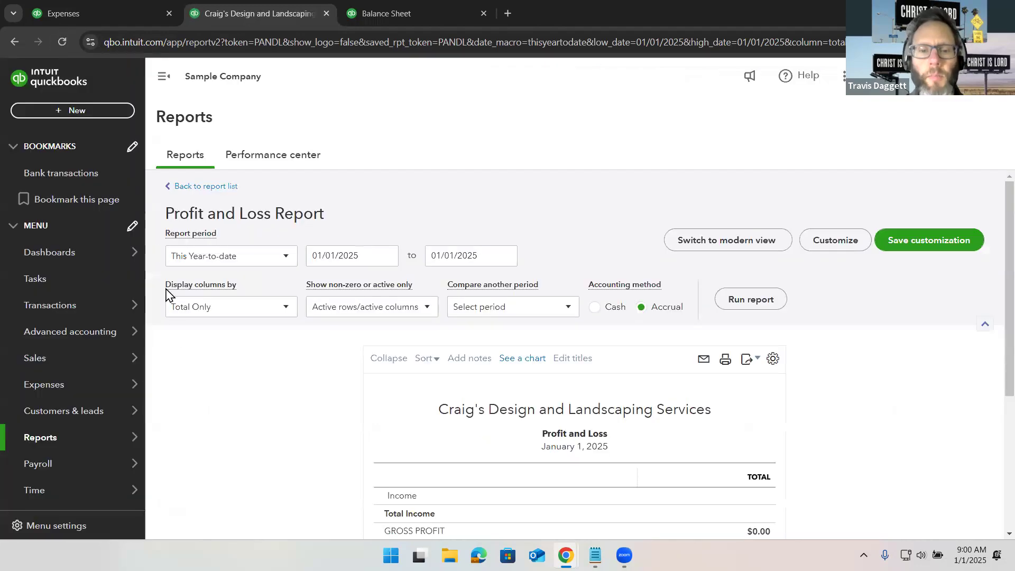
pyautogui.scroll(-4, 207, 366)
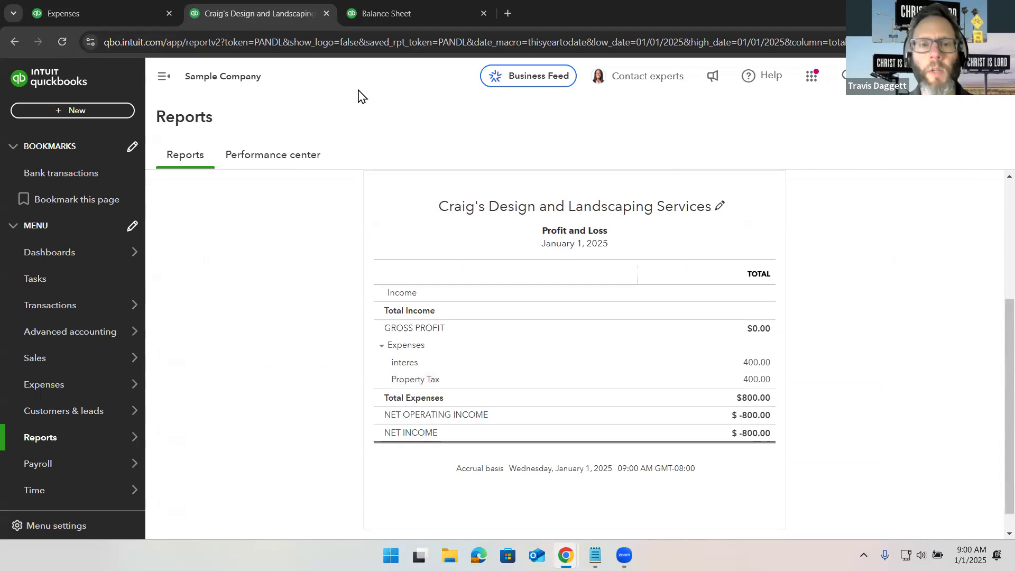
pyautogui.click(385, 15)
pyautogui.click(63, 41)
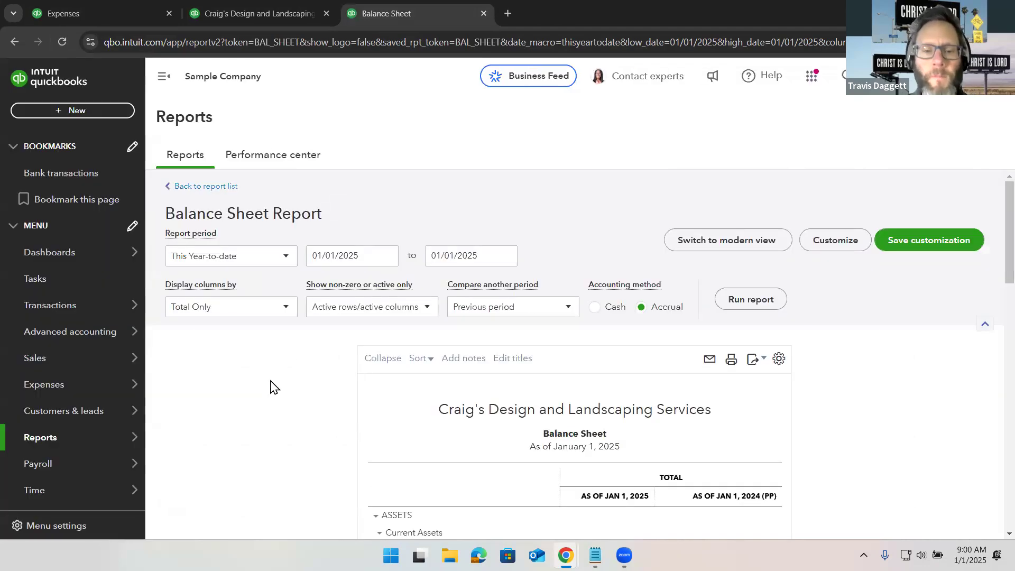
pyautogui.scroll(-5, 272, 386)
pyautogui.scroll(-2, 272, 388)
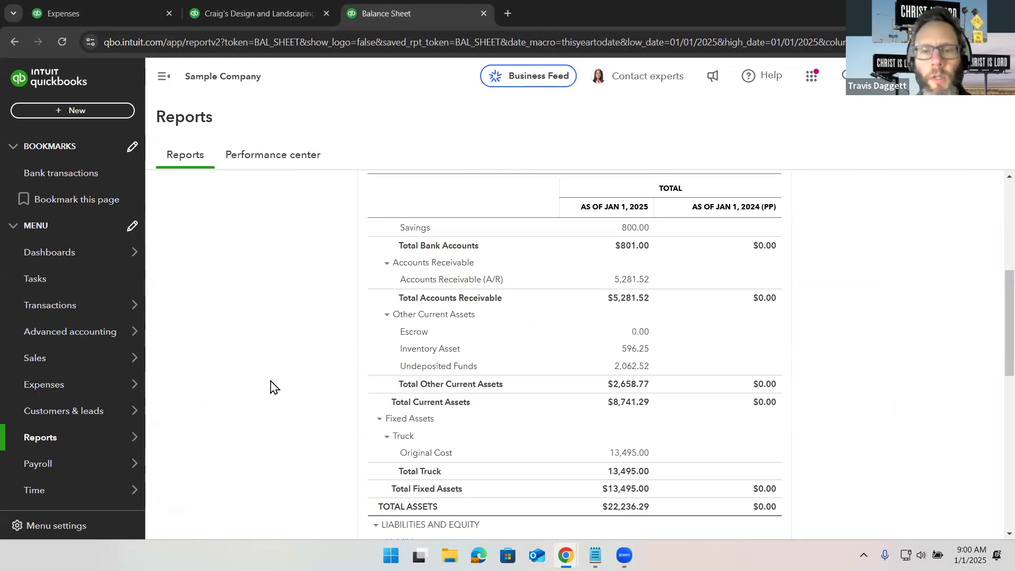
pyautogui.click(640, 333)
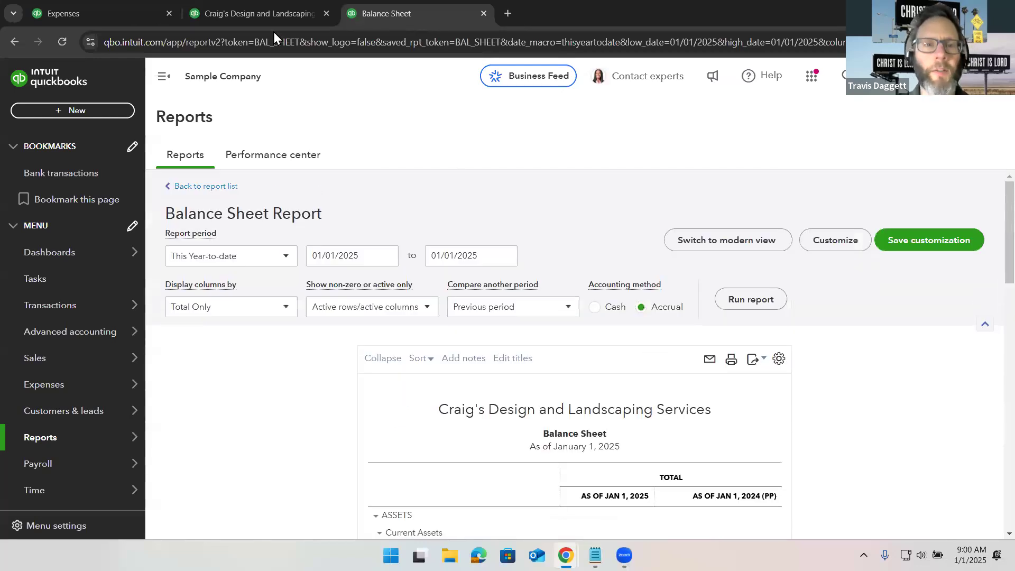
pyautogui.click(262, 11)
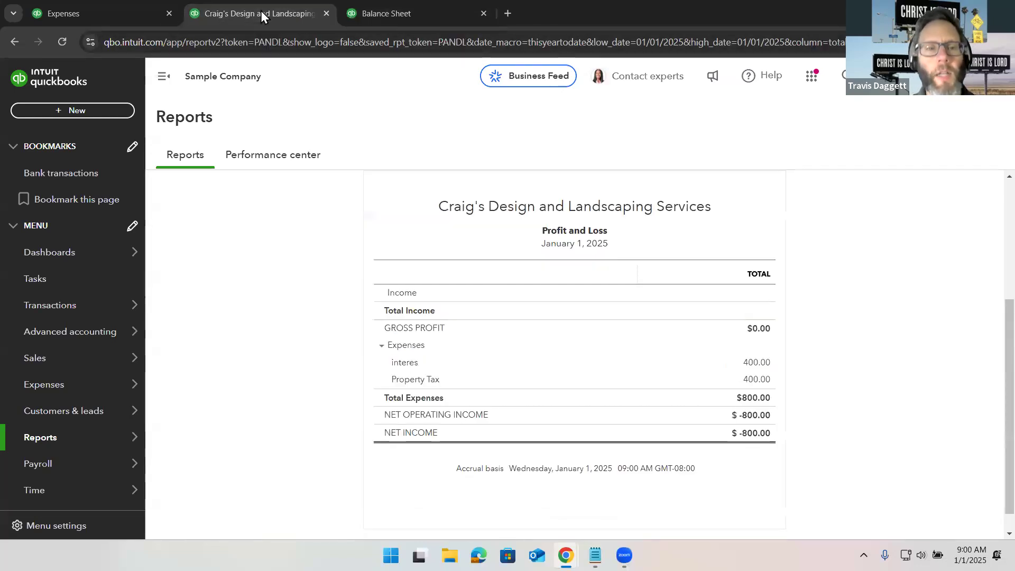
pyautogui.click(121, 10)
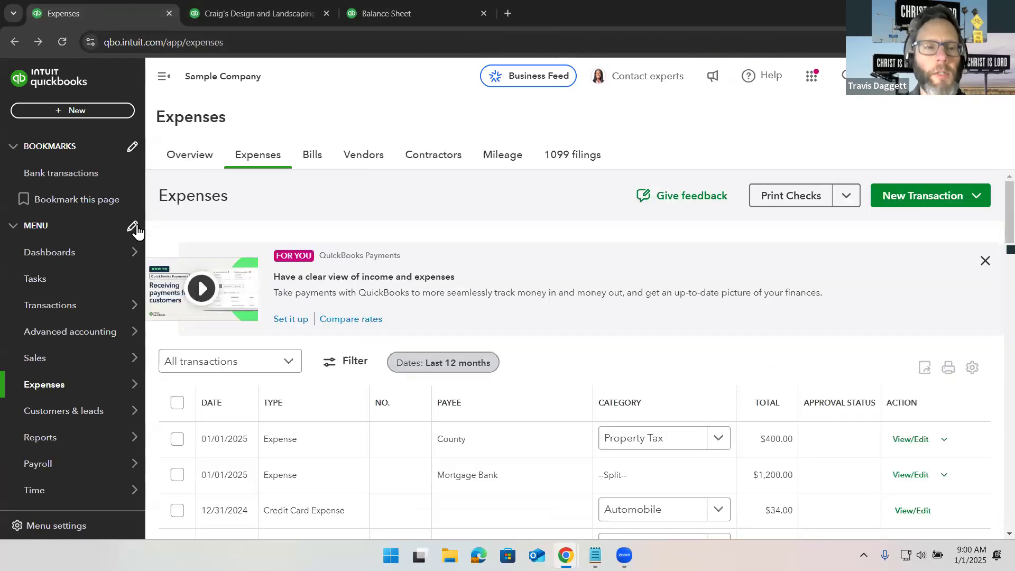
# - Start a new bank rule named 123 Main St - Mortgage Payment
pyautogui.moveTo(134, 313)
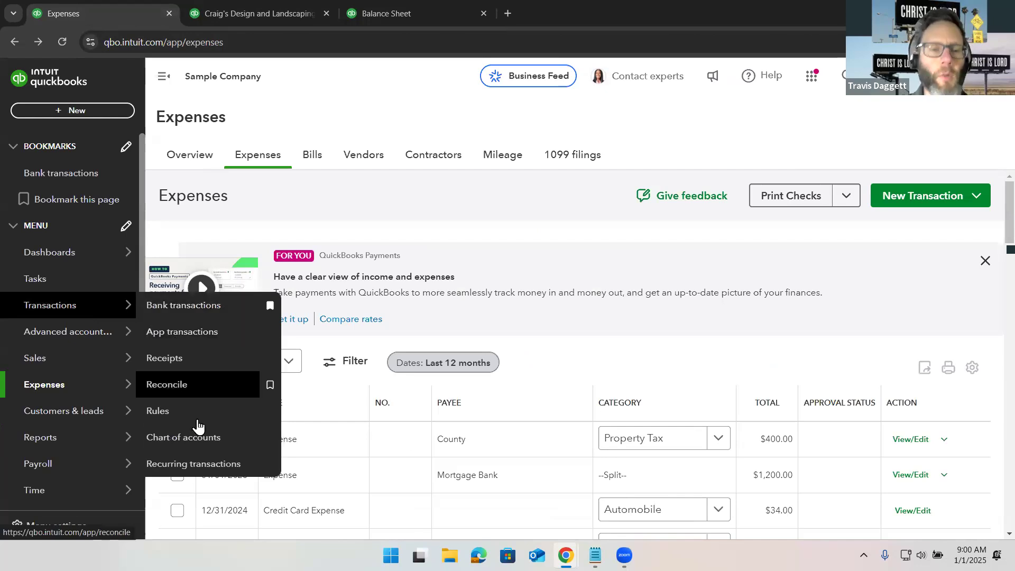
pyautogui.click(196, 418)
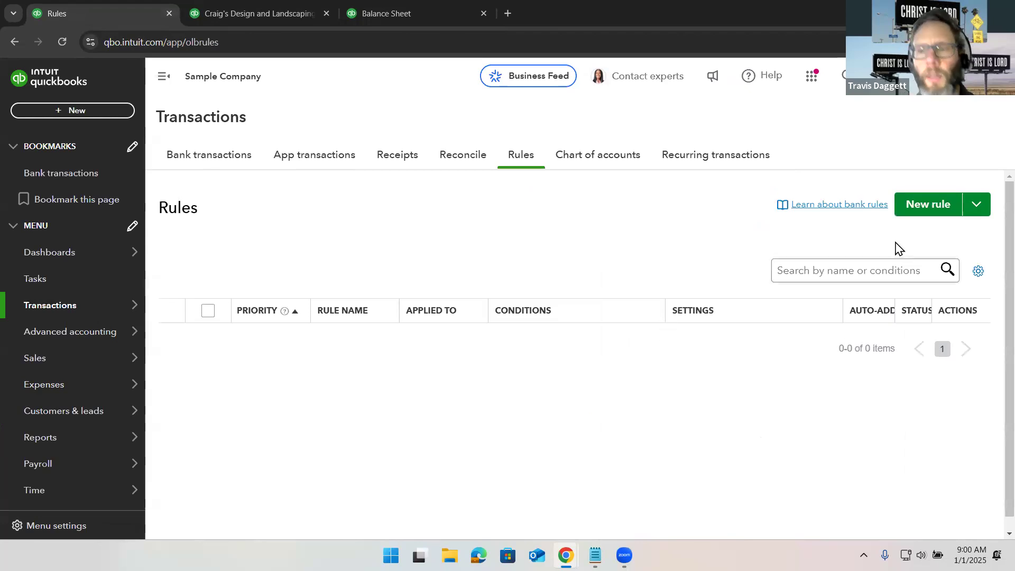
pyautogui.click(934, 211)
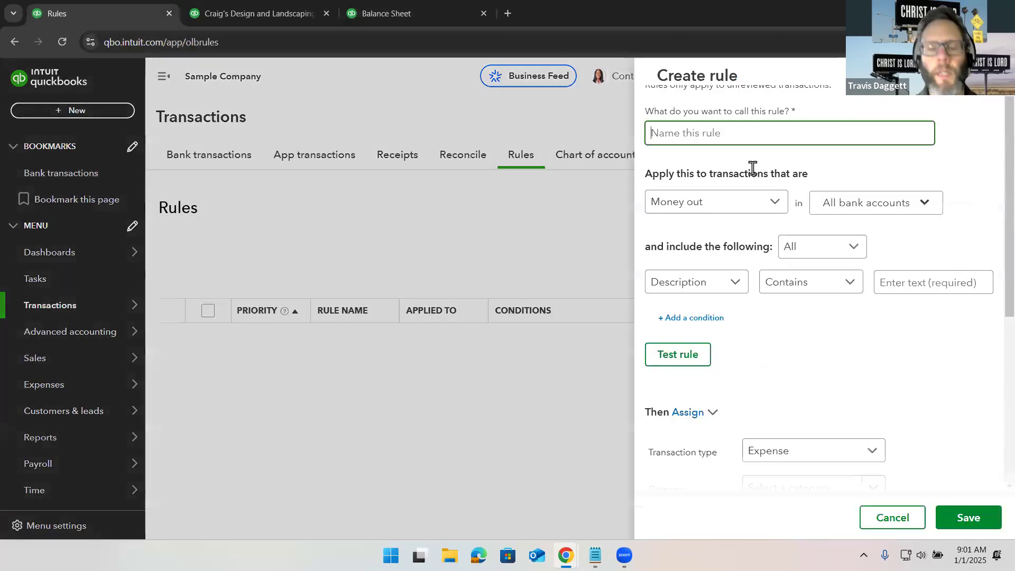
pyautogui.write('123 Main St')
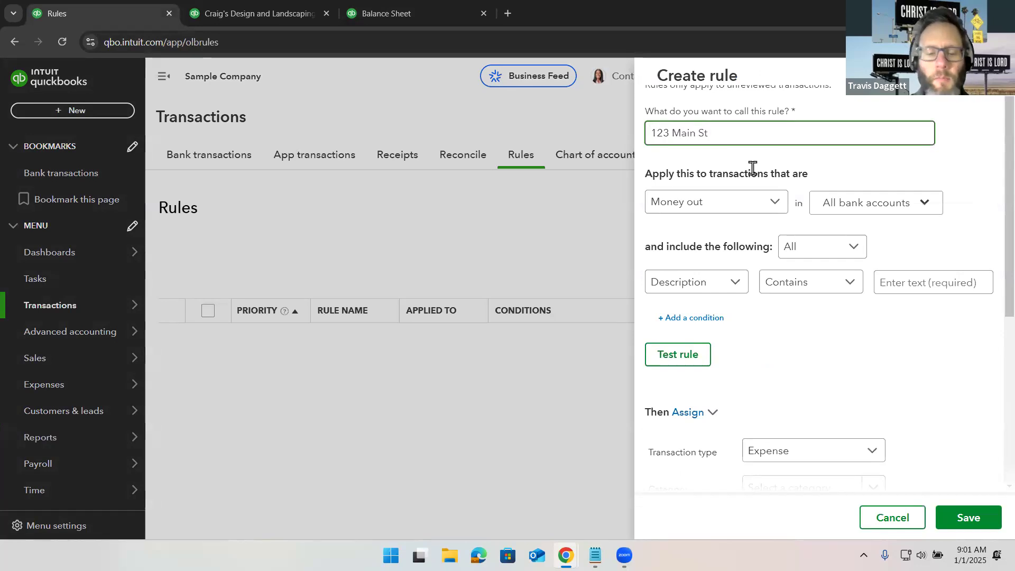
pyautogui.write(' - Mortgage Paymen')
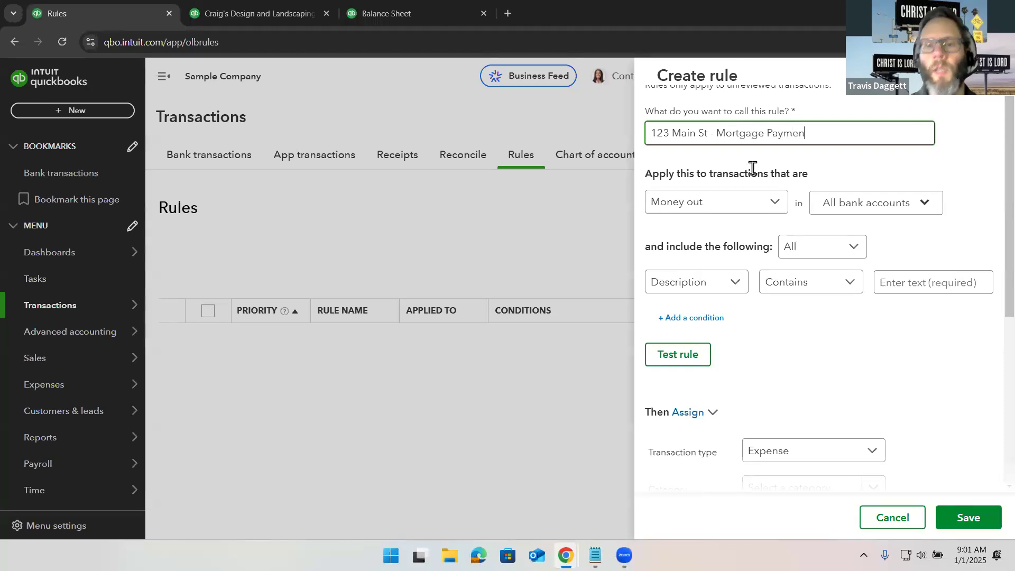
# - Set the rule's condition to Amount equals 1200
pyautogui.click(731, 285)
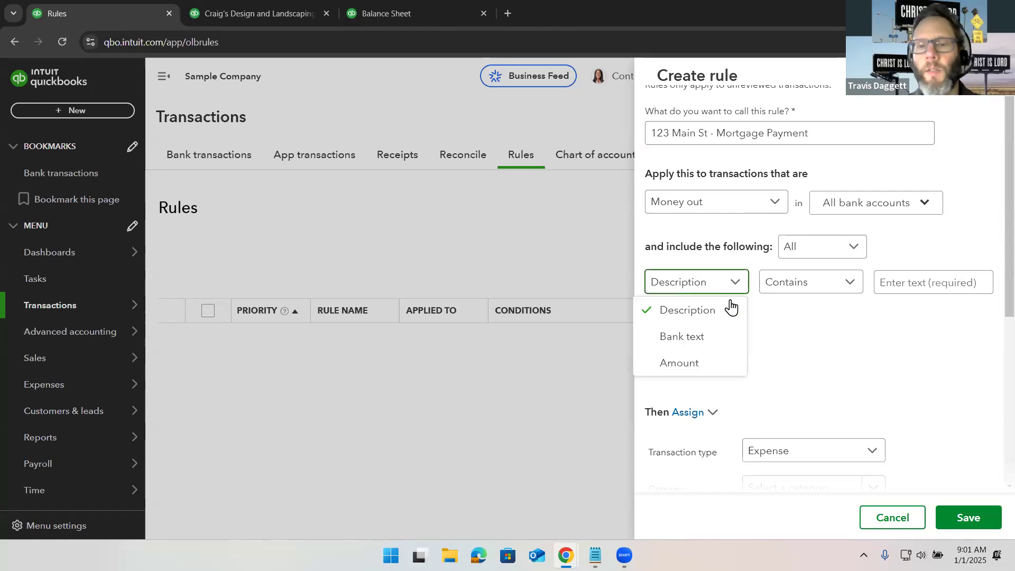
pyautogui.click(719, 367)
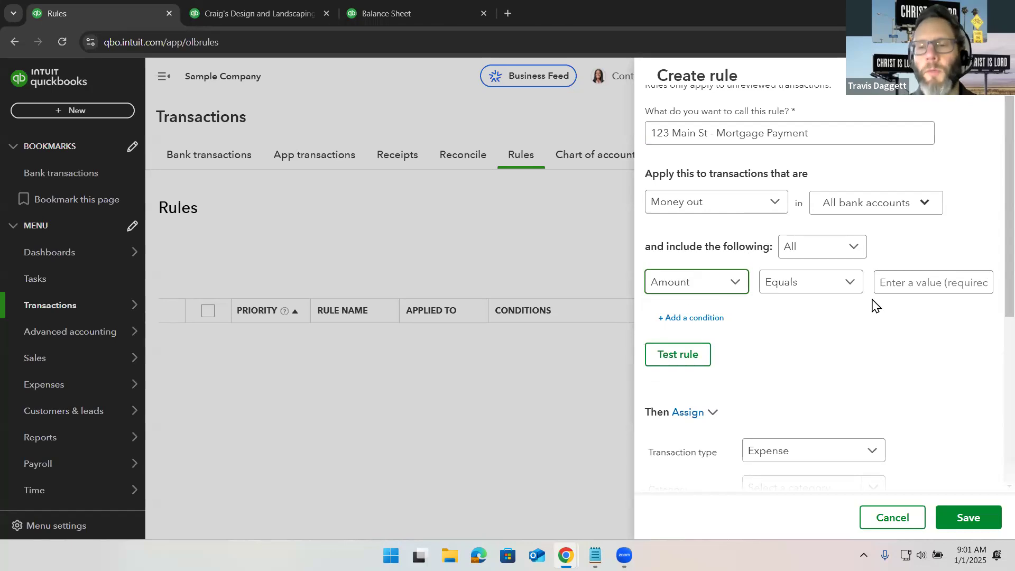
pyautogui.click(925, 277)
pyautogui.write('1')
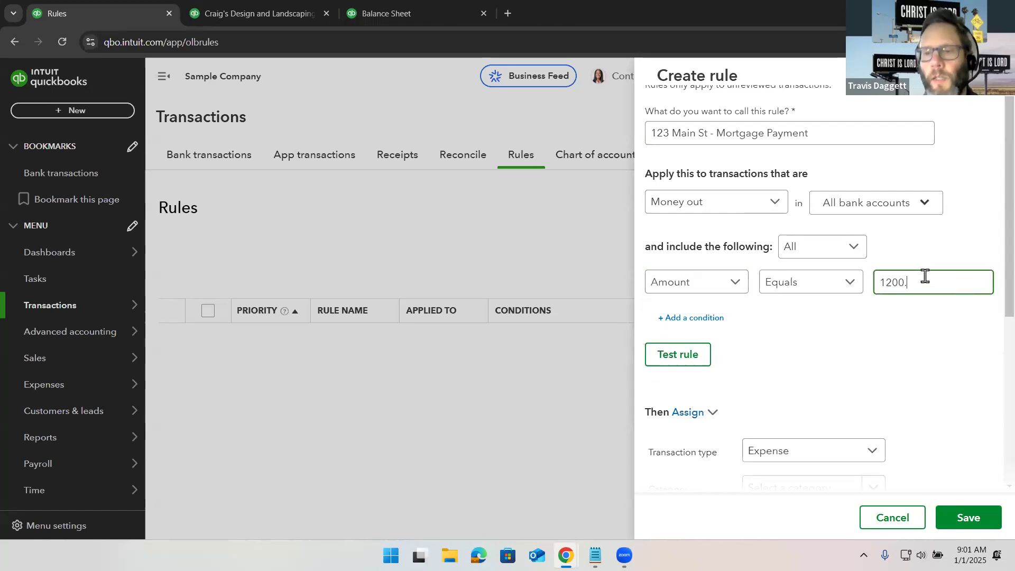
pyautogui.write('200.')
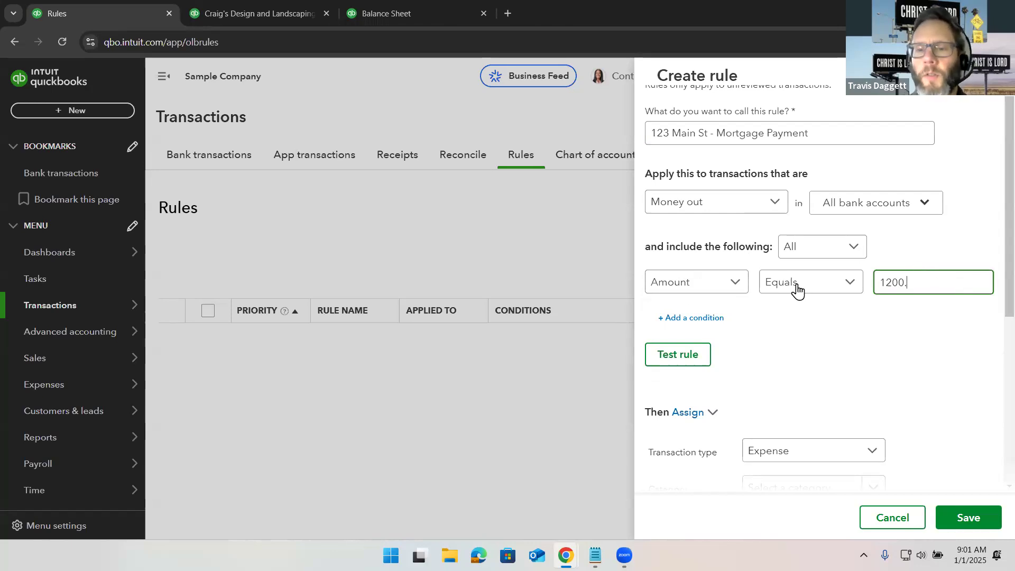
# - Assign the rule the category Loan Payable and the payee Mortgage Bank
pyautogui.scroll(-1, 796, 291)
pyautogui.scroll(-1, 797, 291)
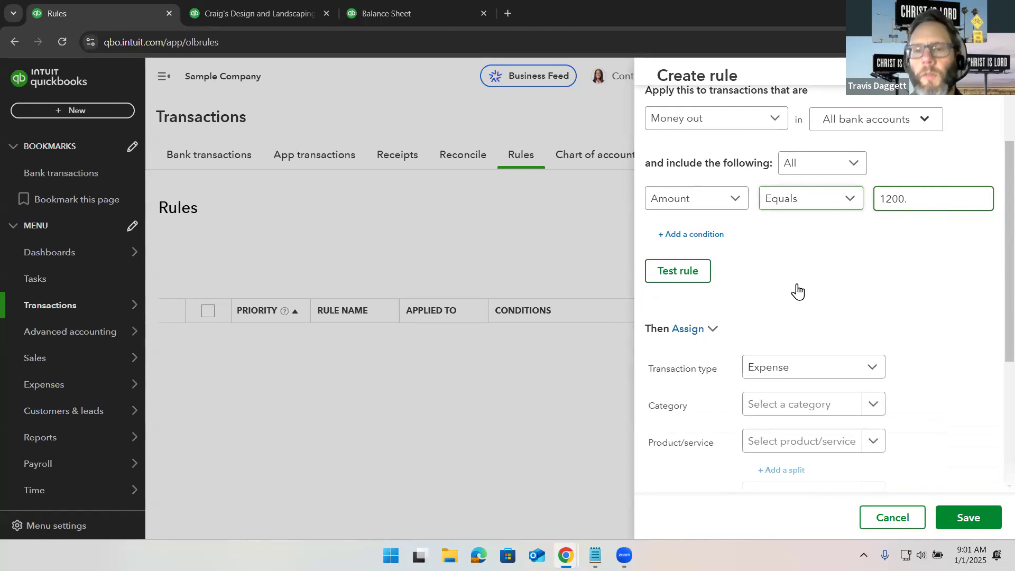
pyautogui.scroll(-4, 797, 289)
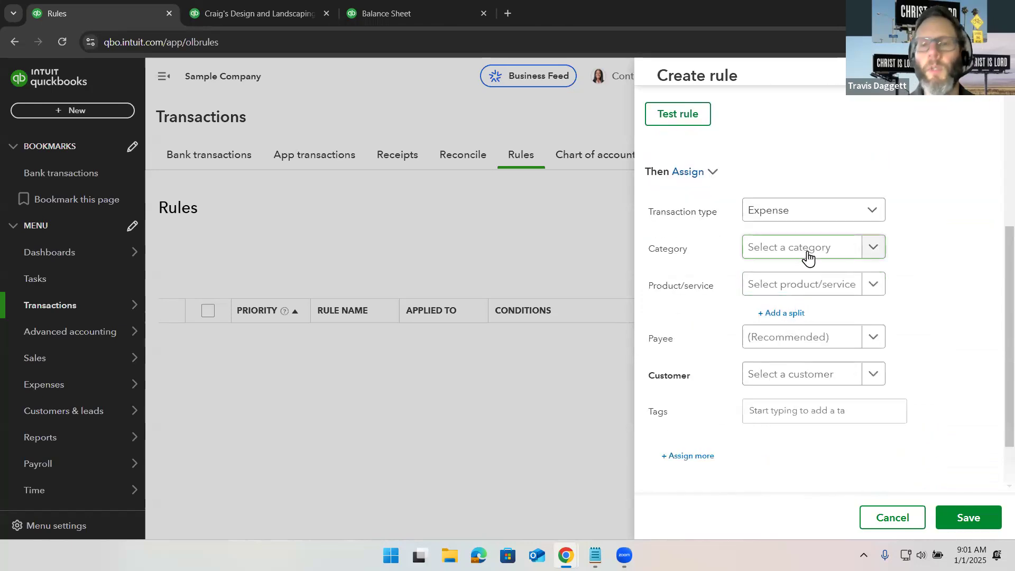
pyautogui.click(808, 258)
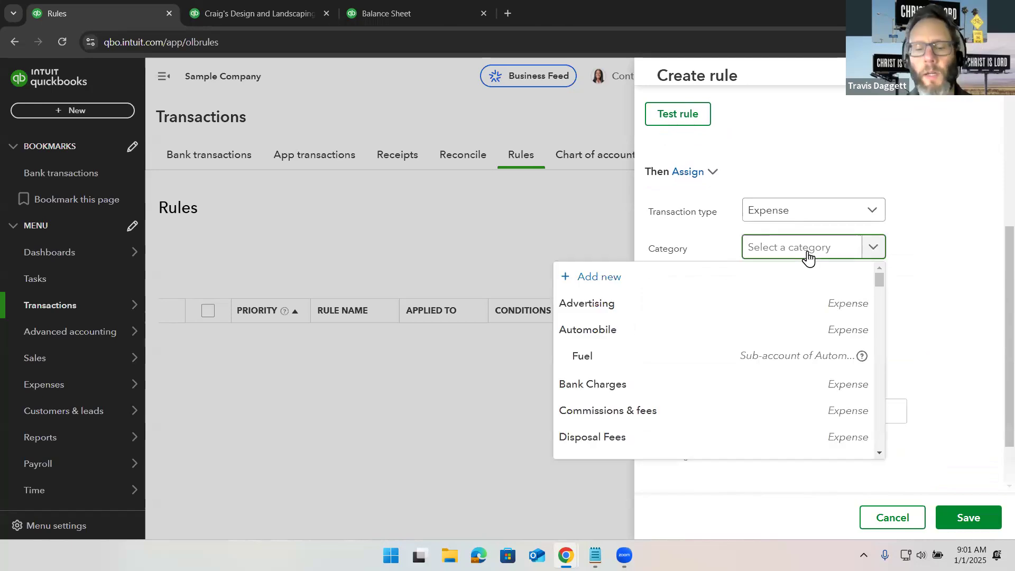
pyautogui.write('loan')
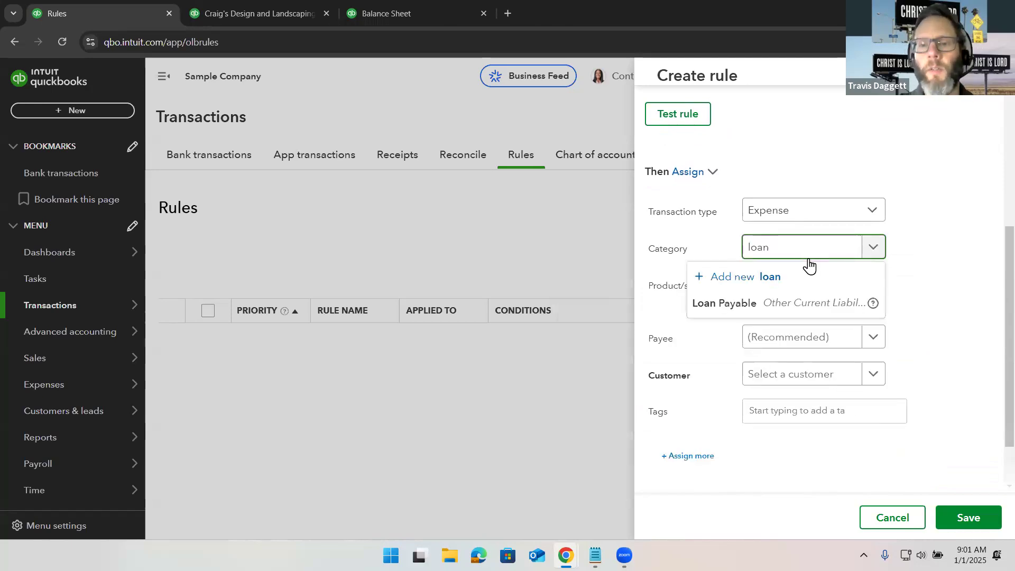
pyautogui.click(816, 301)
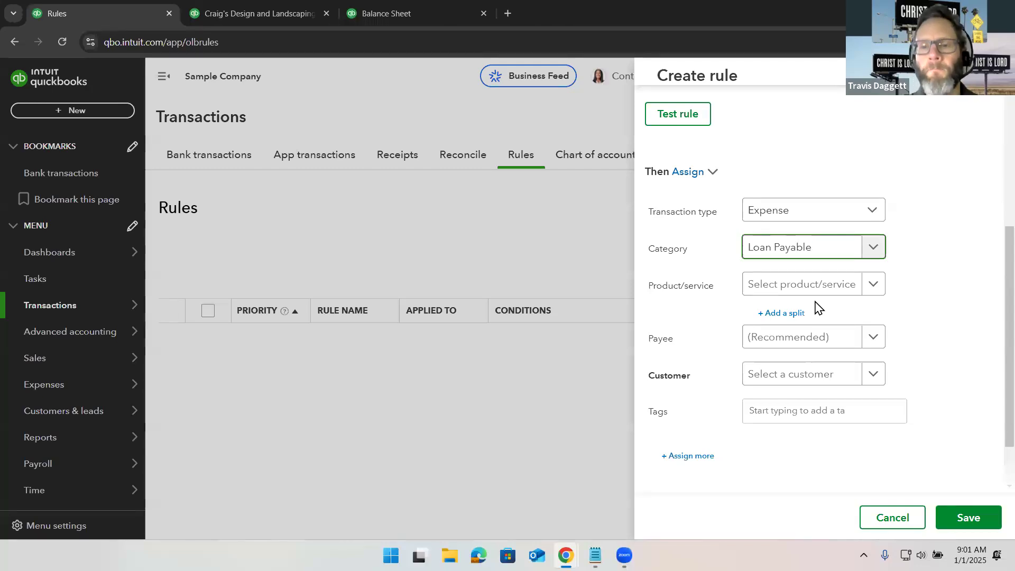
pyautogui.click(813, 344)
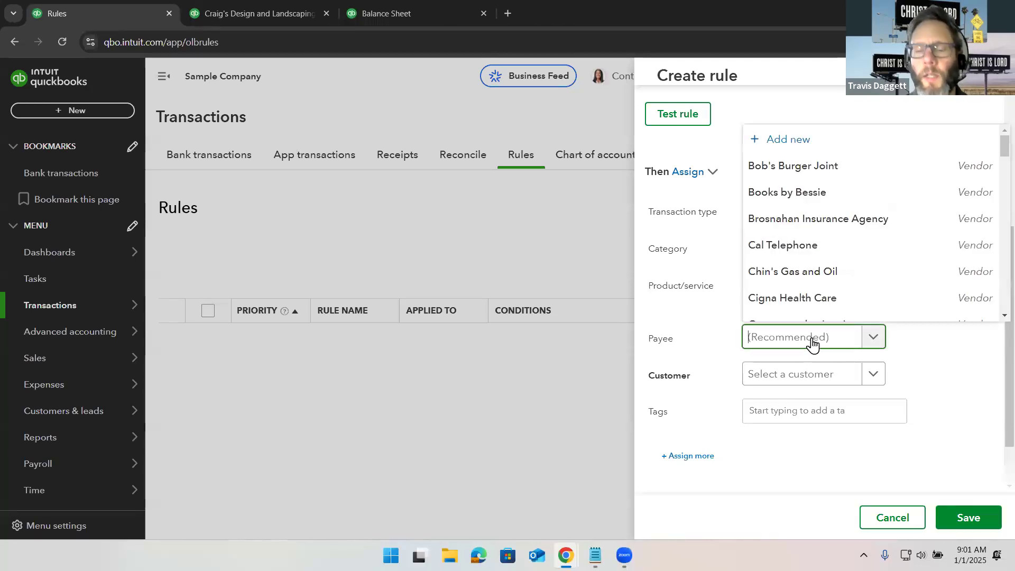
pyautogui.write('mort')
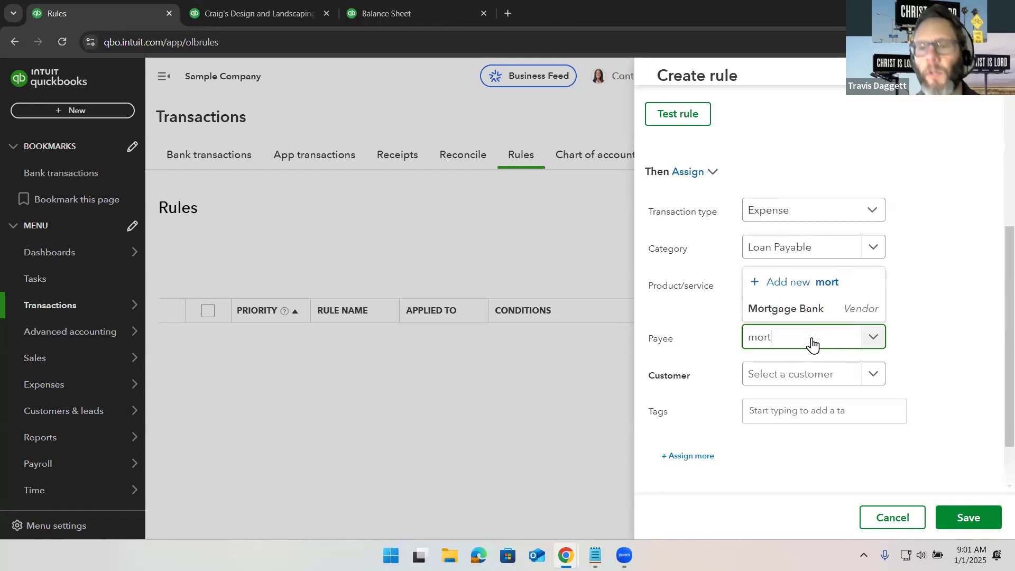
pyautogui.click(804, 310)
# - Add a split to the rule, split by Amount, and give the first Loan Payable split 400
pyautogui.click(797, 314)
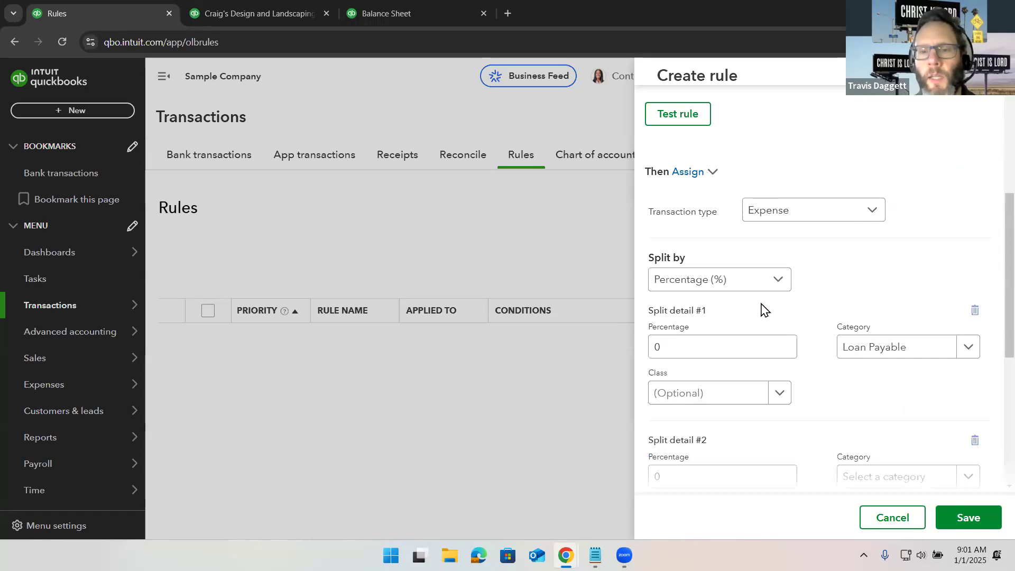
pyautogui.scroll(4, 745, 306)
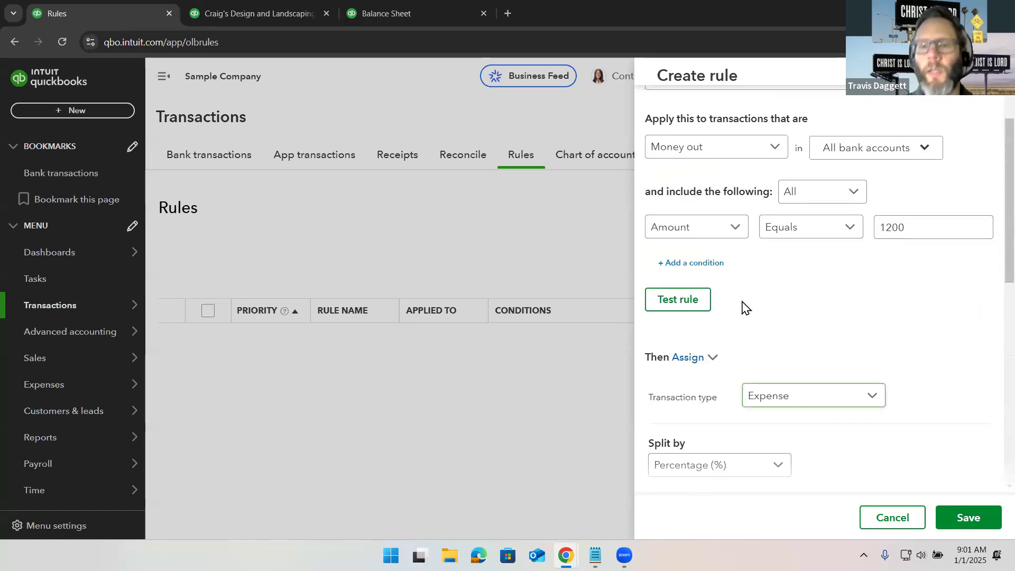
pyautogui.scroll(-5, 744, 307)
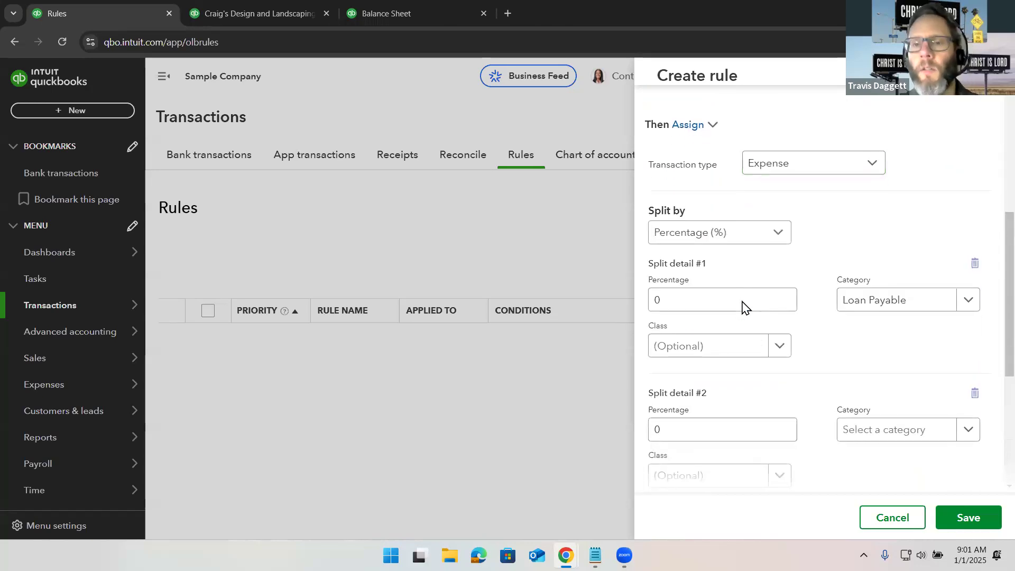
pyautogui.click(769, 229)
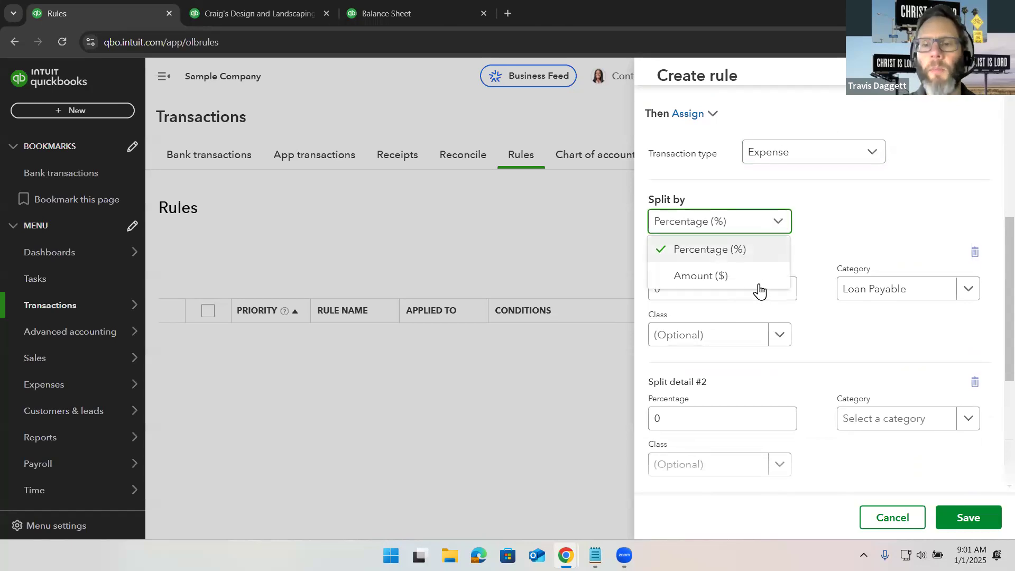
pyautogui.click(759, 280)
pyautogui.click(760, 284)
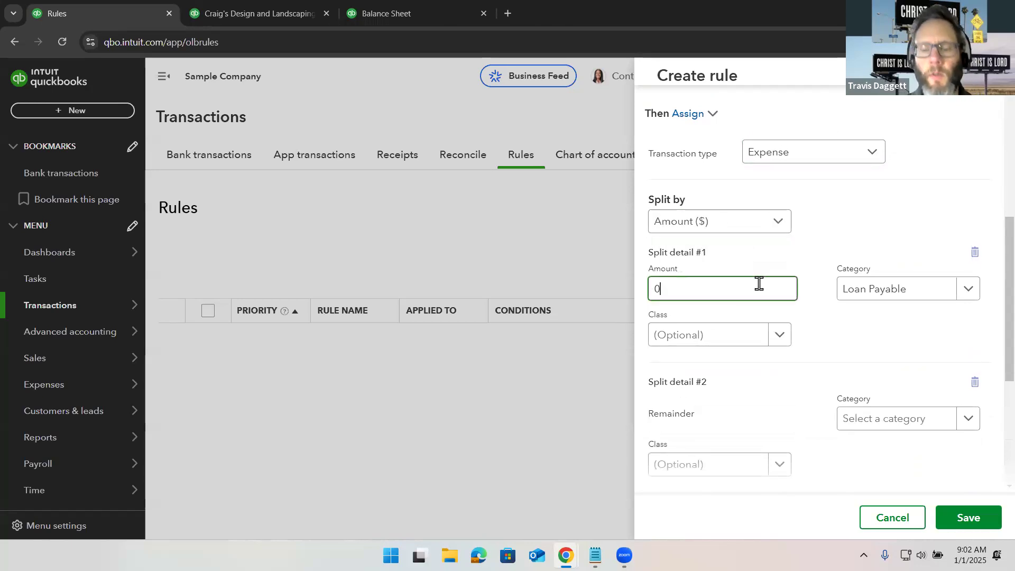
pyautogui.press('BackSpace')
pyautogui.write('4')
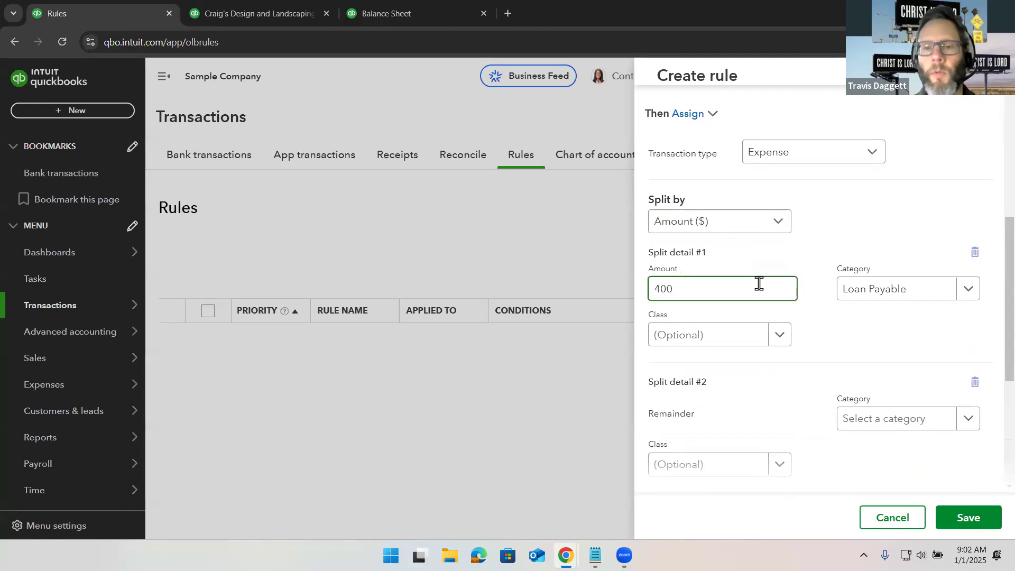
pyautogui.write('00')
# - Set the first split's class to 123 Main St
pyautogui.scroll(-2, 759, 284)
pyautogui.click(753, 284)
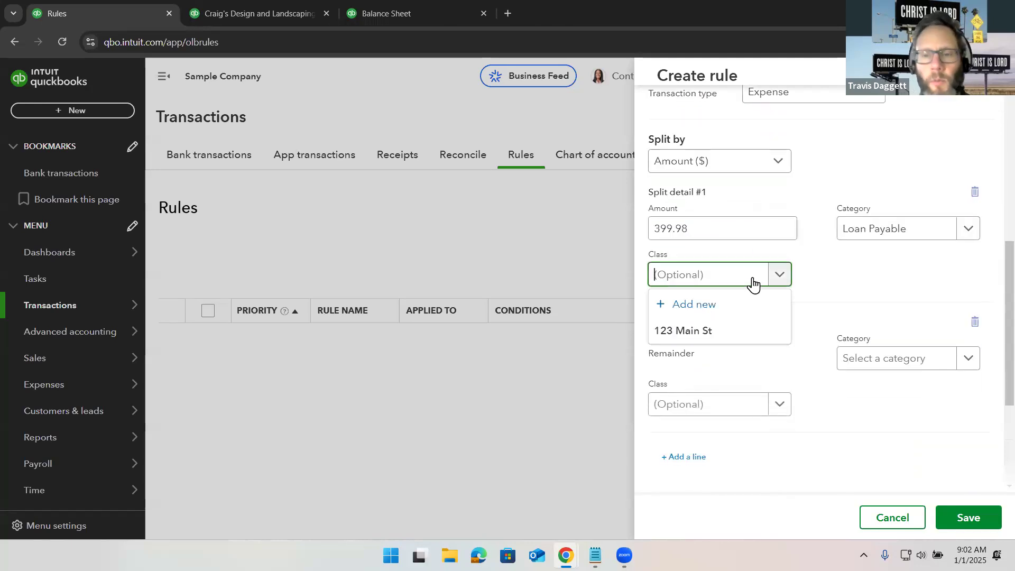
pyautogui.click(747, 335)
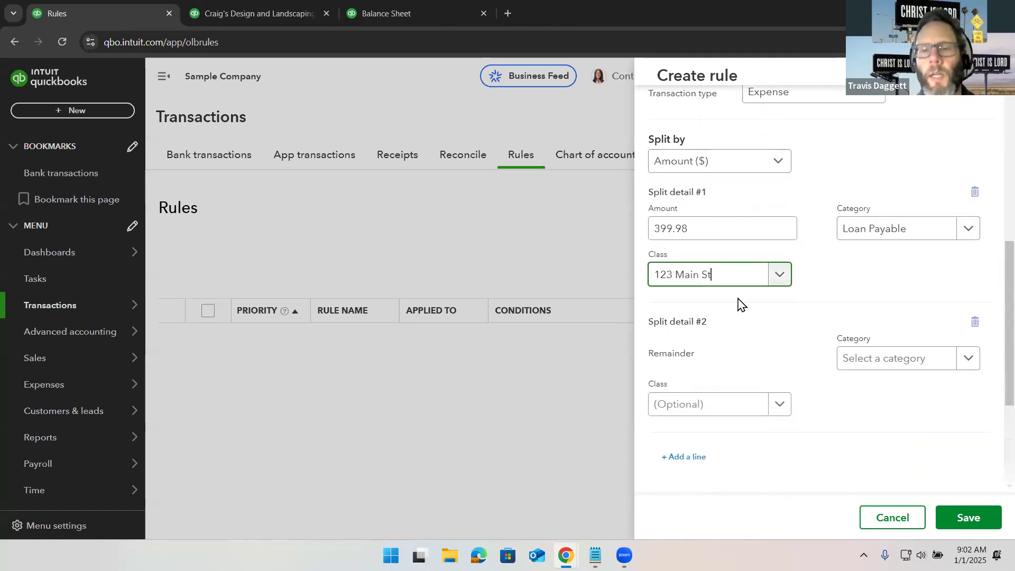
# - Set the second split's category to interes and its class to 123 Main St
pyautogui.scroll(6, 741, 302)
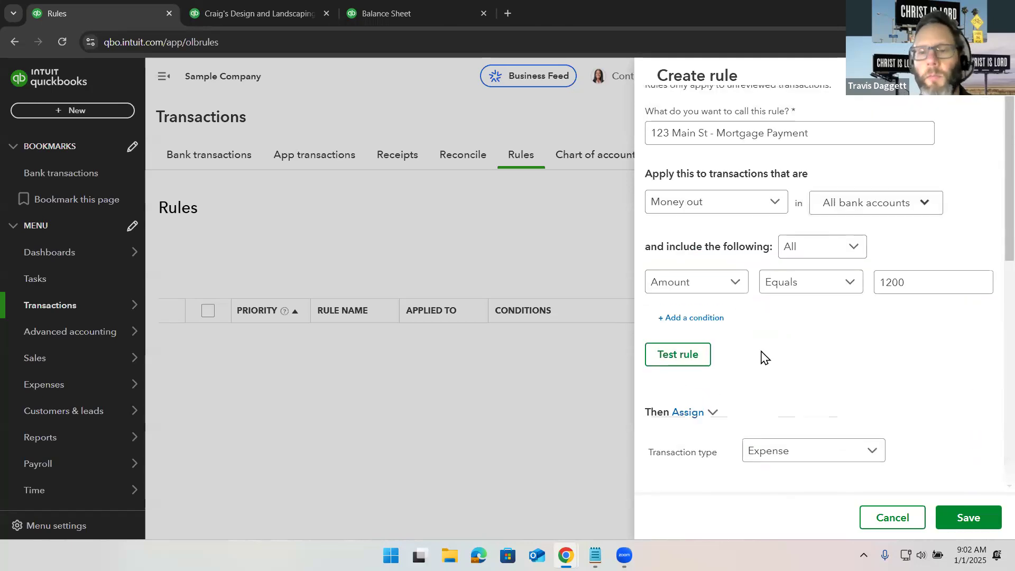
pyautogui.scroll(-6, 761, 357)
pyautogui.scroll(-1, 750, 378)
pyautogui.scroll(-1, 750, 377)
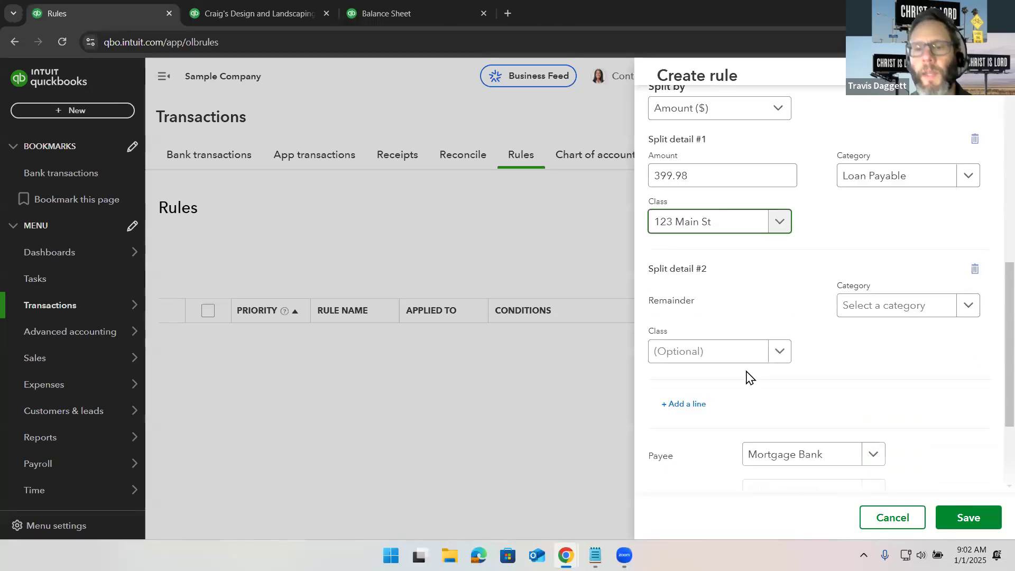
pyautogui.click(860, 314)
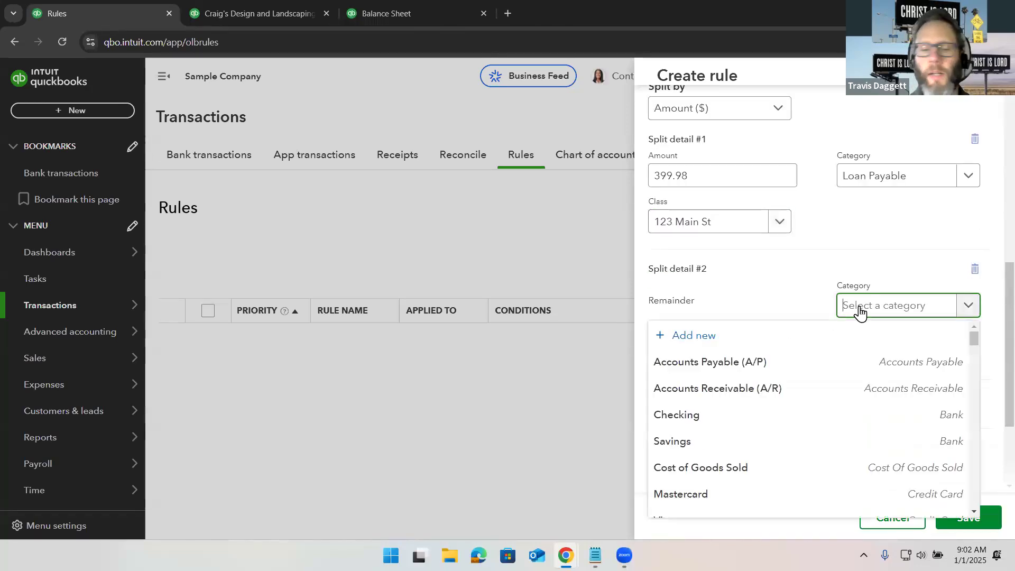
pyautogui.write('inter')
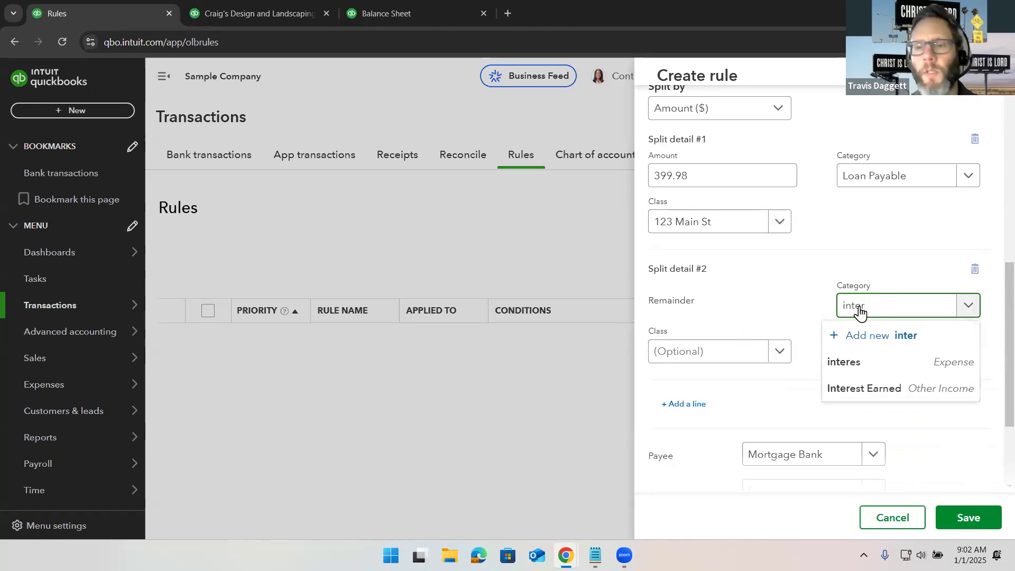
pyautogui.click(879, 365)
pyautogui.click(730, 351)
pyautogui.click(730, 406)
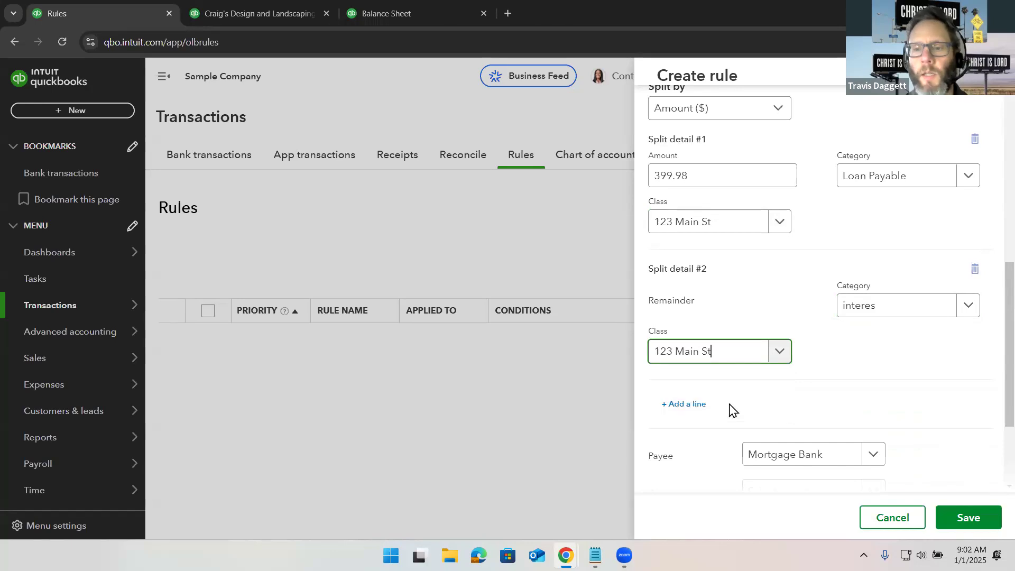
# - Add a third split line with category Escrow and class 123 Main St
pyautogui.scroll(-2, 731, 410)
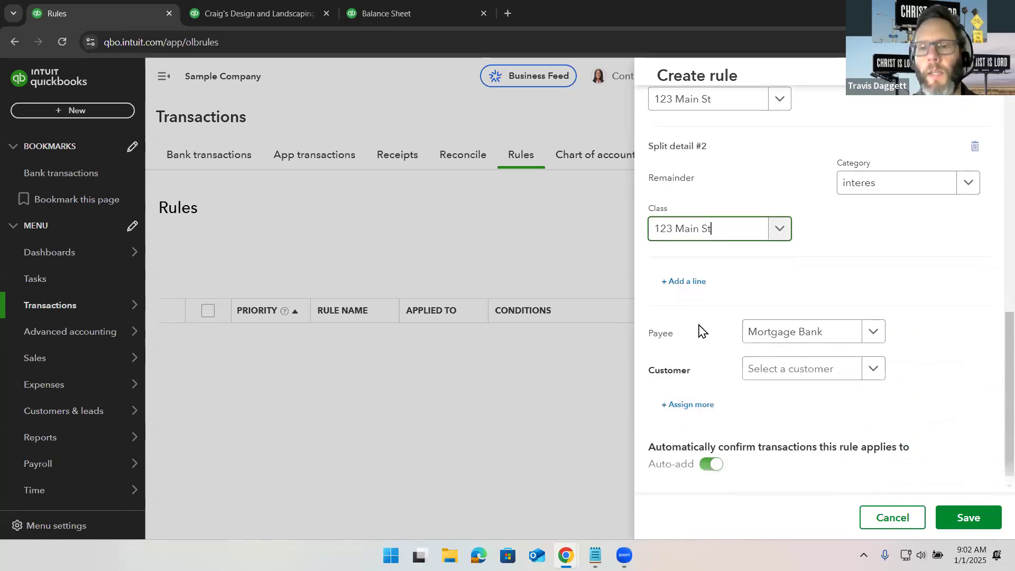
pyautogui.click(684, 284)
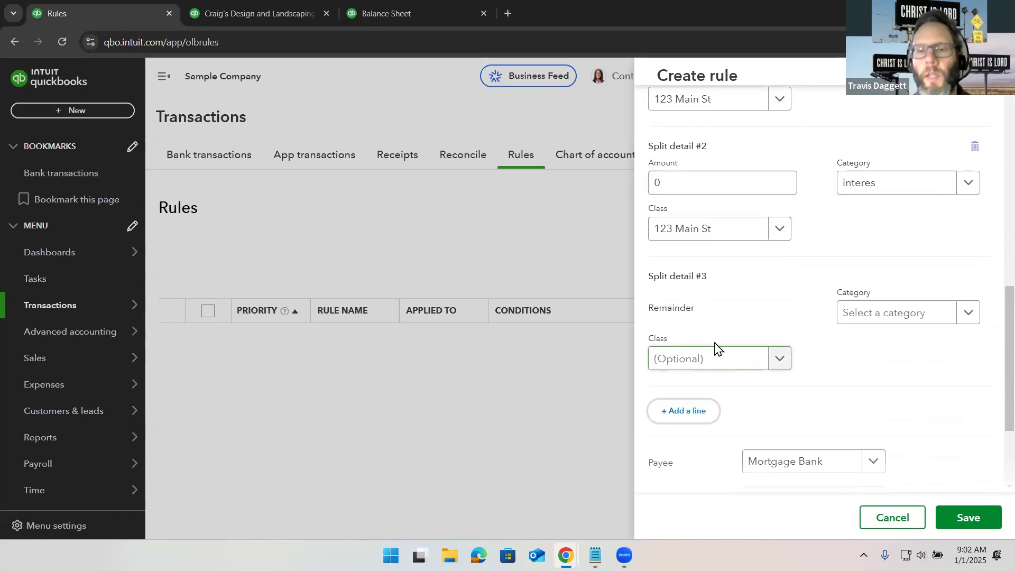
pyautogui.scroll(-1, 713, 365)
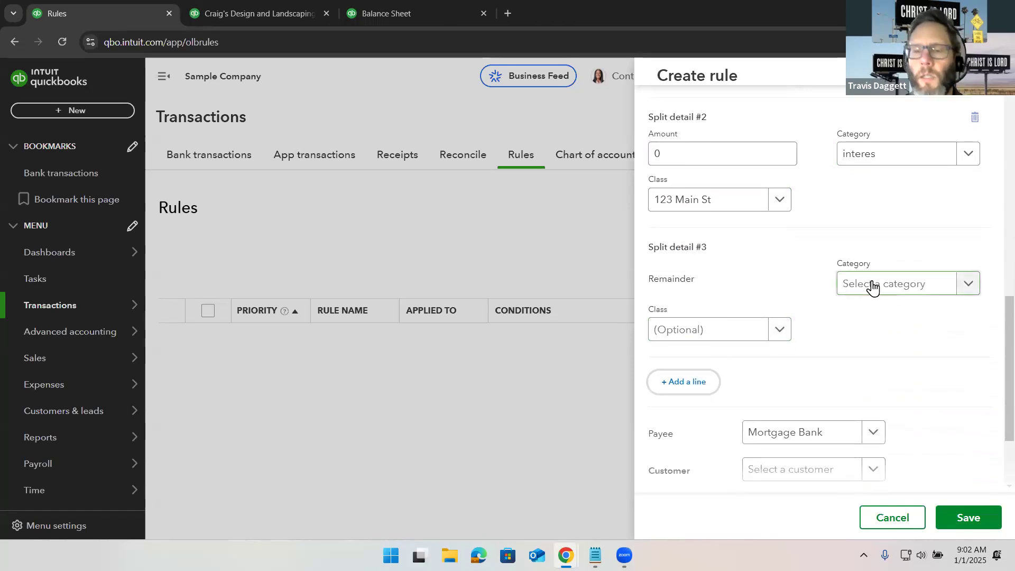
pyautogui.click(872, 286)
pyautogui.write('escrow')
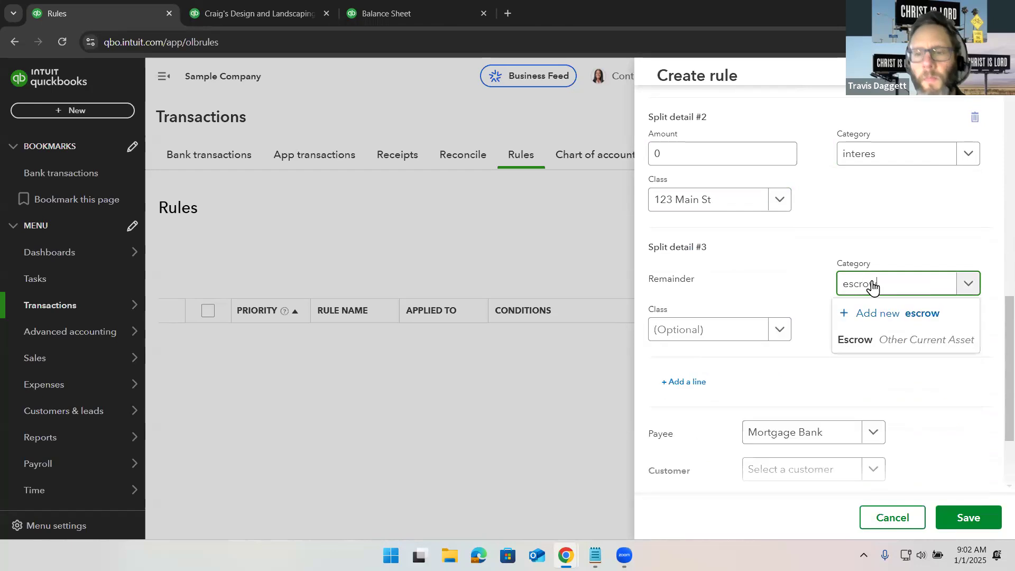
pyautogui.click(902, 343)
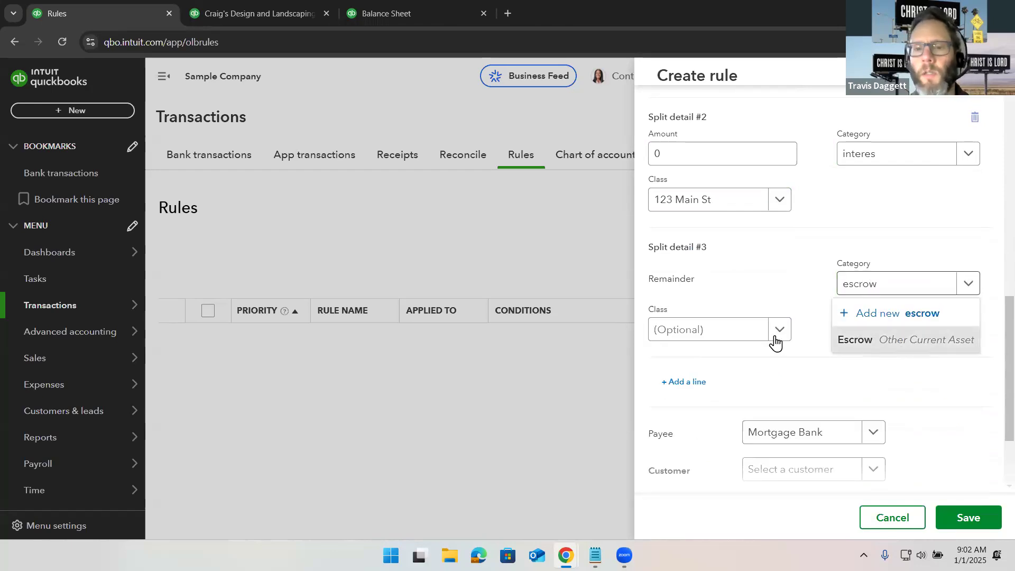
pyautogui.click(740, 337)
pyautogui.click(728, 385)
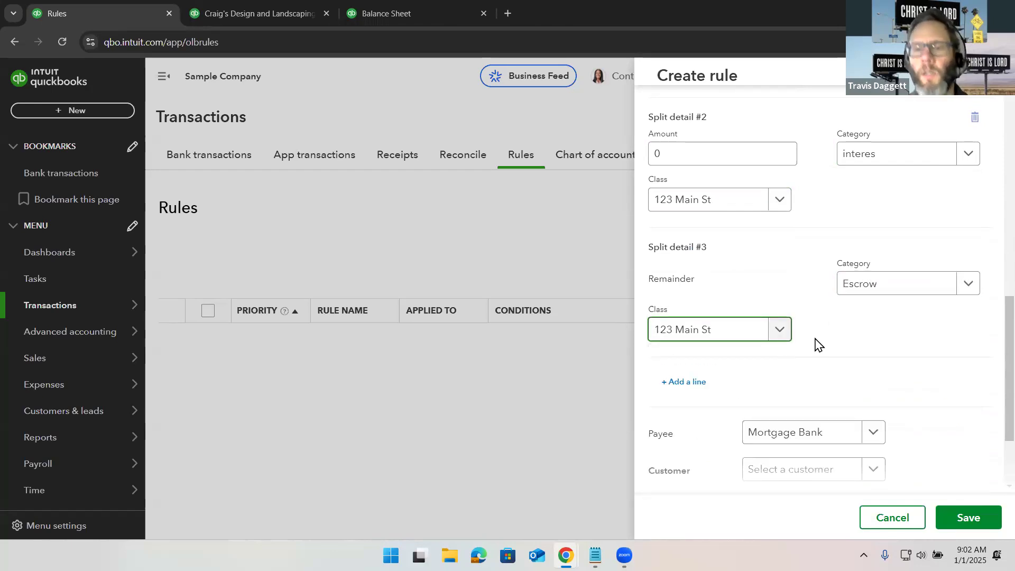
# - Set the first split's amount to 400
pyautogui.scroll(2, 818, 345)
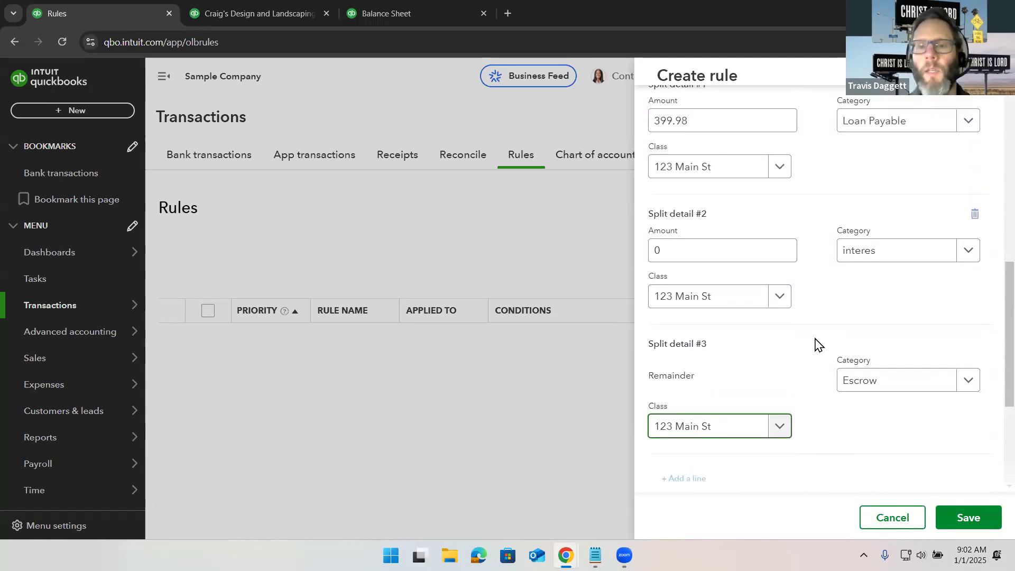
pyautogui.scroll(6, 819, 345)
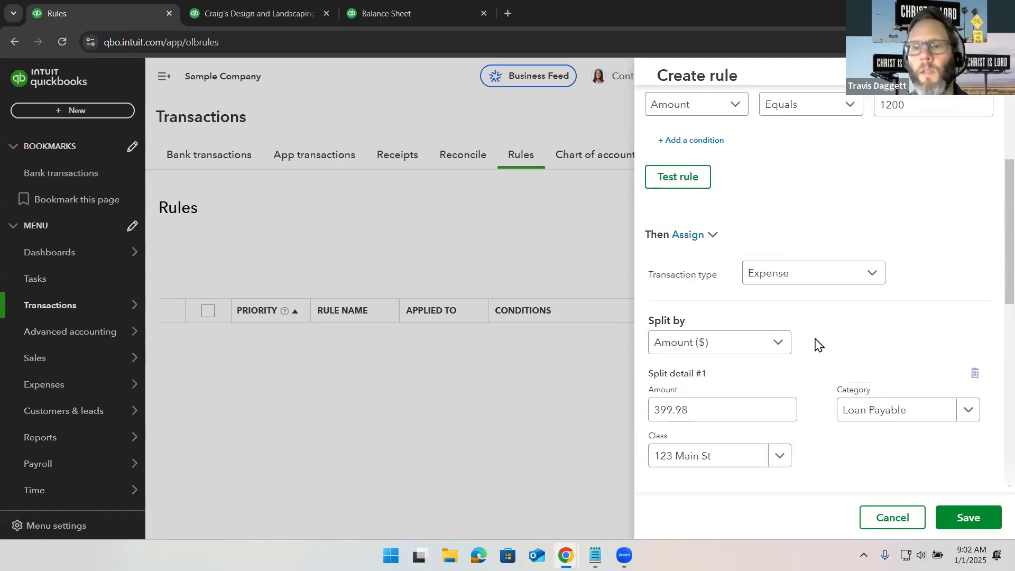
pyautogui.scroll(-2, 818, 345)
pyautogui.click(715, 317)
pyautogui.hotkey('ctrl', 'a')
pyautogui.write('4')
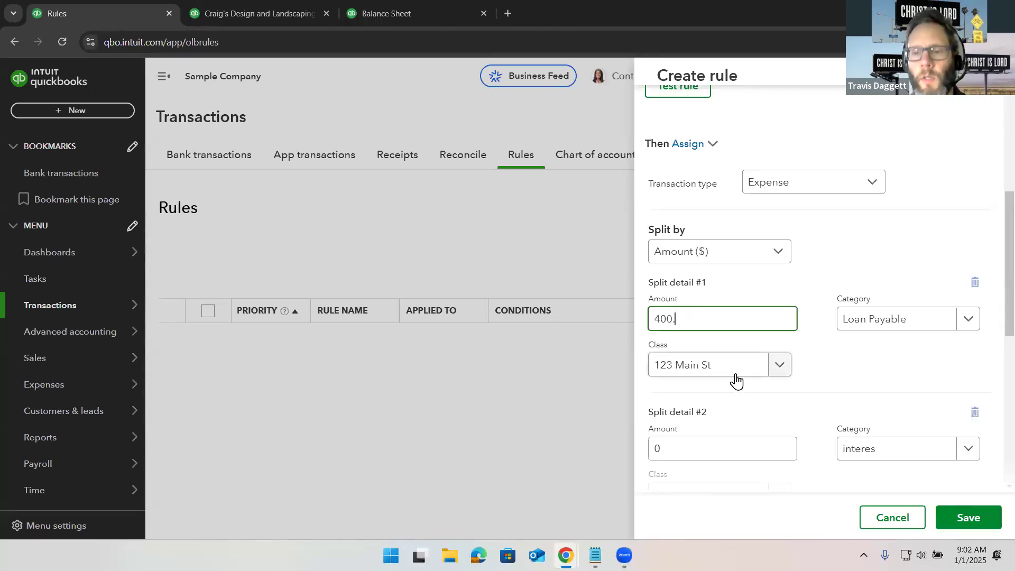
# - Set the second split's amount to 399.98
pyautogui.scroll(-2, 737, 381)
pyautogui.click(702, 337)
pyautogui.press('BackSpace')
pyautogui.write('400.')
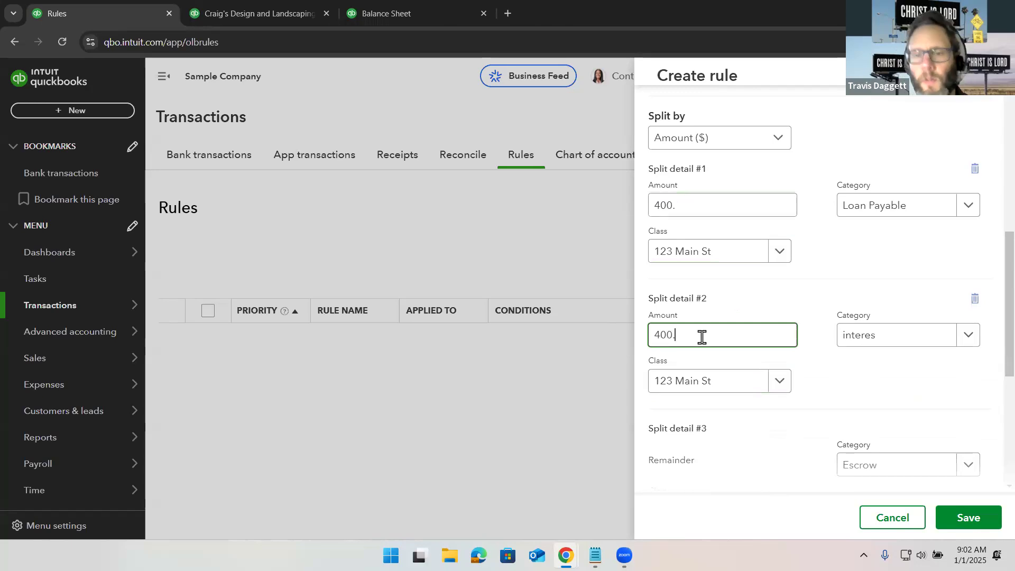
pyautogui.scroll(-4, 703, 339)
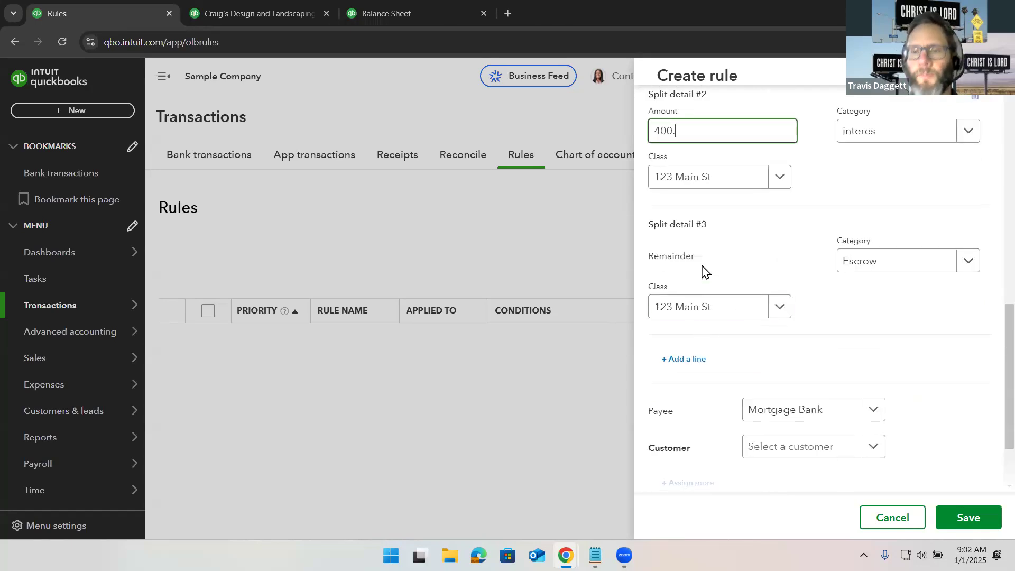
pyautogui.scroll(-1, 700, 257)
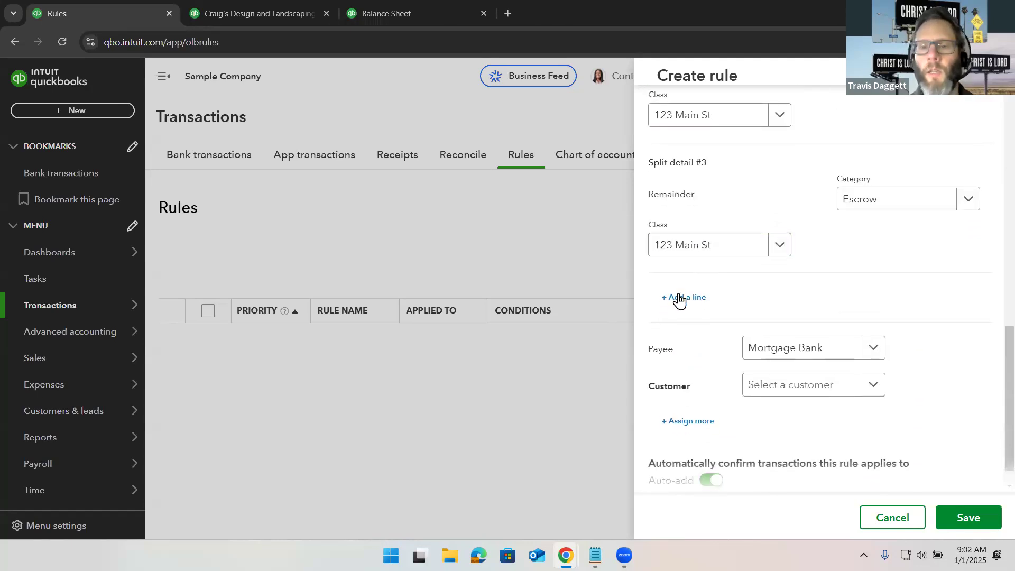
pyautogui.scroll(4, 680, 300)
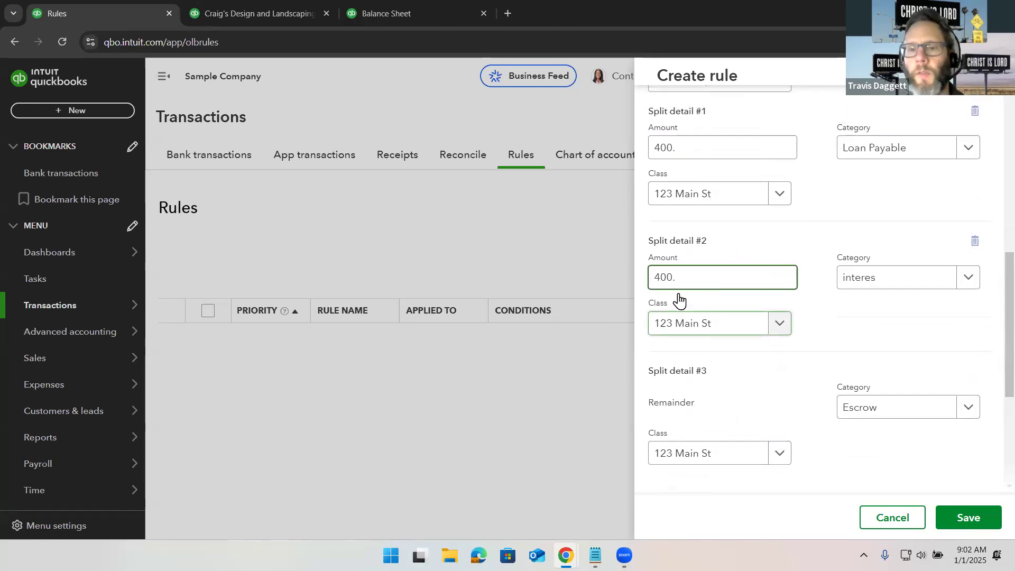
pyautogui.scroll(7, 680, 300)
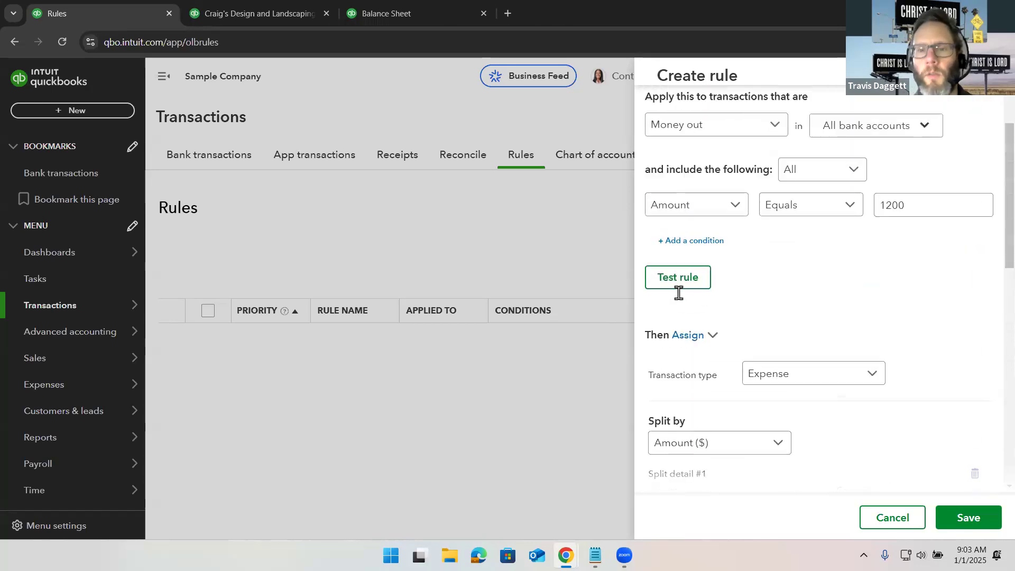
pyautogui.scroll(1, 679, 299)
pyautogui.scroll(-5, 679, 299)
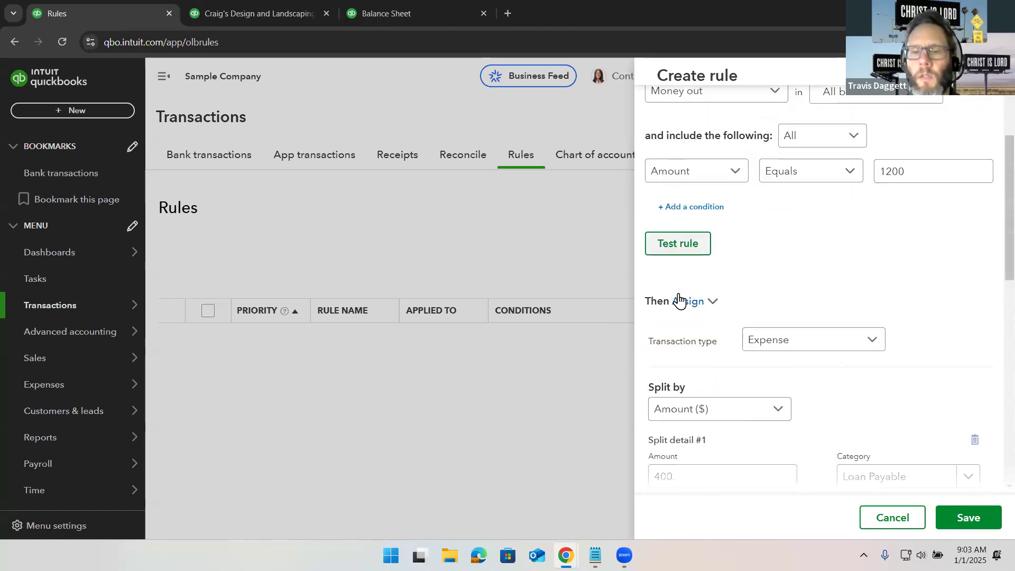
pyautogui.scroll(-6, 680, 300)
pyautogui.write('399.98')
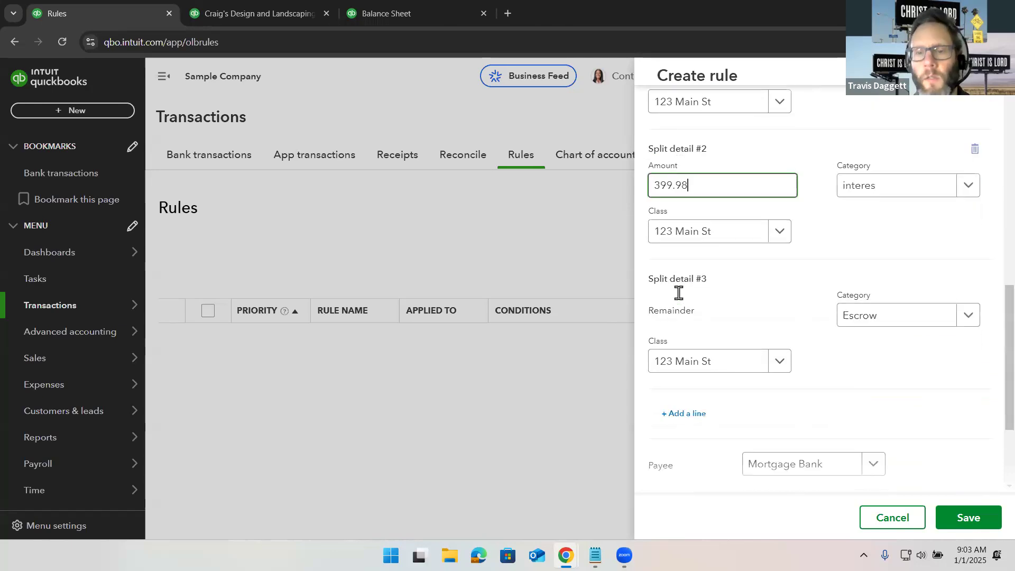
# - Add another split line and set the third split's amount to 400
pyautogui.click(692, 372)
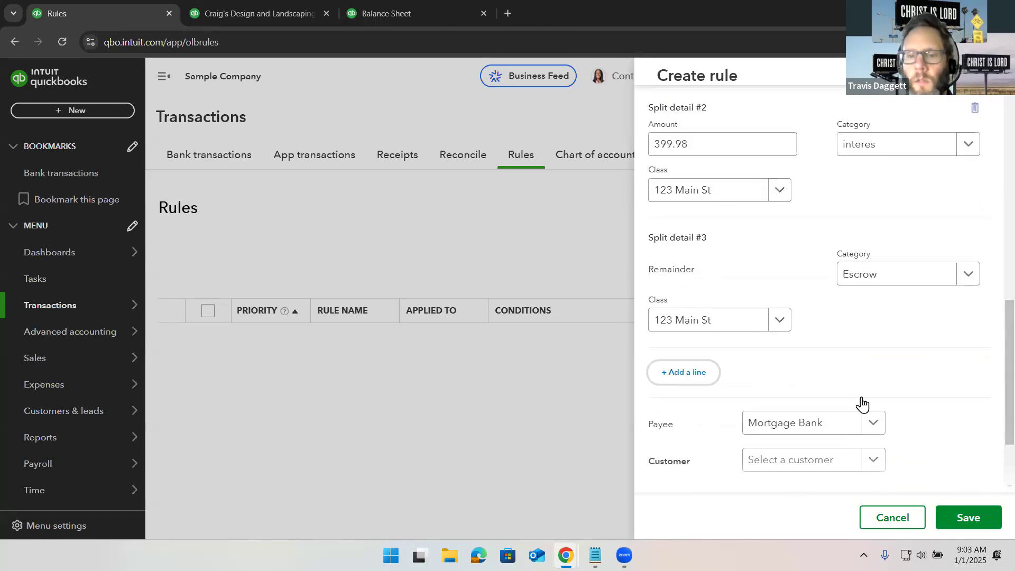
pyautogui.scroll(1, 835, 394)
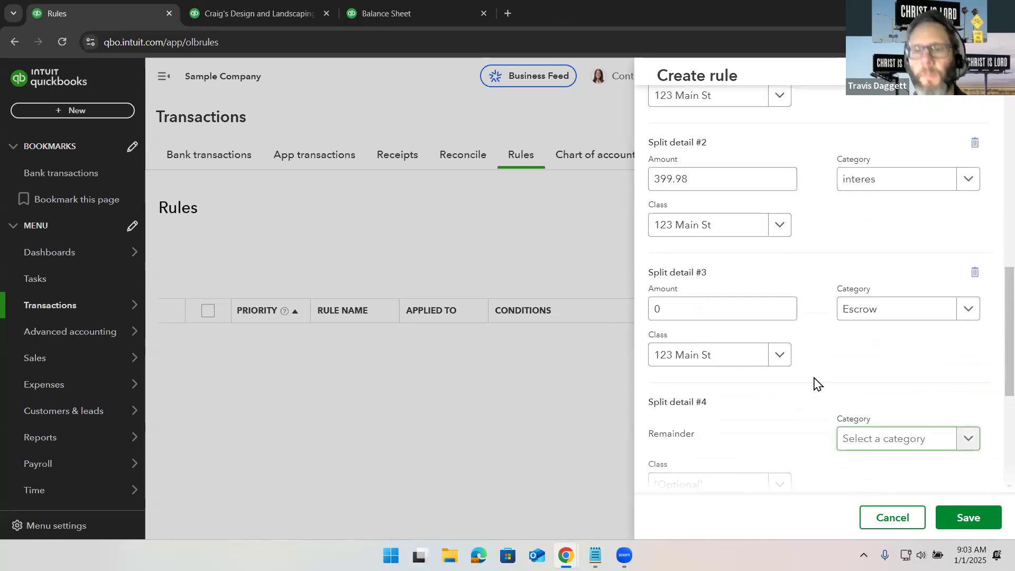
pyautogui.click(655, 305)
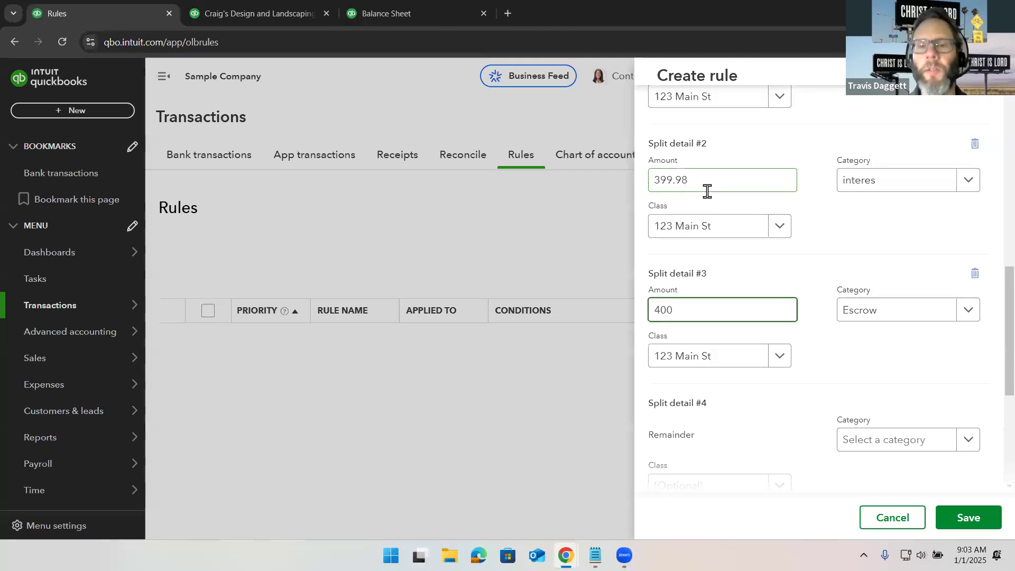
# - Assign the rule the customer 123 Main St and turn off Auto-add
pyautogui.scroll(3, 708, 195)
pyautogui.scroll(-5, 710, 191)
pyautogui.scroll(-3, 711, 192)
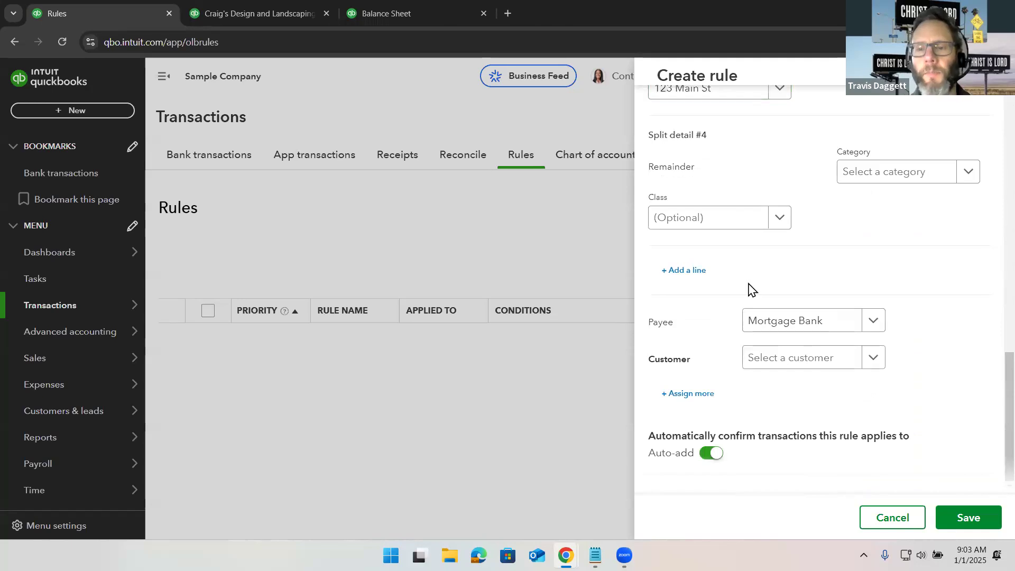
pyautogui.click(776, 358)
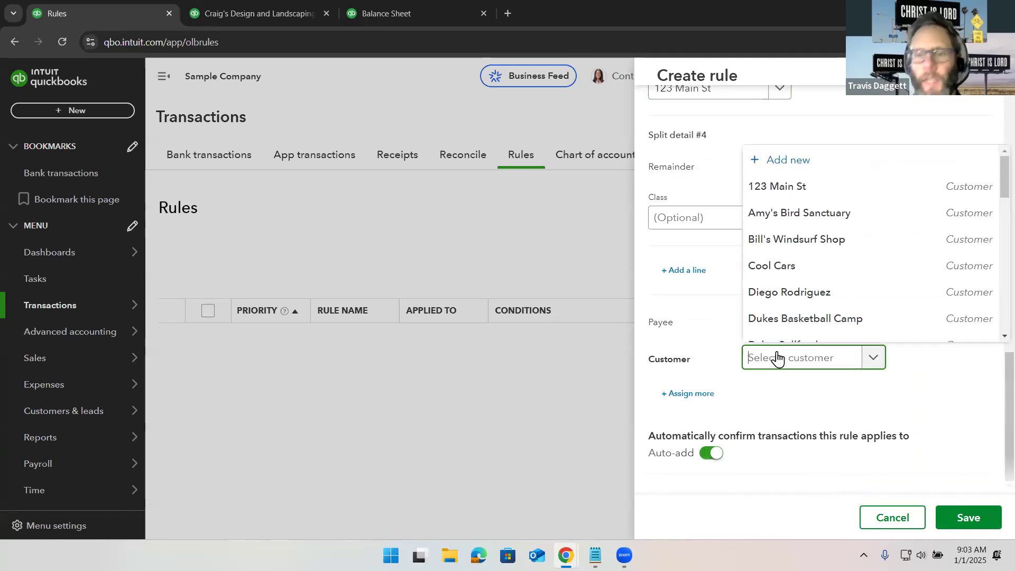
pyautogui.click(771, 191)
pyautogui.click(711, 453)
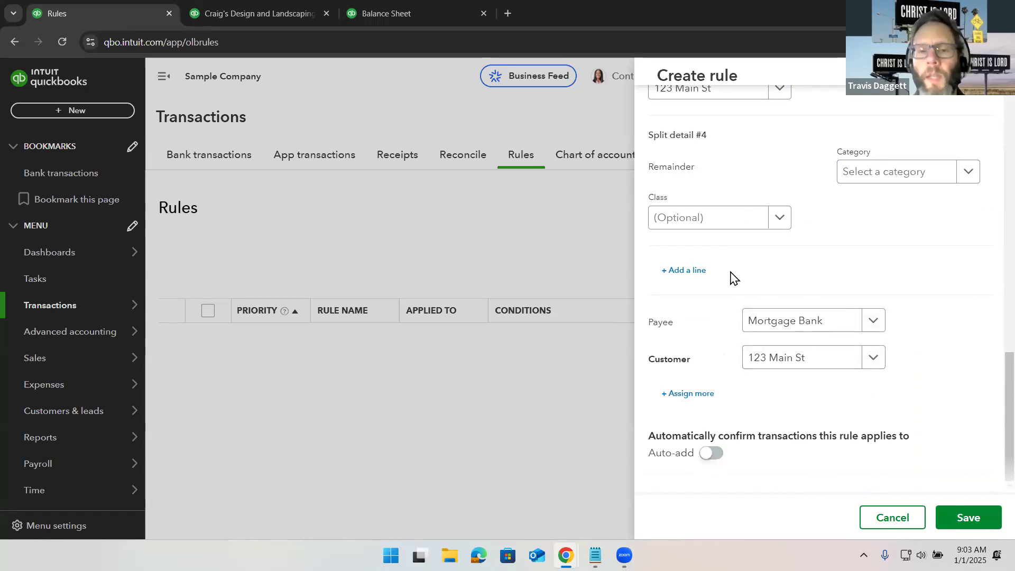
# - Test the rule against unreviewed transactions and try to save it
pyautogui.scroll(15, 733, 278)
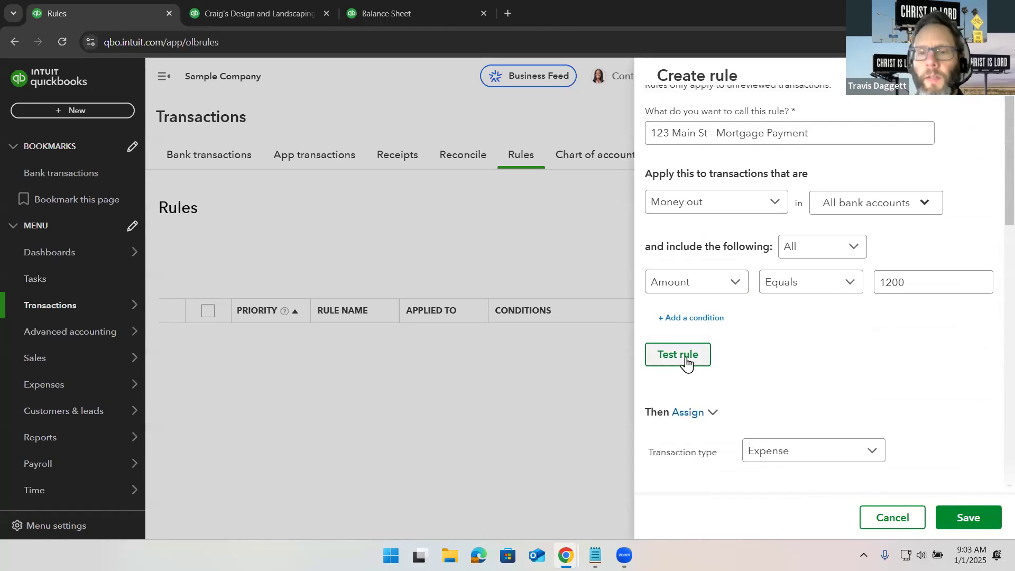
pyautogui.click(686, 365)
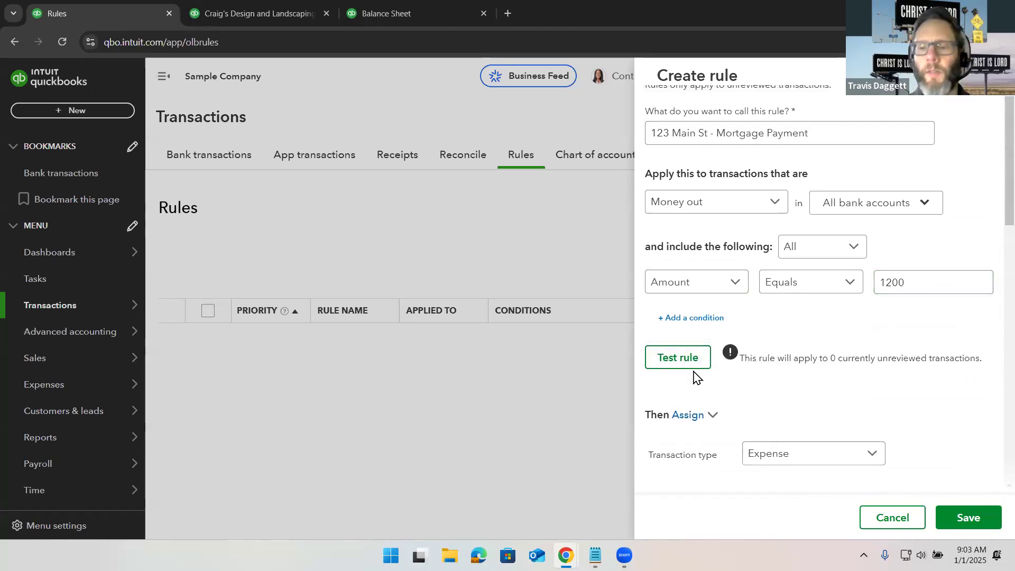
pyautogui.click(967, 518)
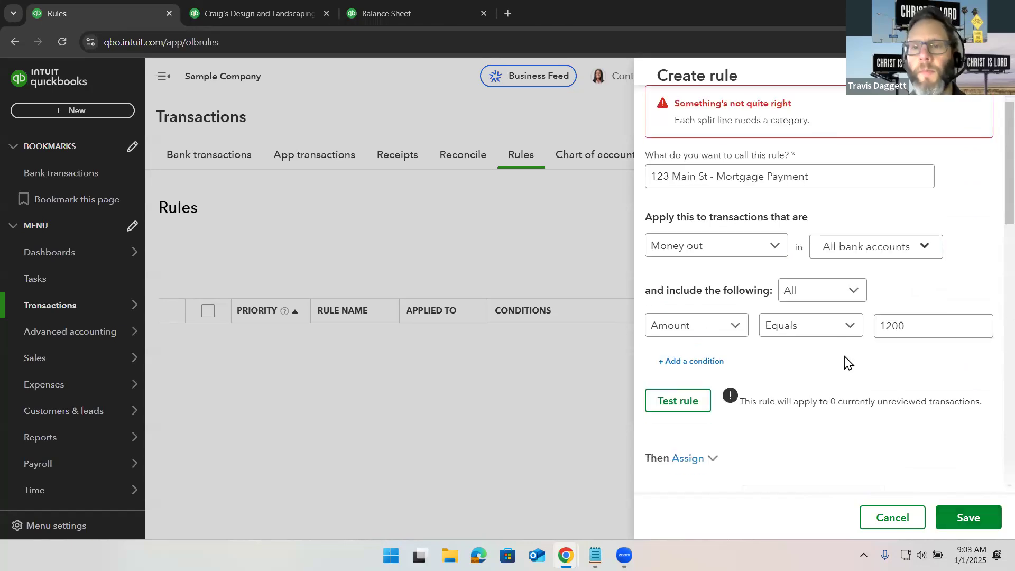
pyautogui.scroll(-5, 793, 328)
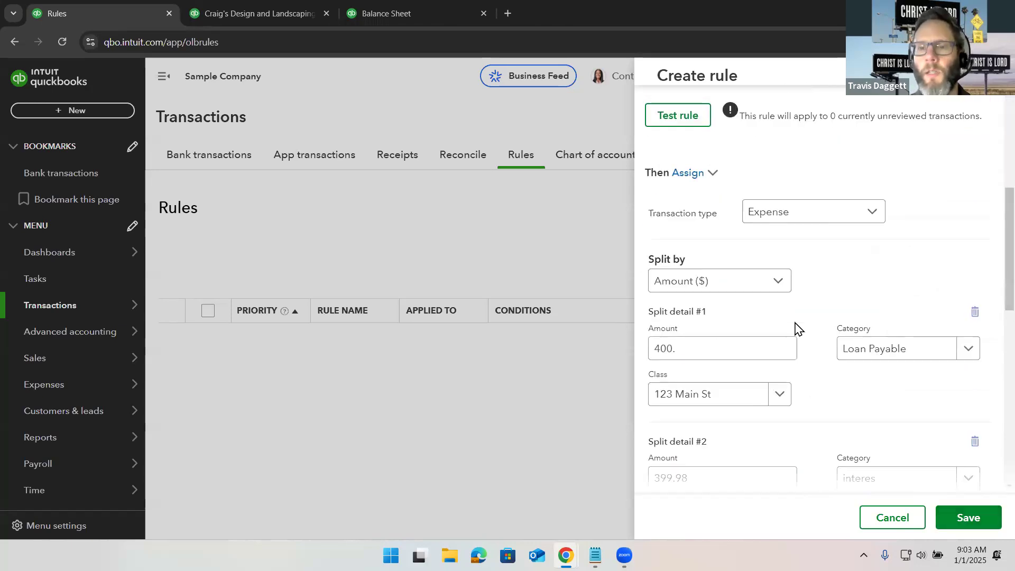
pyautogui.scroll(-4, 795, 326)
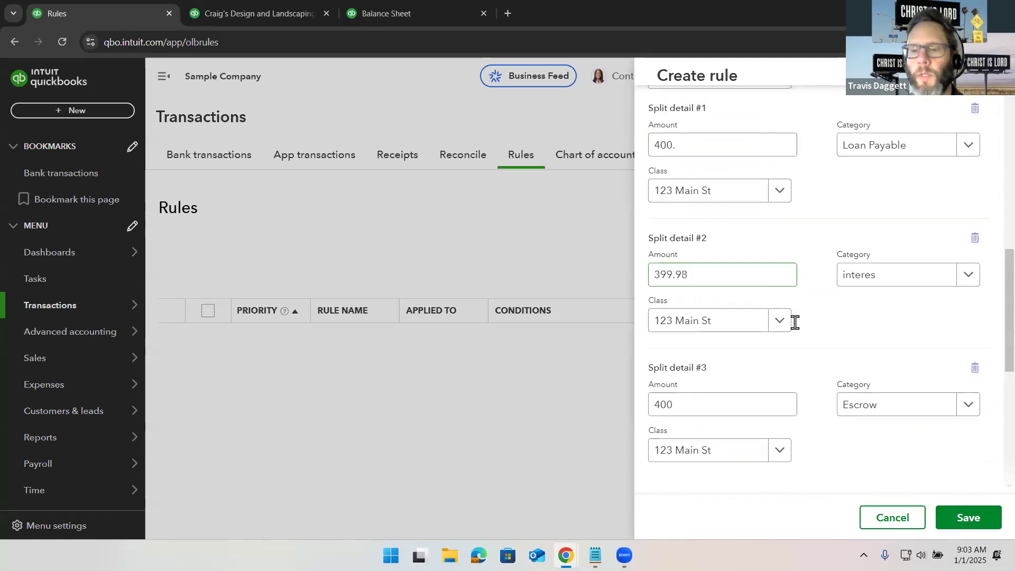
pyautogui.scroll(-4, 794, 322)
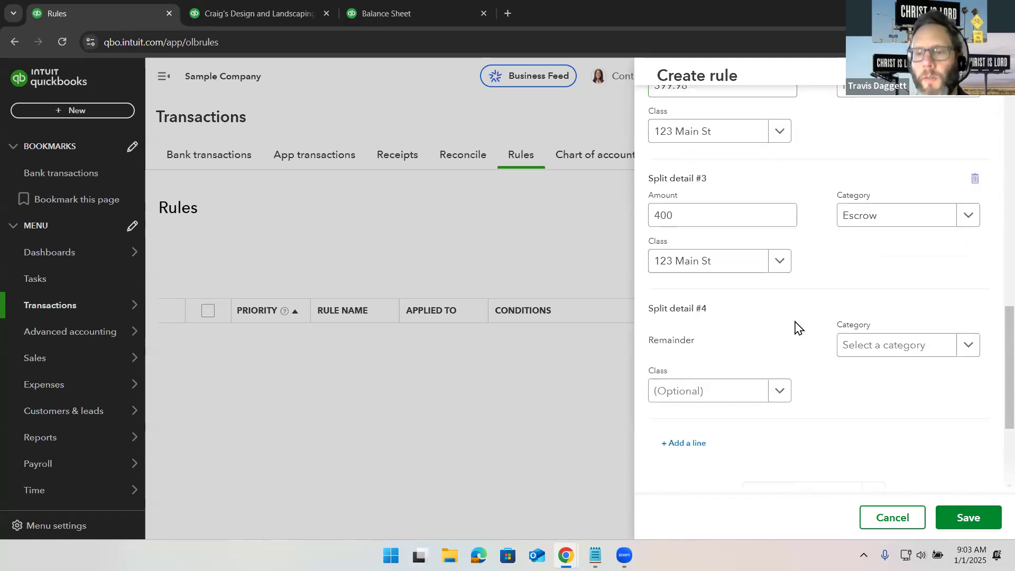
pyautogui.scroll(-1, 797, 326)
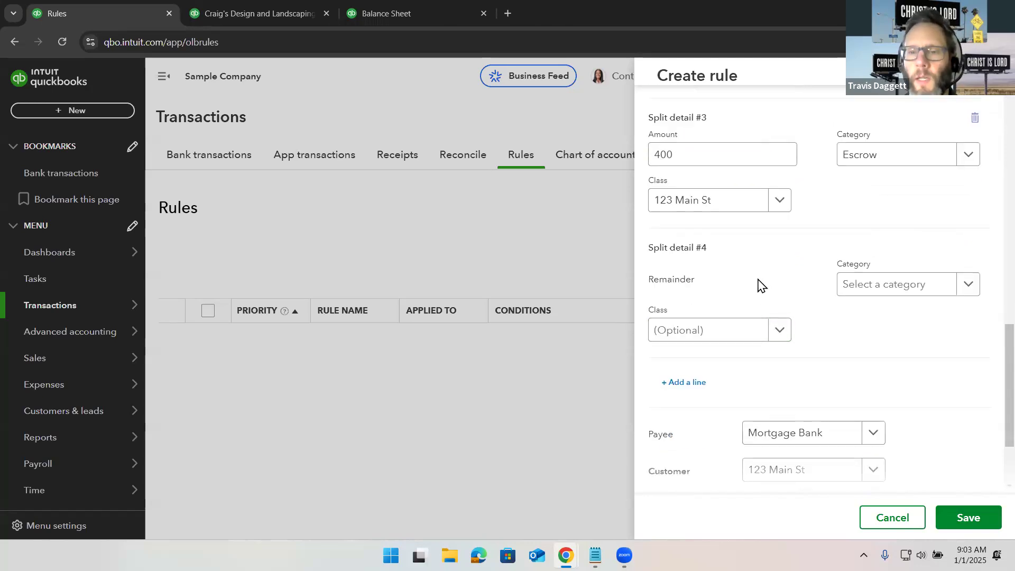
pyautogui.scroll(-2, 760, 286)
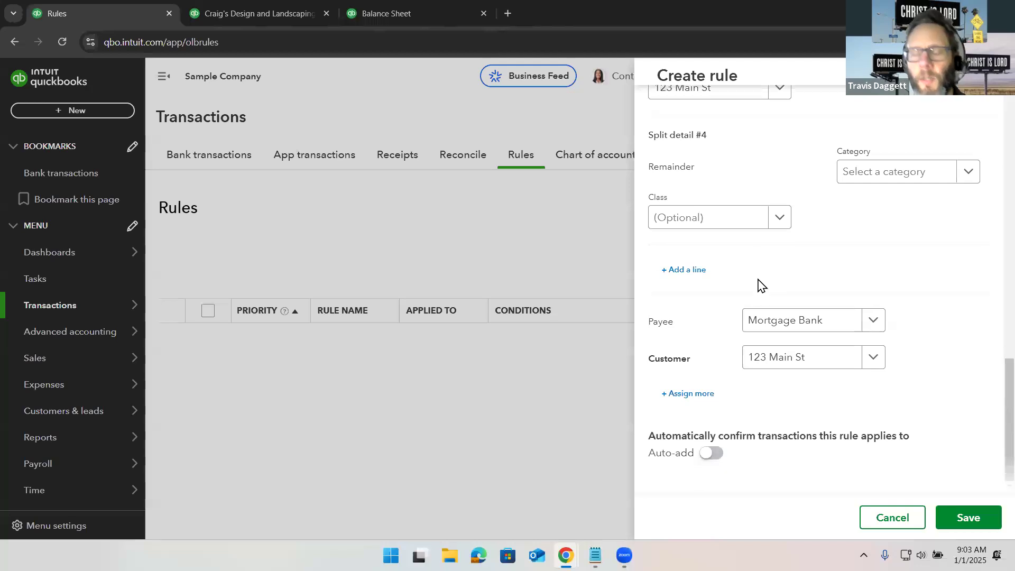
# - Set the remainder split's category to Property Tax and save the rule
pyautogui.scroll(3, 760, 286)
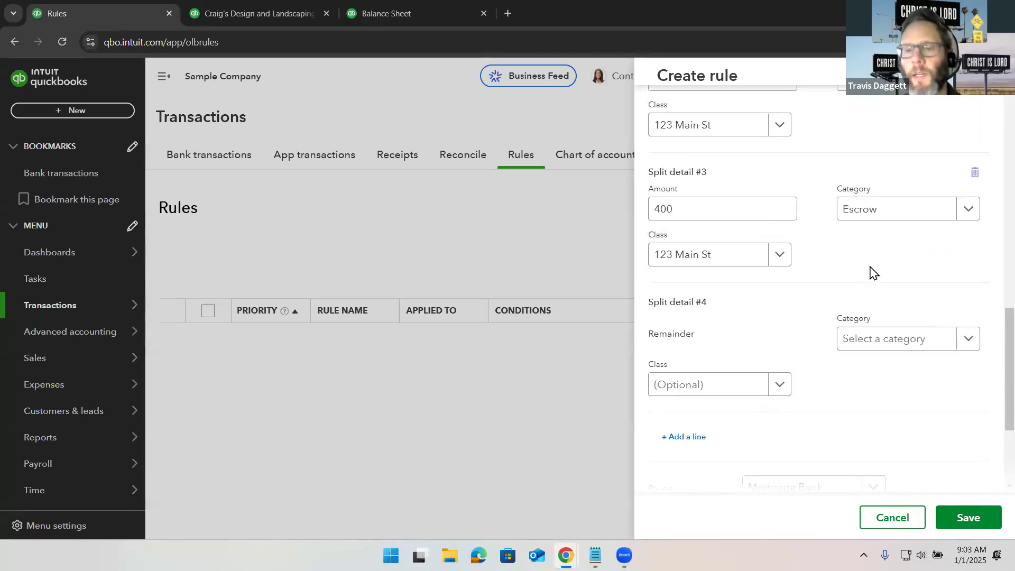
pyautogui.scroll(-3, 870, 273)
pyautogui.scroll(3, 870, 273)
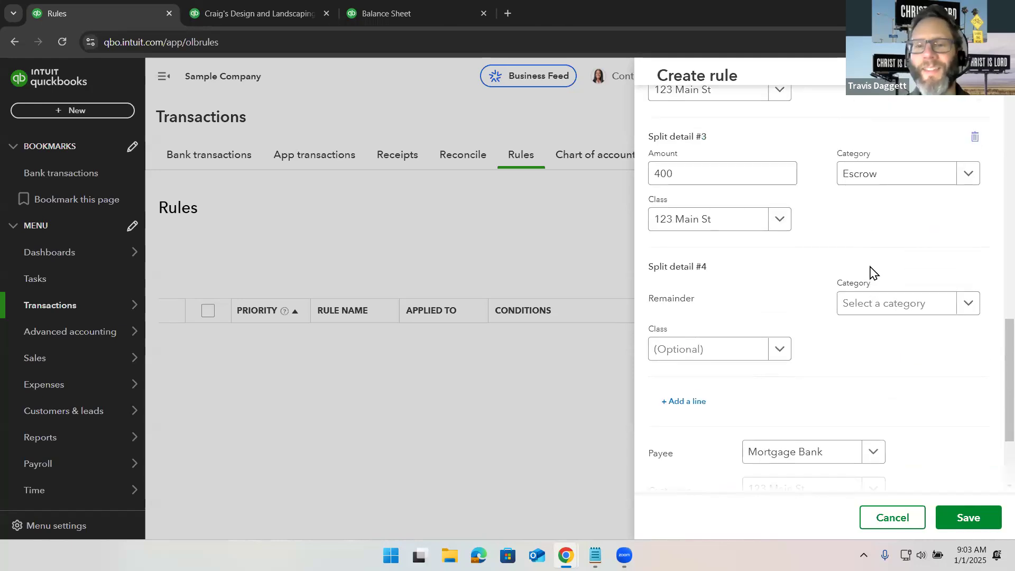
pyautogui.click(921, 359)
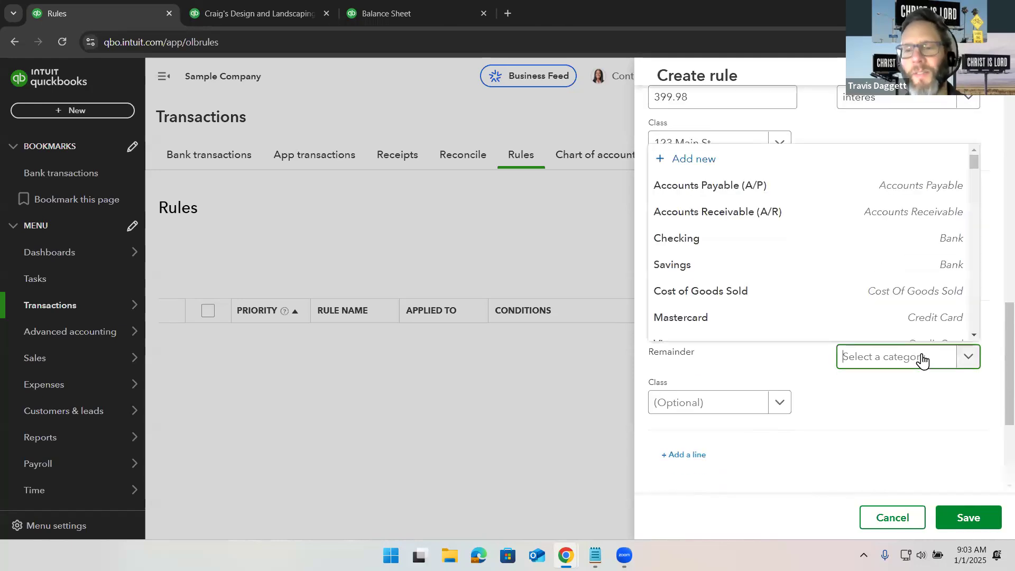
pyautogui.write('ty Ta')
pyautogui.write('x')
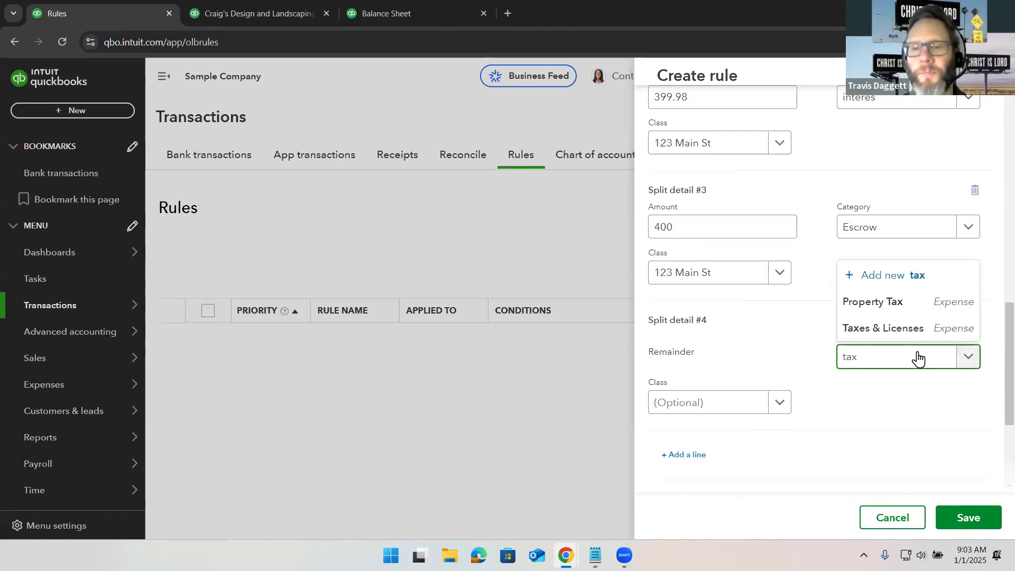
pyautogui.click(892, 304)
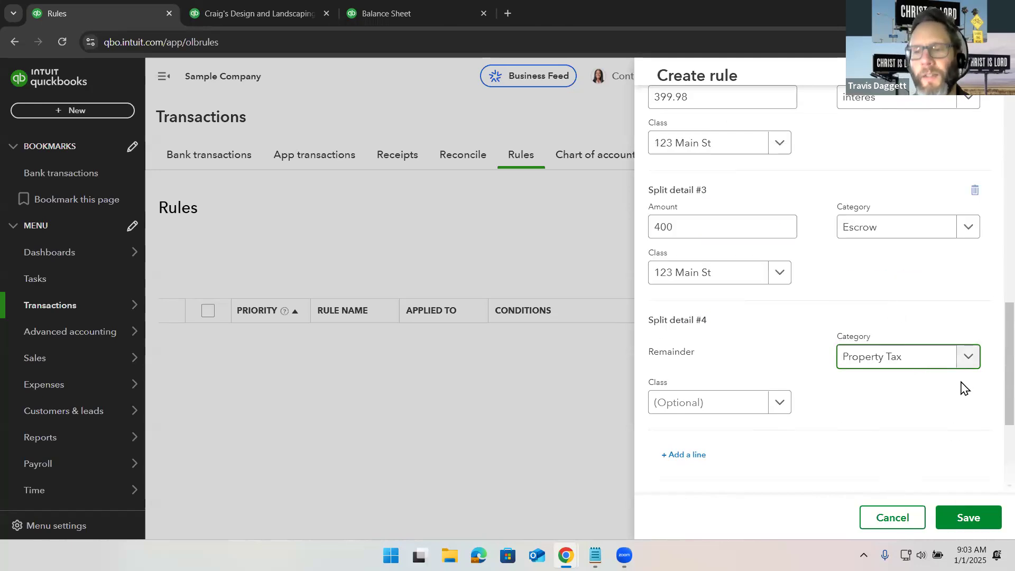
pyautogui.click(966, 518)
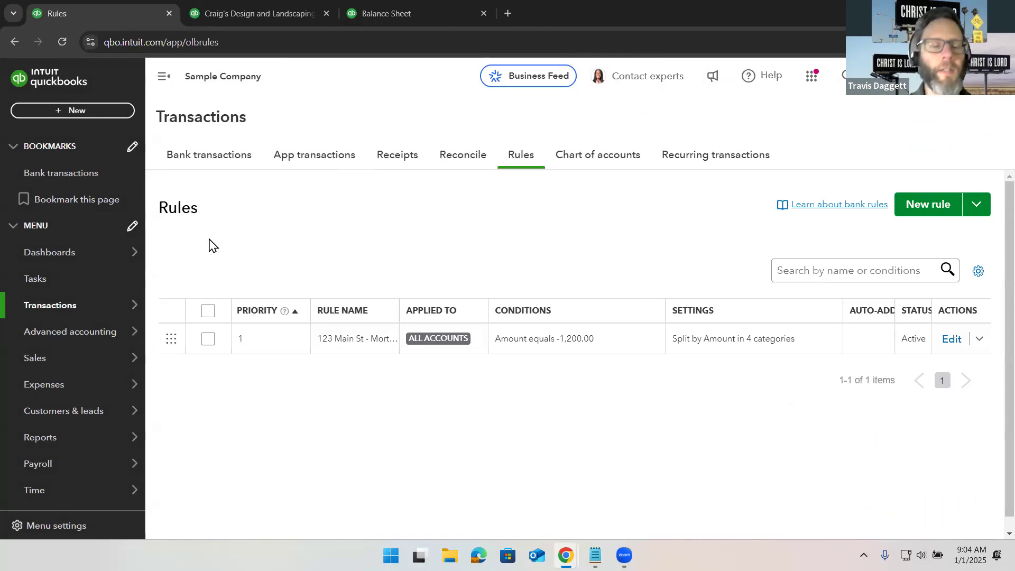
# - Undo the already categorized $1,200 A Rental transaction in the checking account's bank feed
pyautogui.moveTo(93, 303)
pyautogui.click(188, 310)
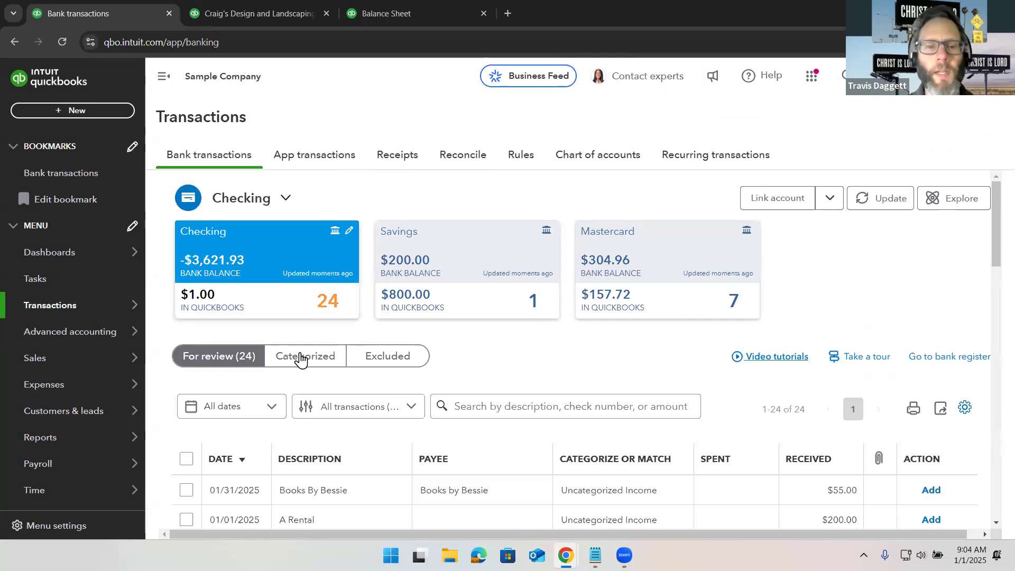
pyautogui.click(300, 358)
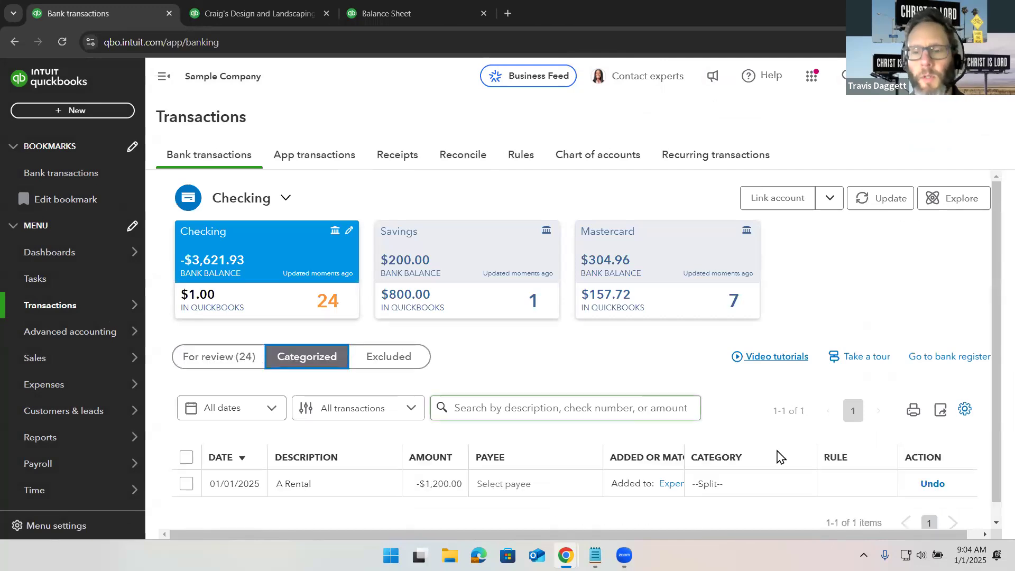
pyautogui.click(931, 486)
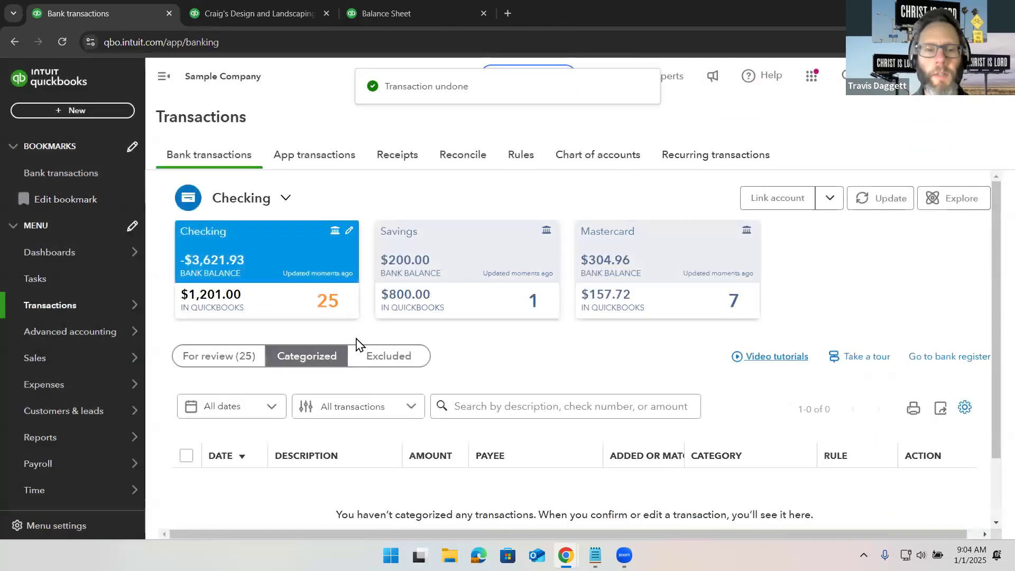
# - Add the $1,200 A Rental transaction from the review list using the rule's split
pyautogui.click(231, 361)
pyautogui.scroll(-2, 559, 351)
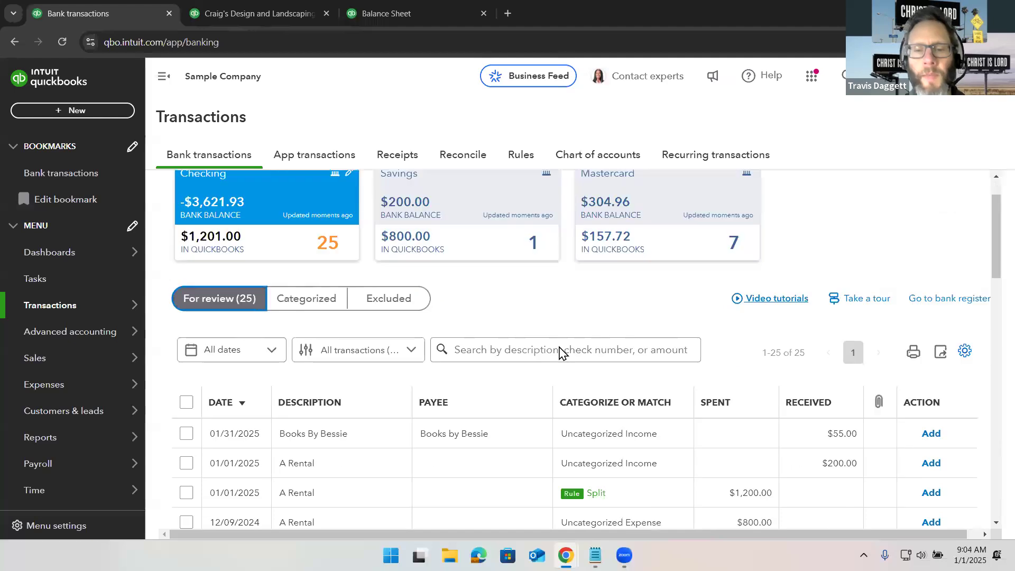
pyautogui.scroll(-2, 560, 351)
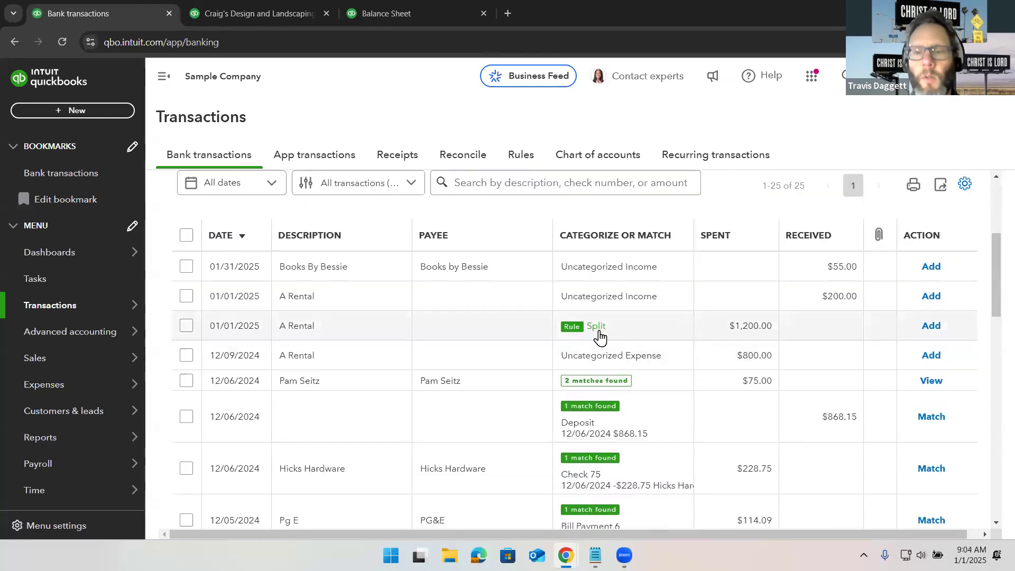
pyautogui.click(585, 329)
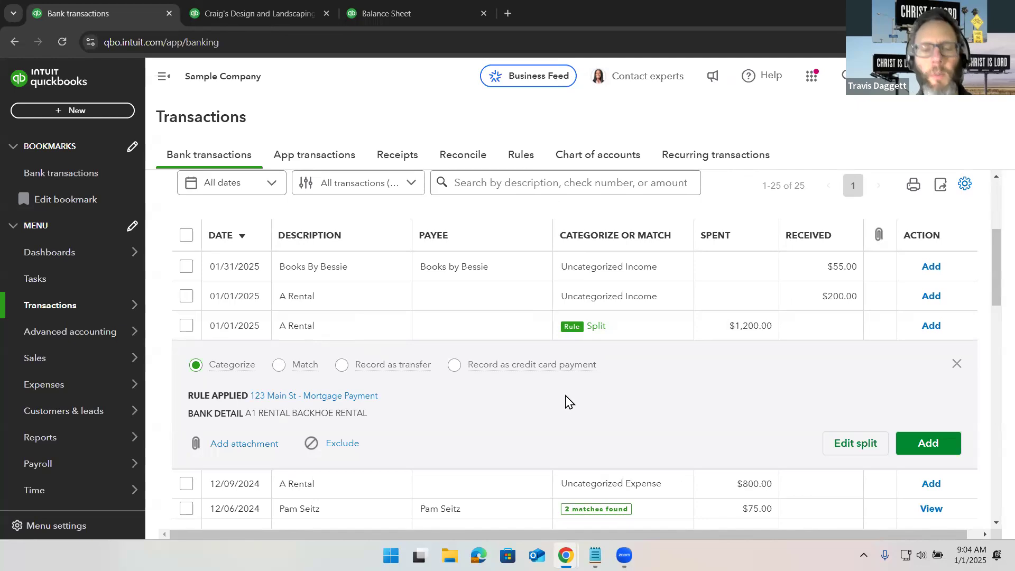
pyautogui.click(932, 443)
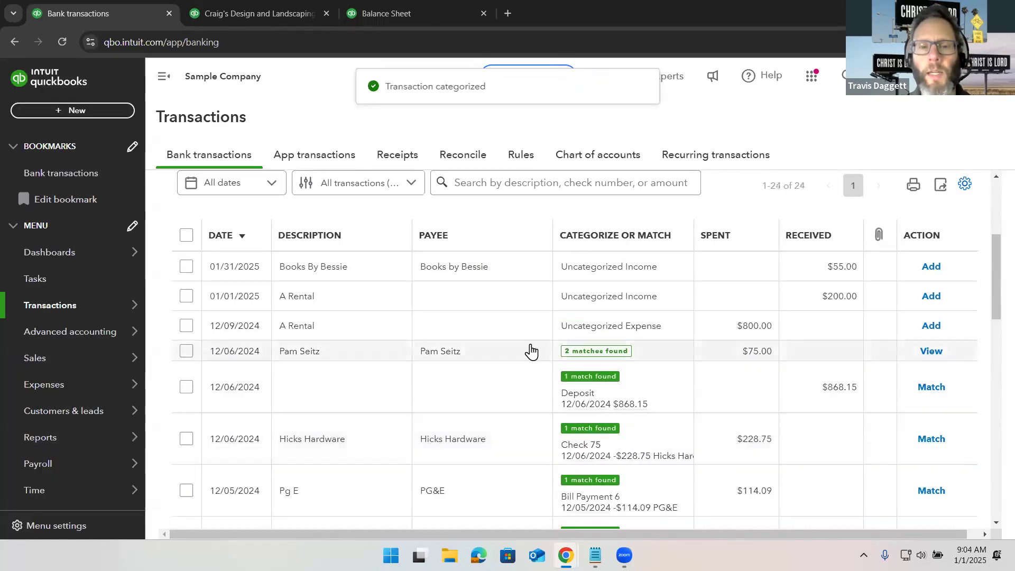
# - Open the newly categorized mortgage expense to review its split category lines
pyautogui.click(312, 357)
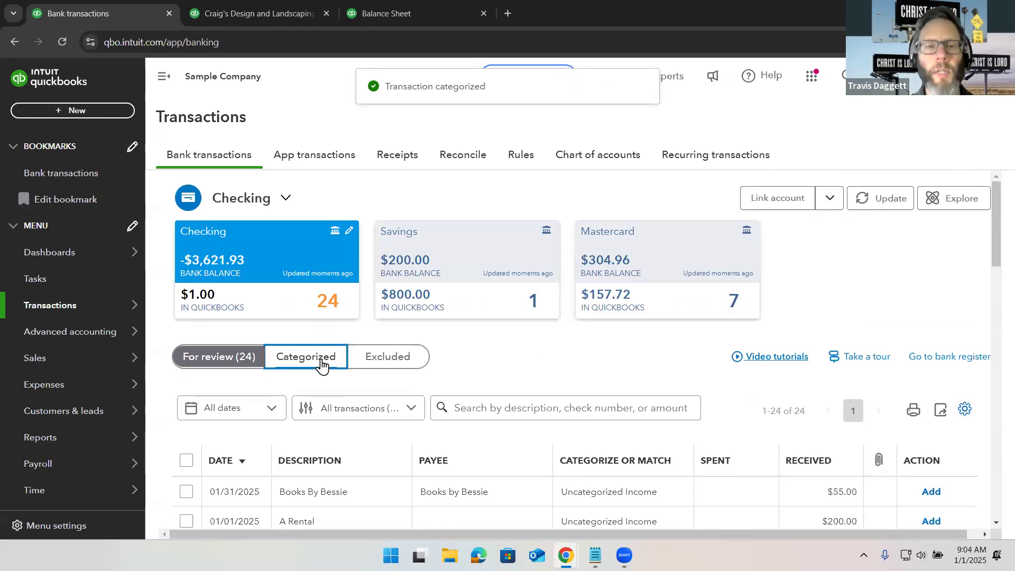
pyautogui.scroll(-2, 473, 359)
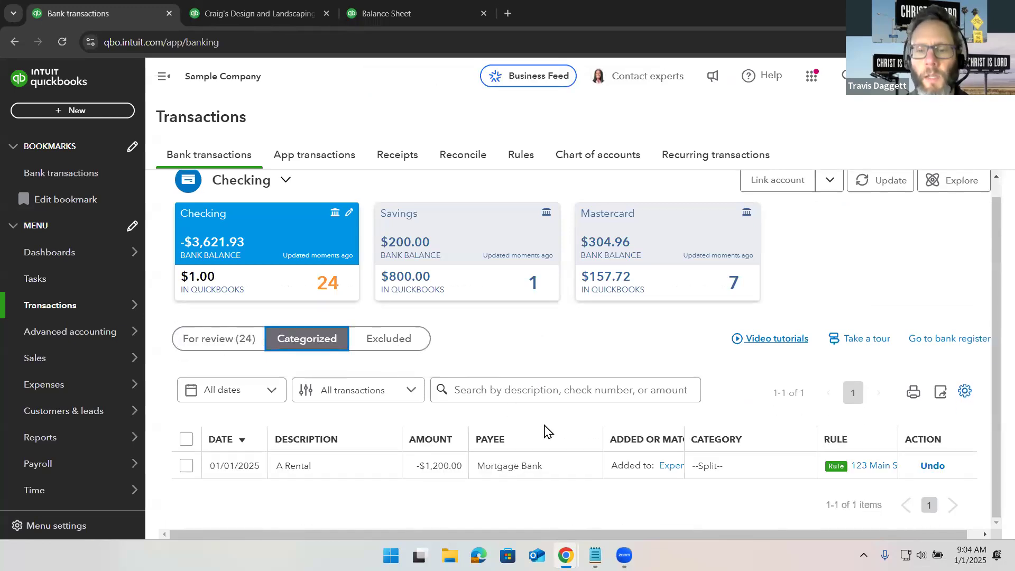
pyautogui.click(671, 465)
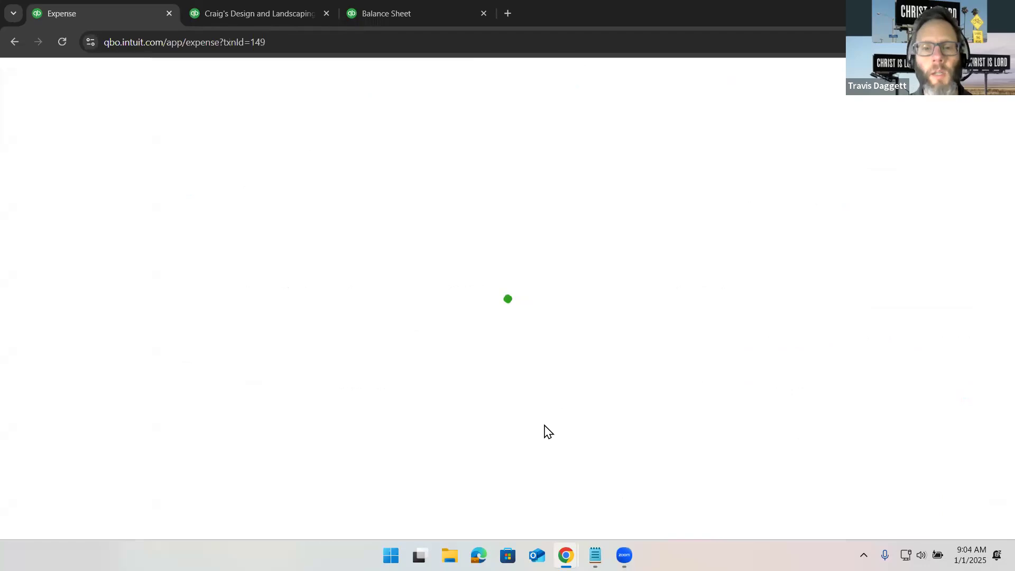
pyautogui.scroll(-1, 604, 367)
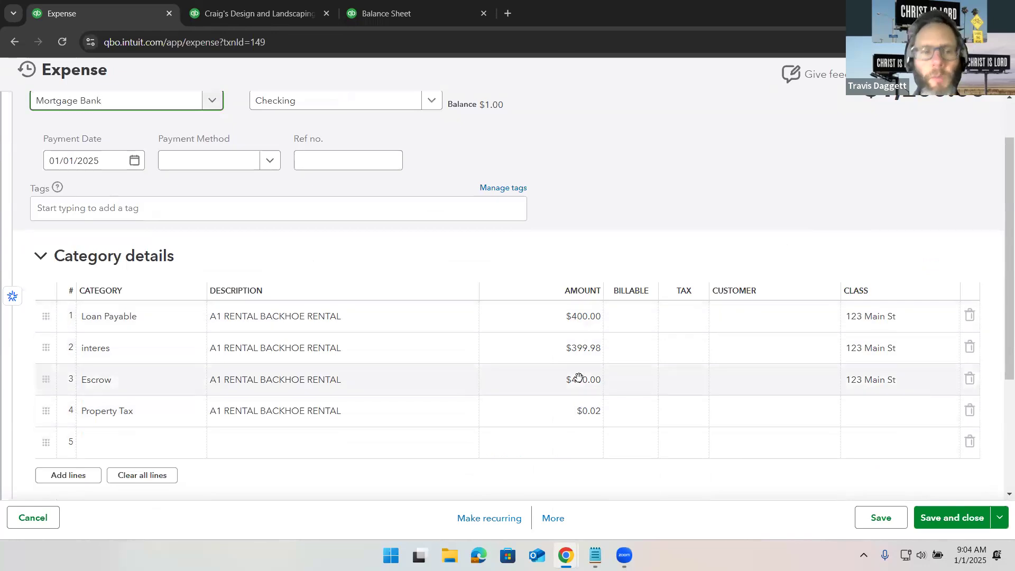
pyautogui.scroll(1, 579, 377)
pyautogui.scroll(1, 578, 377)
pyautogui.scroll(-2, 578, 377)
pyautogui.scroll(2, 578, 377)
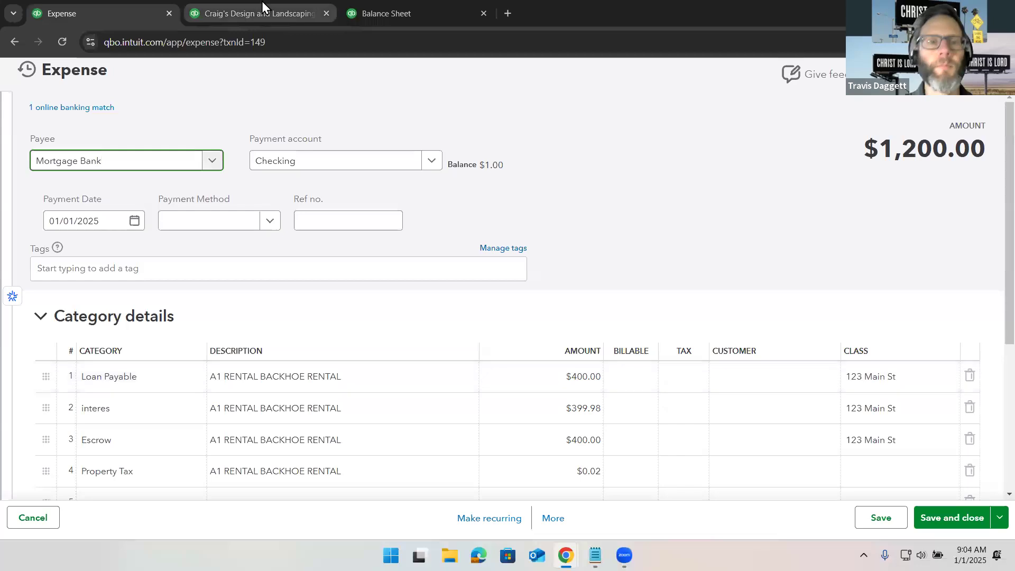
# - Switch to the Profit and Loss report tab and reload the report
pyautogui.click(262, 3)
pyautogui.scroll(4, 281, 175)
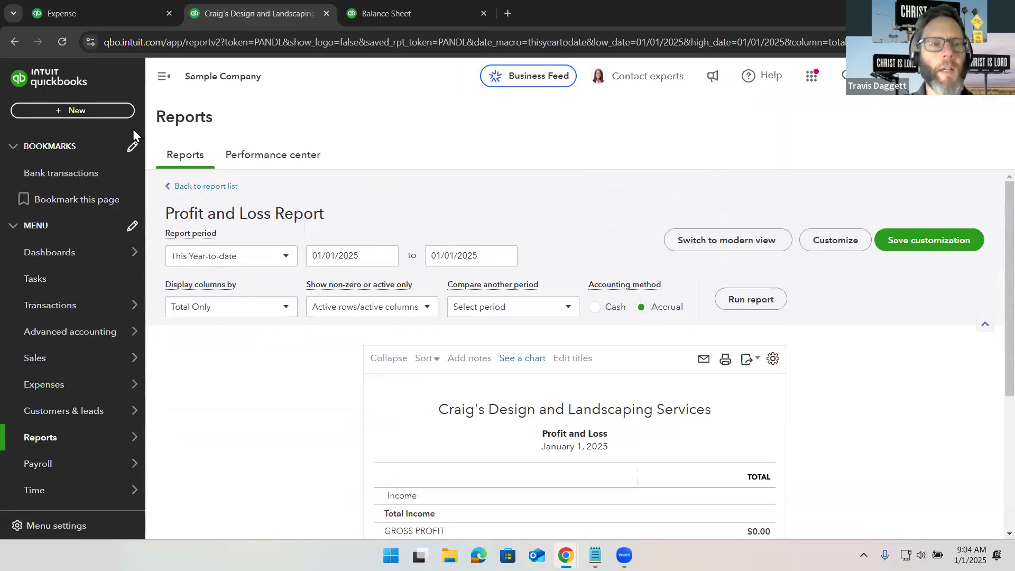
pyautogui.click(61, 40)
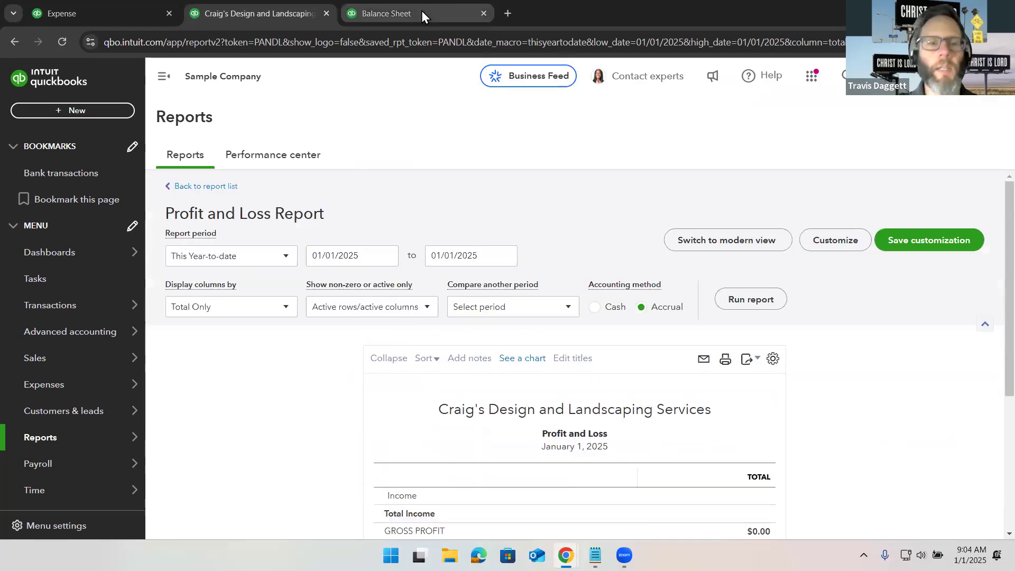
# - Reload the Balance Sheet report, drill into the Escrow balance, and return to review the report
pyautogui.click(421, 11)
pyautogui.click(65, 39)
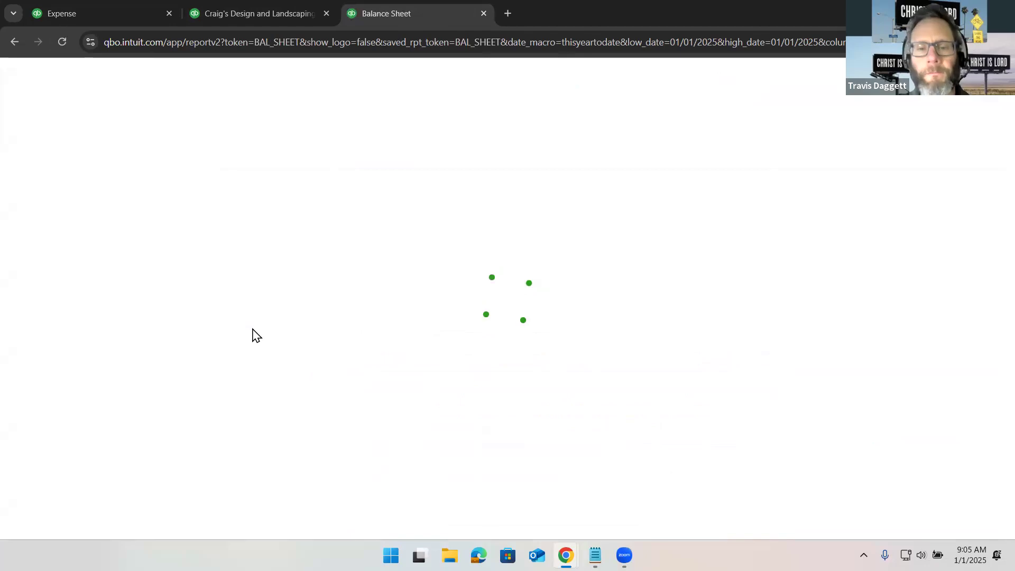
pyautogui.scroll(-3, 256, 336)
pyautogui.scroll(-5, 256, 336)
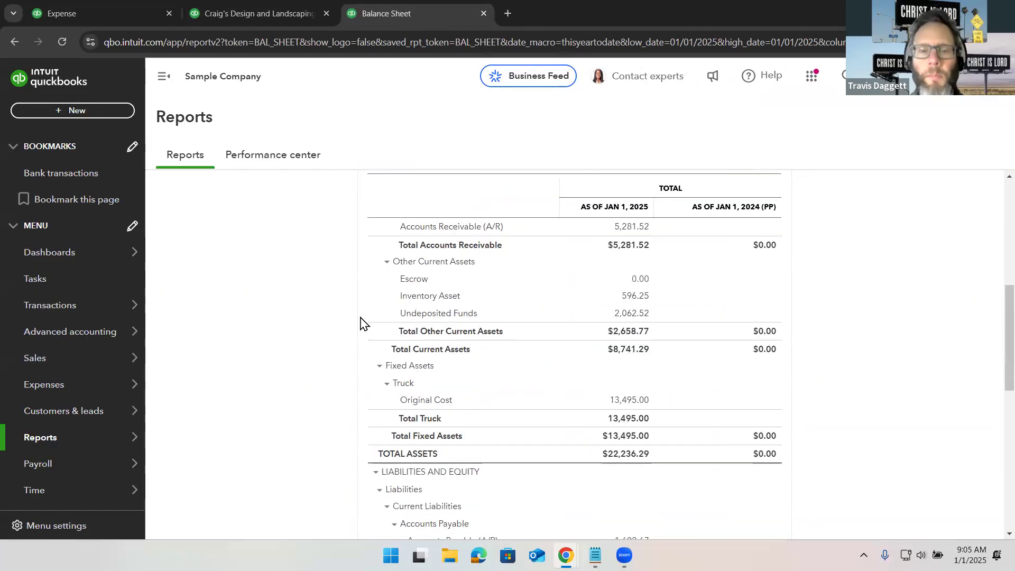
pyautogui.click(641, 282)
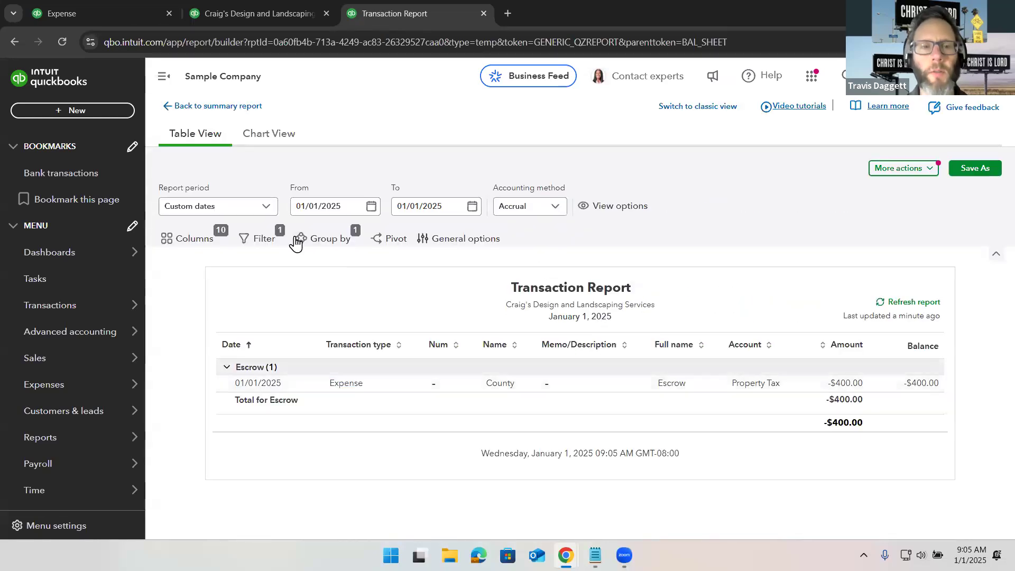
pyautogui.click(201, 106)
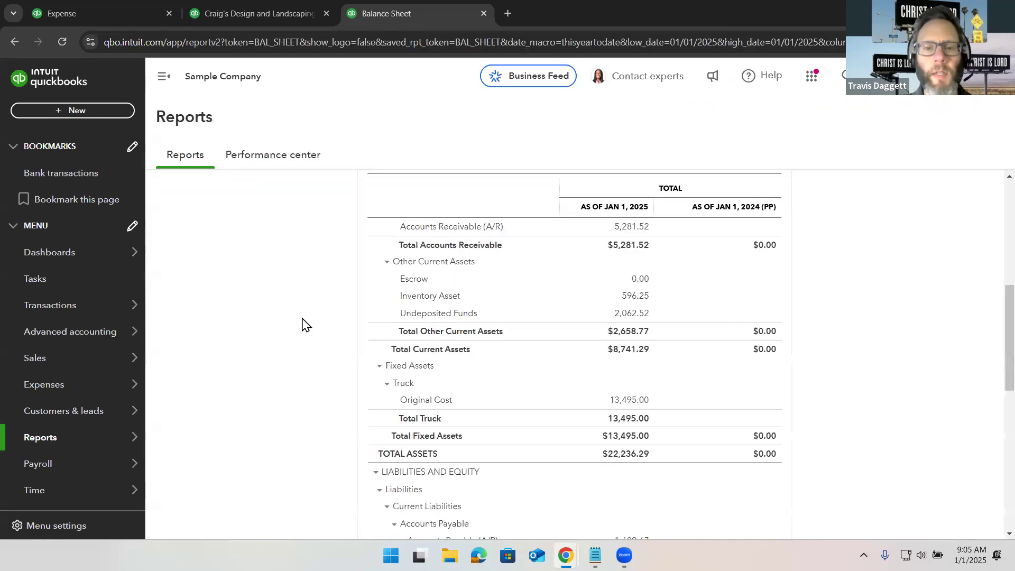
pyautogui.scroll(-6, 302, 324)
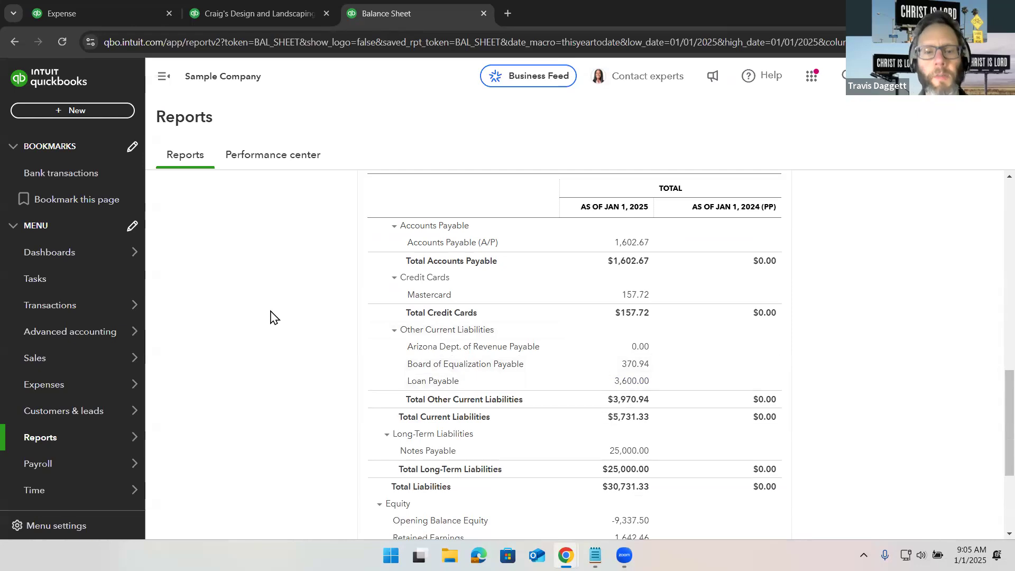
pyautogui.scroll(8, 270, 317)
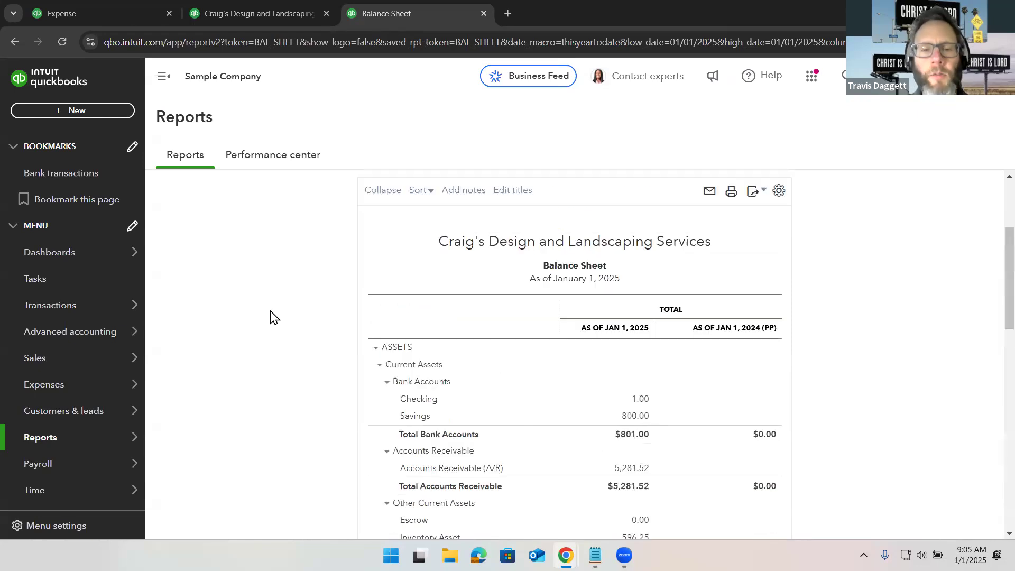
pyautogui.scroll(3, 270, 317)
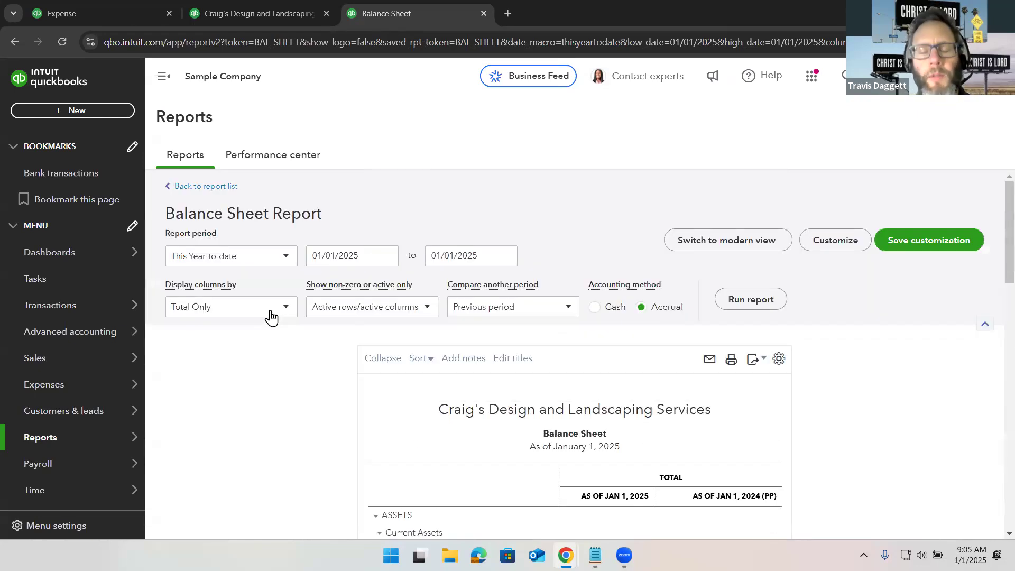